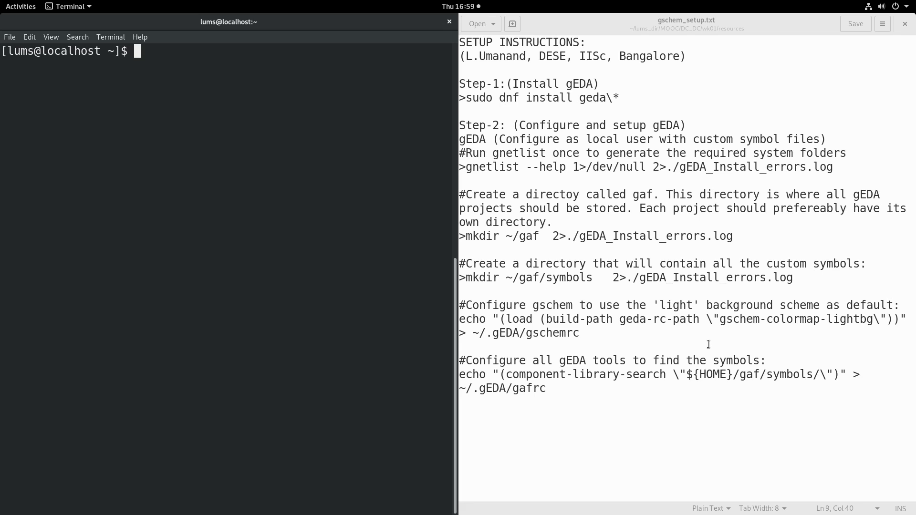
Install all gEDA packages by running "sudo dnf install geda\*" in the terminal
left_click(591, 263)
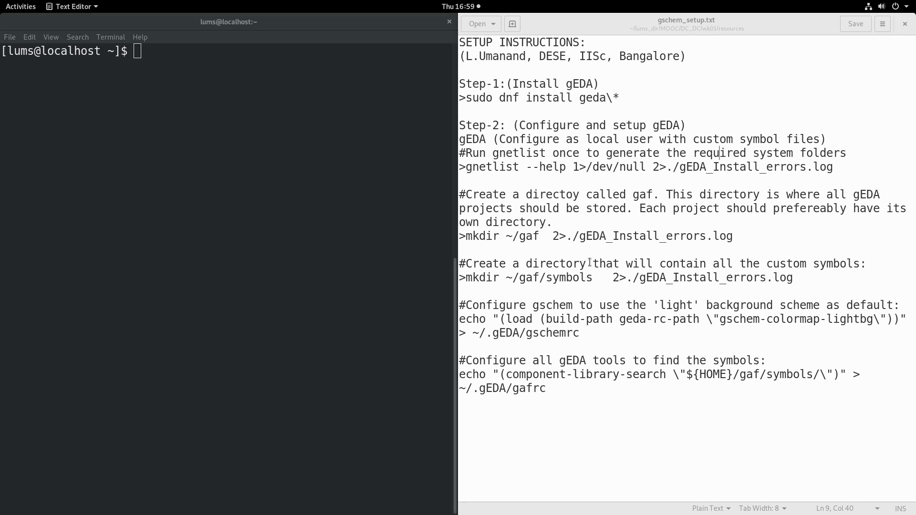
left_click(148, 53)
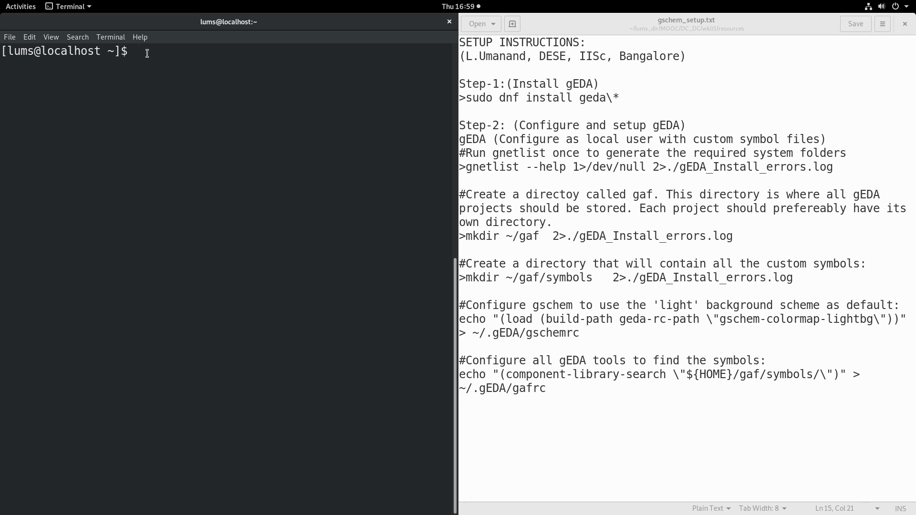
type("sudo dnf install geda\\*")
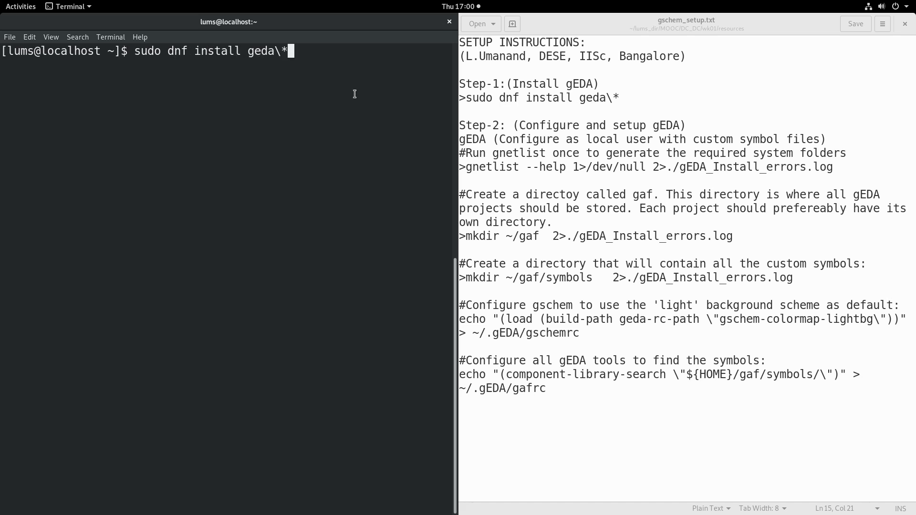
key("Return")
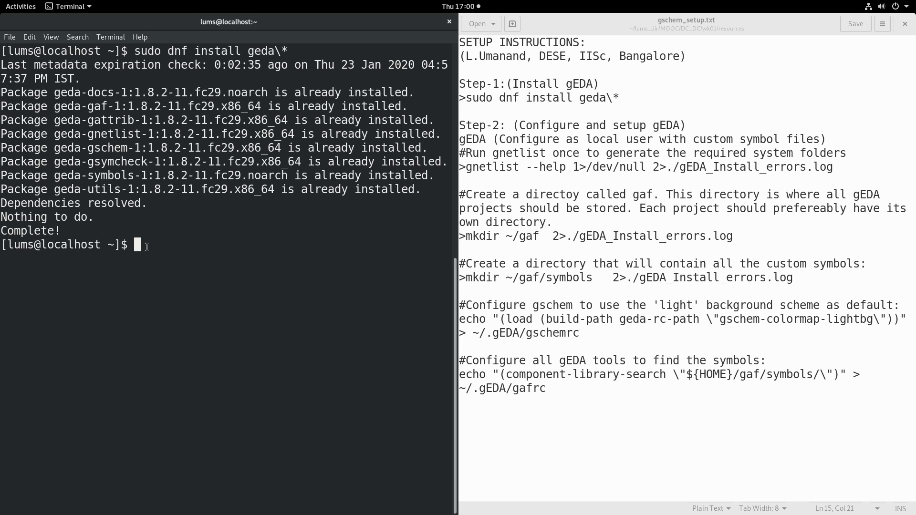
Run "gnetlist --help" once, sending its output to /dev/null and its errors to ./gEDA_Install_errors.log
type("gnetlist --help 1>/dev/null")
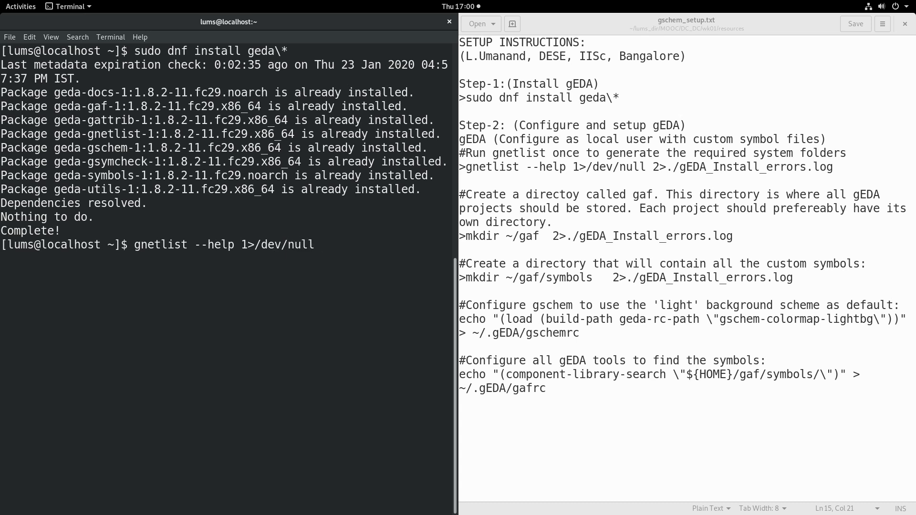
left_click(467, 167)
left_click_drag(525, 168, 836, 173)
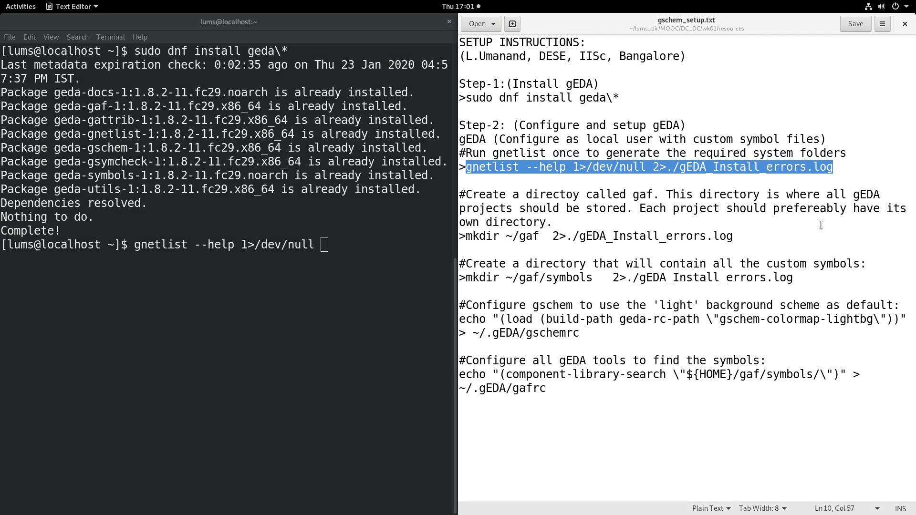
left_click(329, 246)
type("2>")
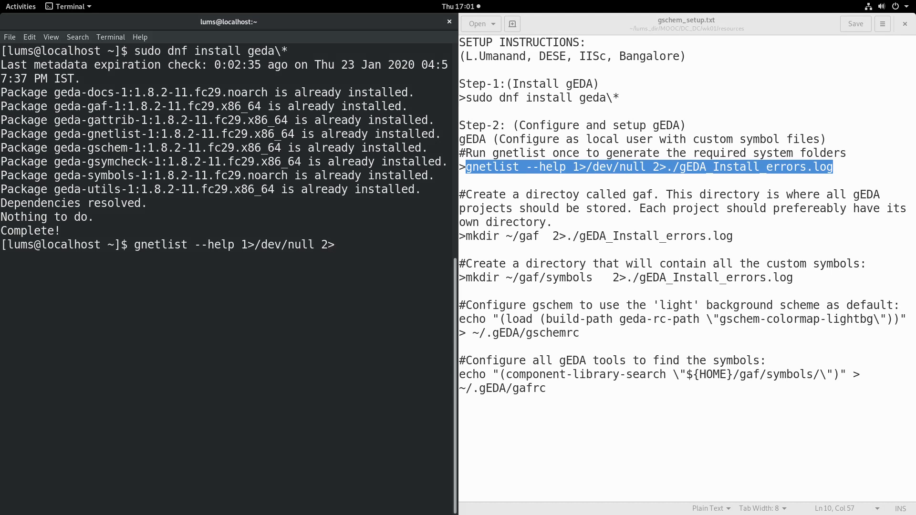
type("./gEDA_Install")
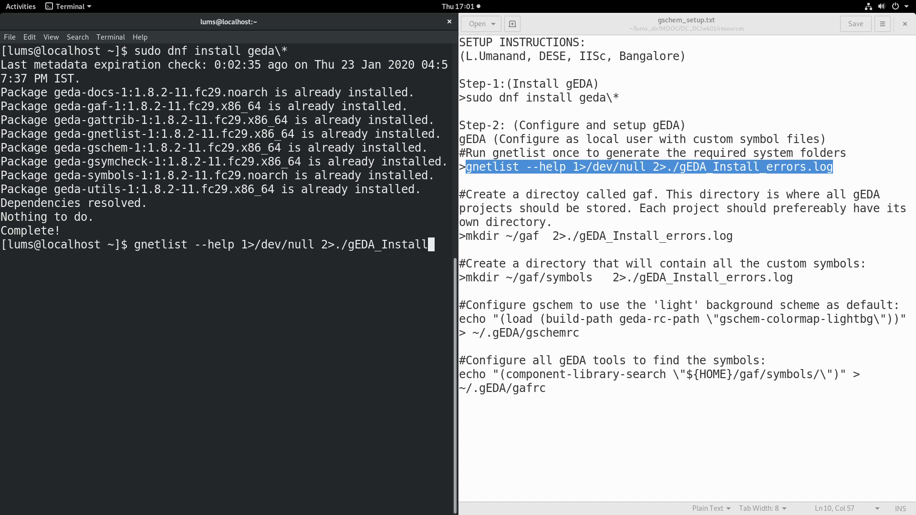
type("_errors.log")
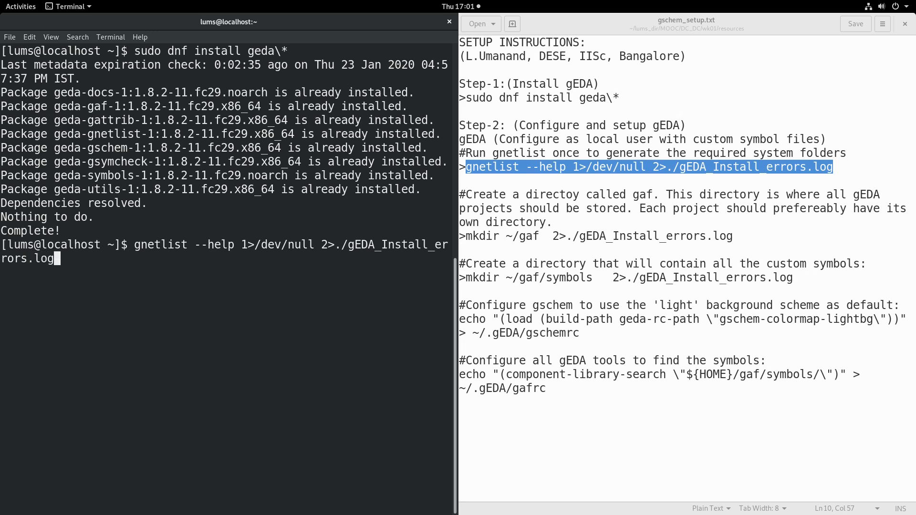
key("Return")
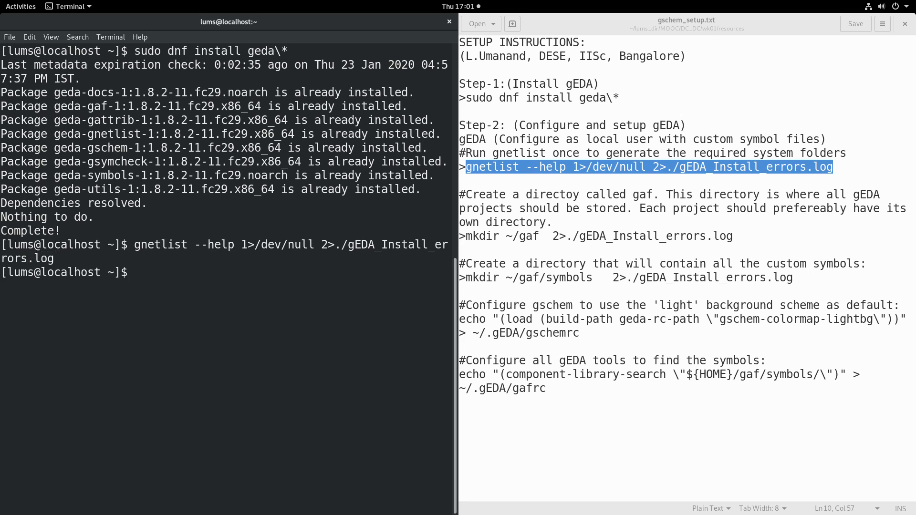
Create the project directory ~/gaf with mkdir, sending errors to ./gEDA_Install_errors.log
left_click(507, 167)
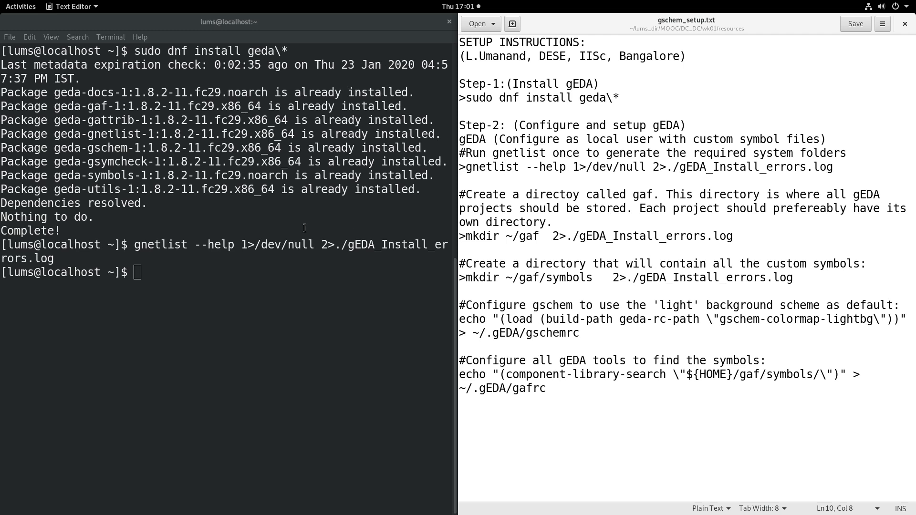
left_click(184, 279)
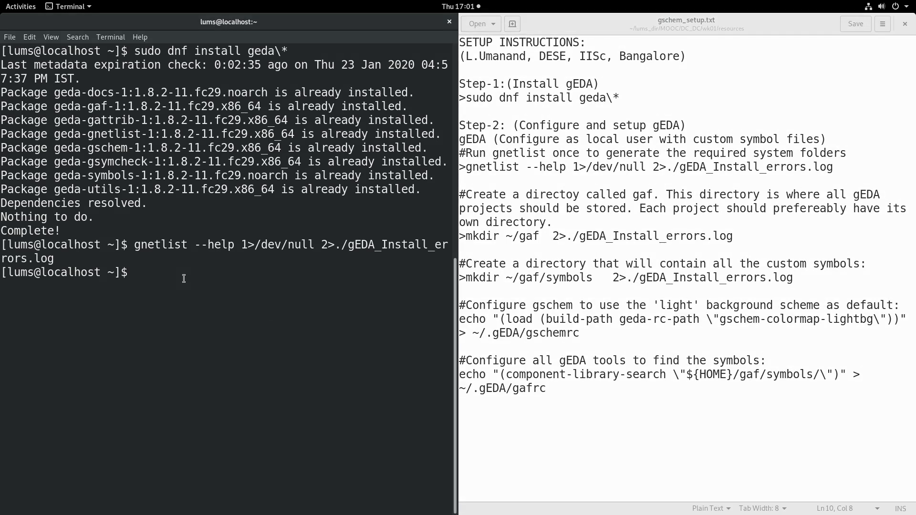
type("mi")
key("BackSpace")
type("kdir ~/gaf 2>./gEDA_")
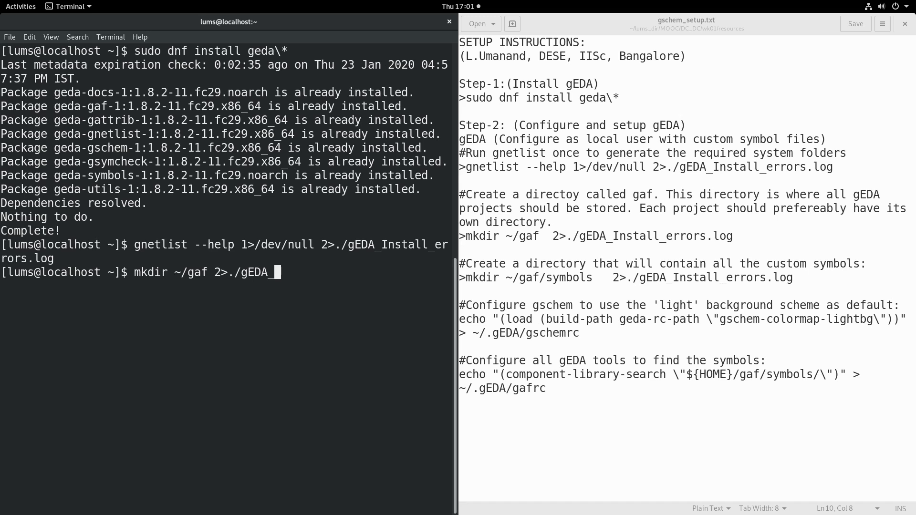
type("Install_errors")
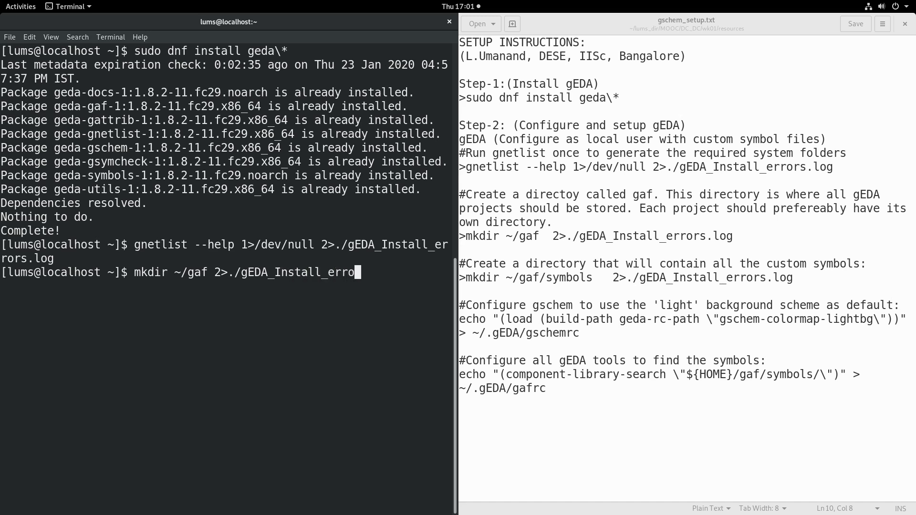
type(".log")
key("Return")
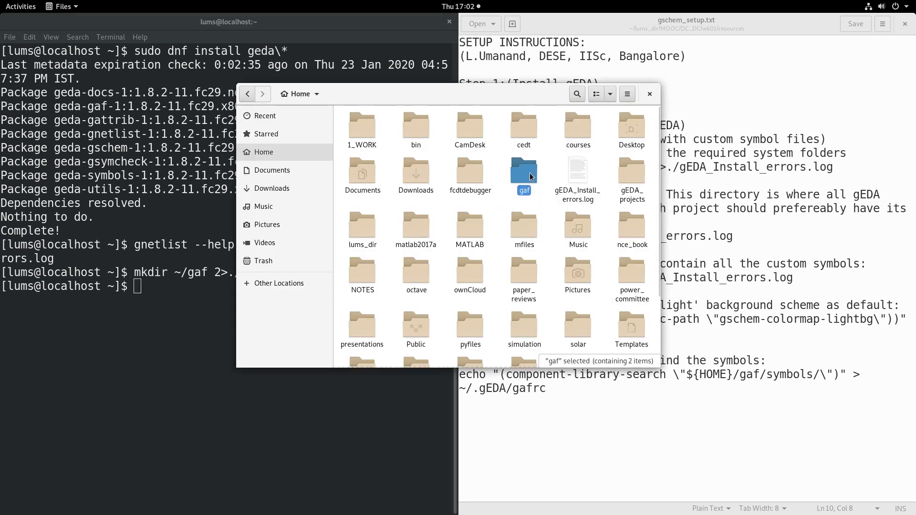
left_click(170, 298)
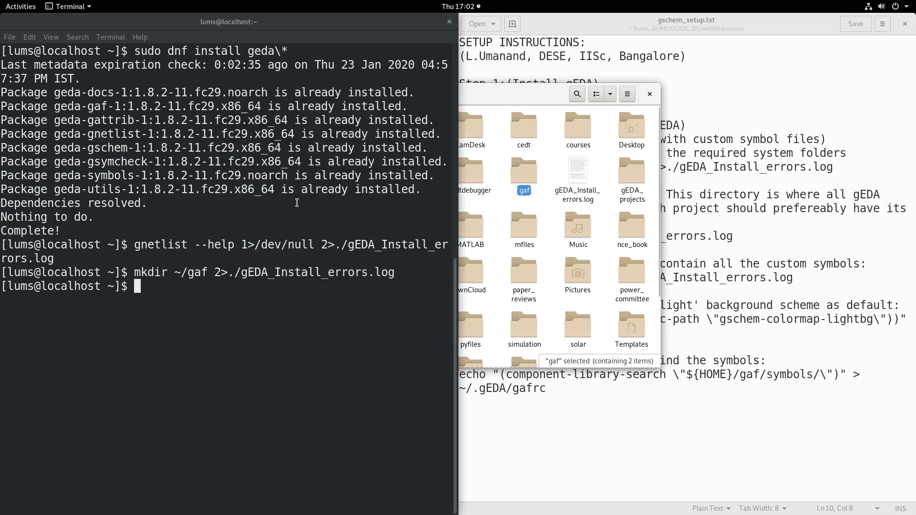
Create the custom symbols directory ~/gaf/symbols with mkdir, sending errors to ./gEDA_Install_errors.log
left_click(595, 27)
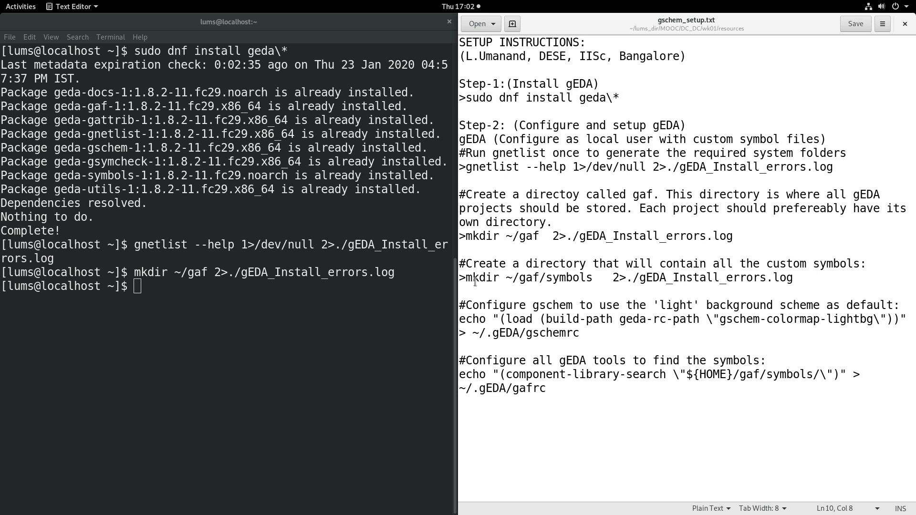
left_click_drag(466, 277, 590, 277)
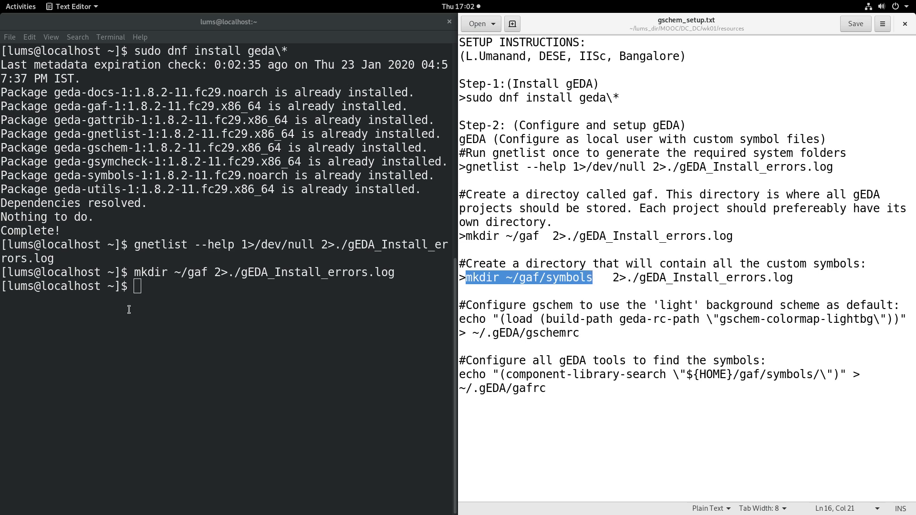
left_click(149, 292)
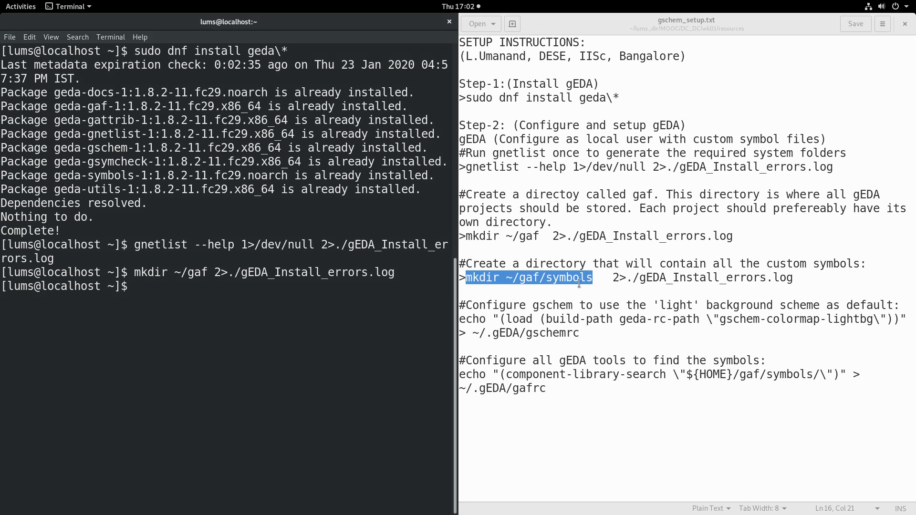
left_click(593, 280)
left_click(594, 279)
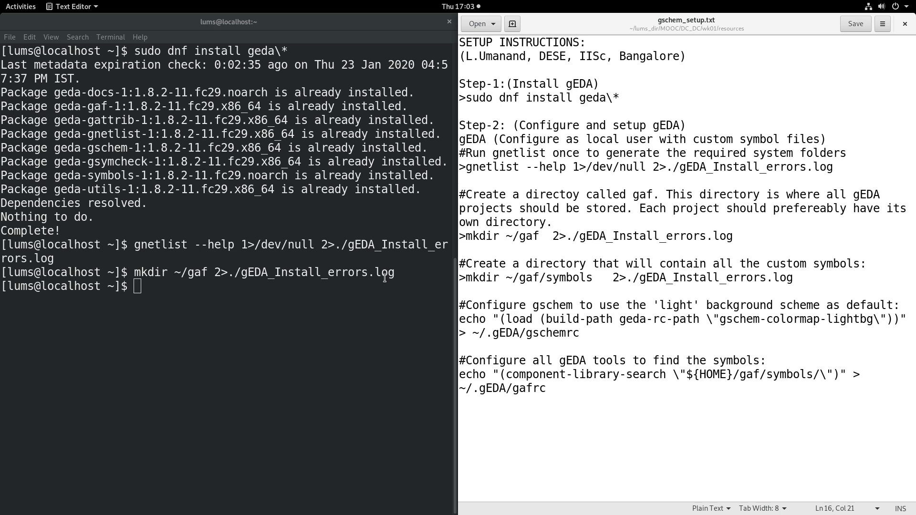
left_click(137, 286)
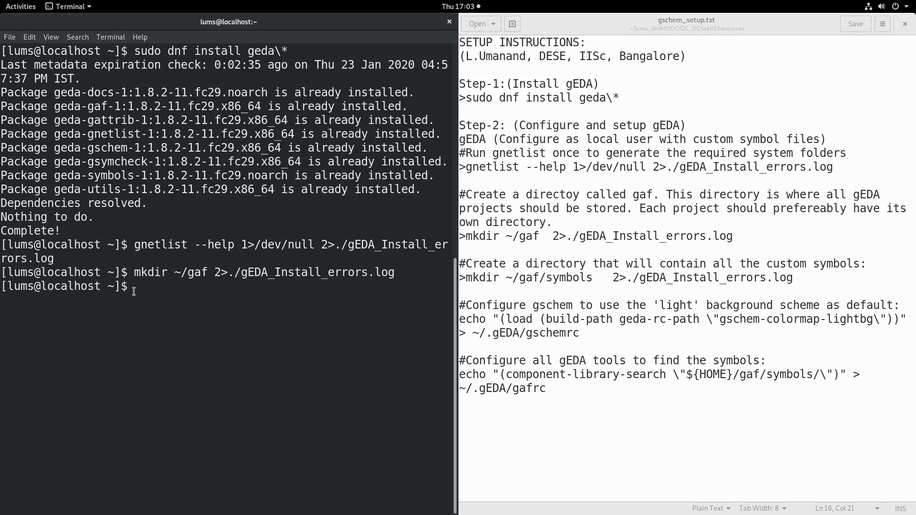
type("mki")
key("BackSpace")
type("dir ~/gaf/symbols")
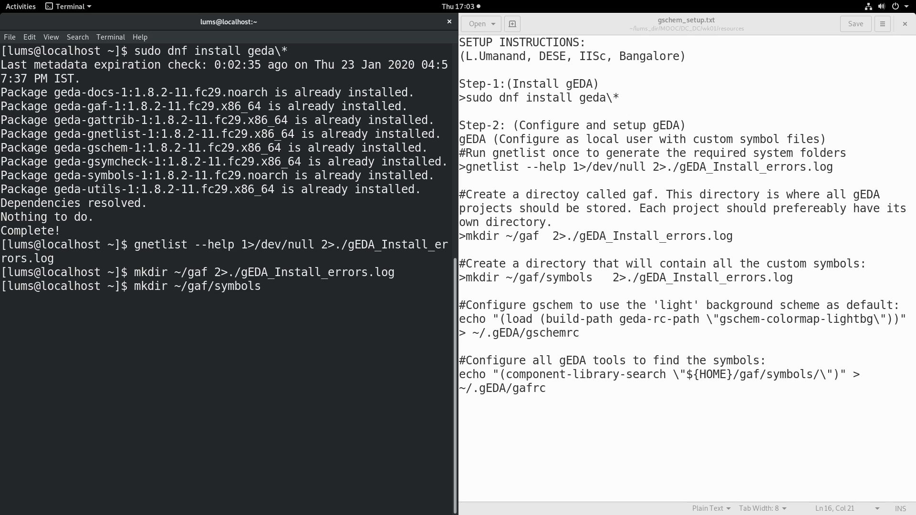
type(" 2>./gEDA_")
type("Install_errors.log")
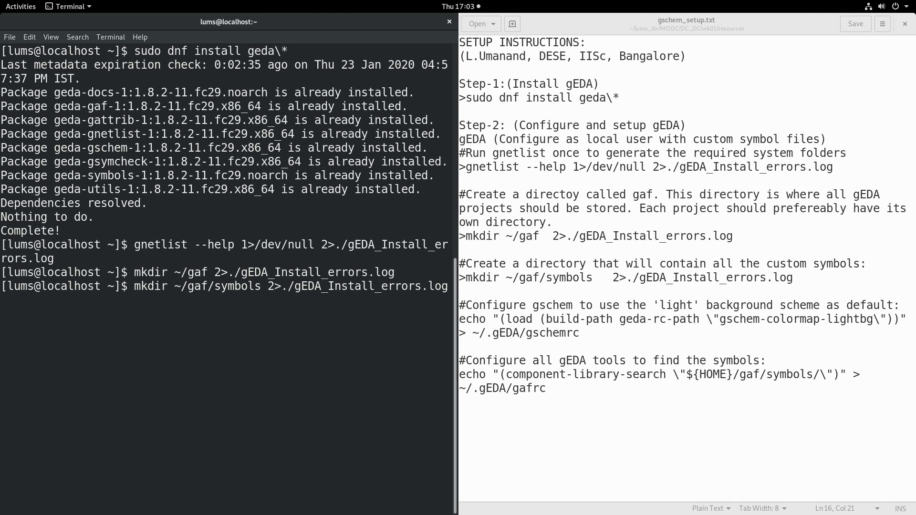
key("Return")
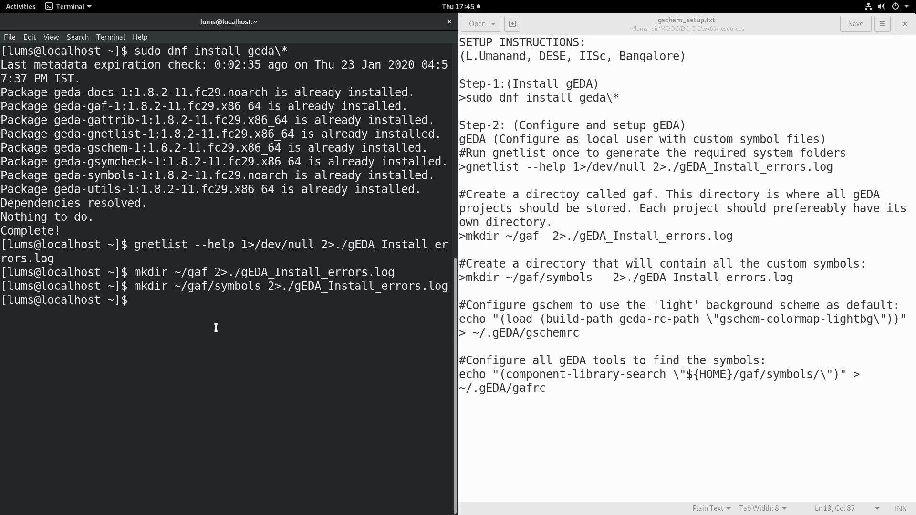
Launch gschem from the terminal to check its default background, dismiss the Status log and close the program
type("gschem")
key("Return")
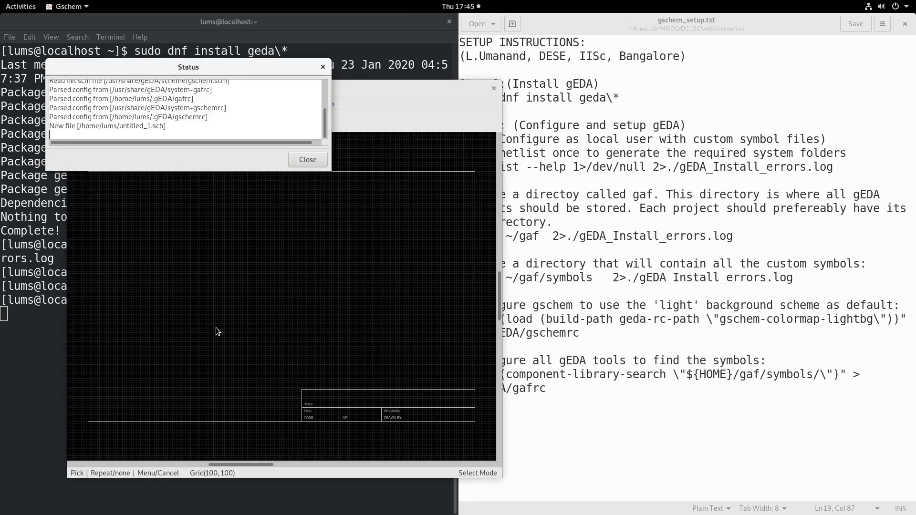
left_click(308, 160)
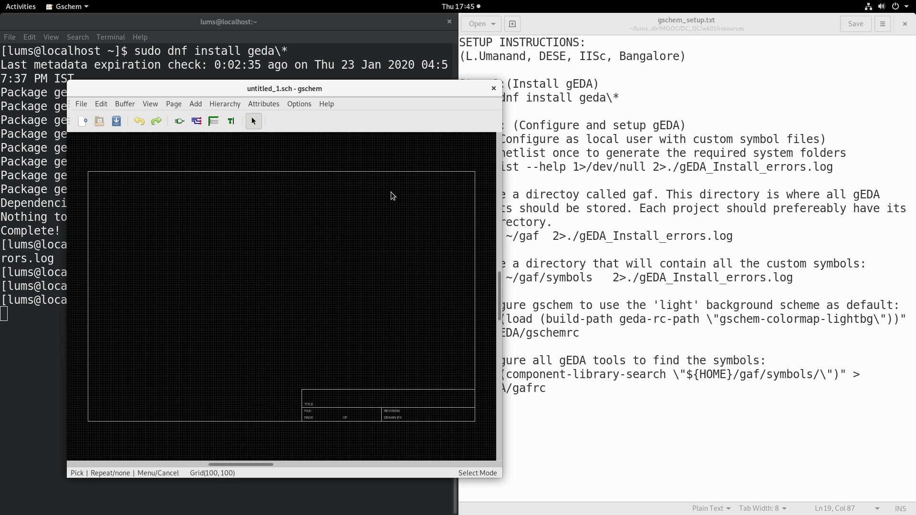
left_click(493, 88)
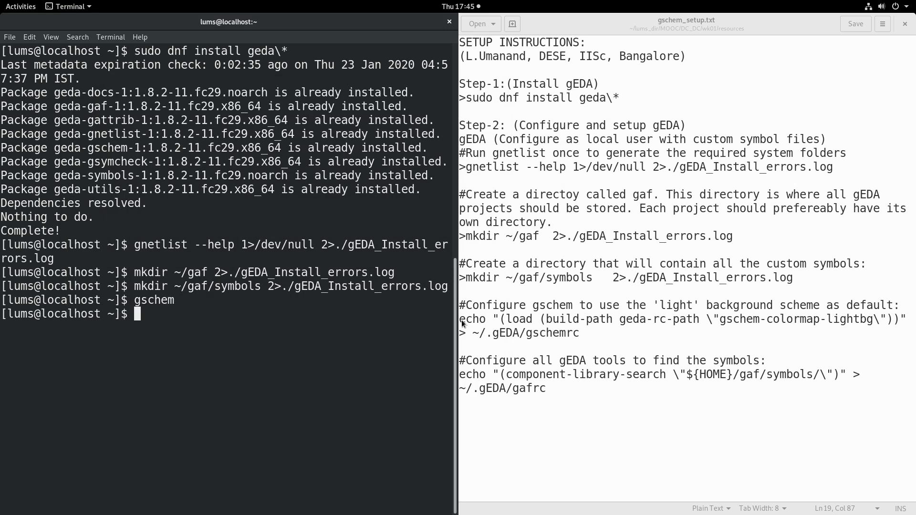
Write the gschem-colormap-lightbg load line to ~/.gEDA/gschemrc, using the echo command from the setup instructions
left_click_drag(472, 305, 589, 334)
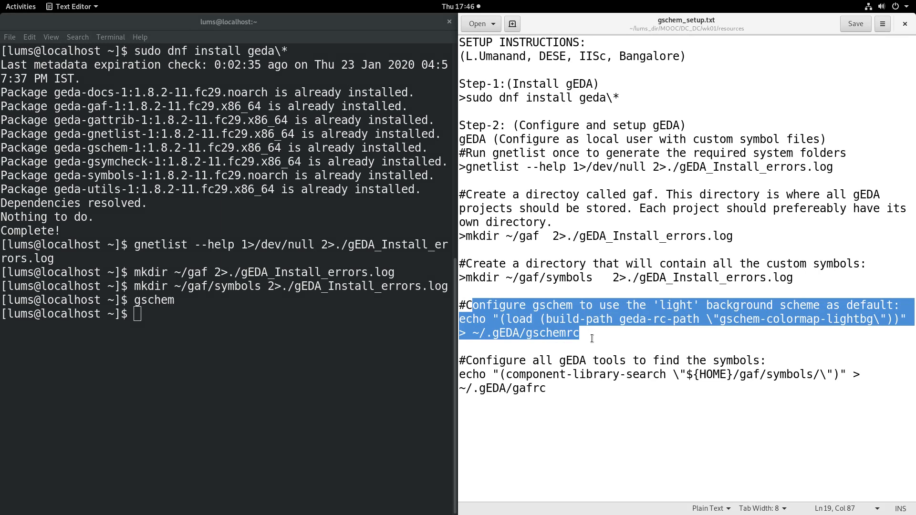
left_click(824, 326)
left_click_drag(733, 318, 874, 318)
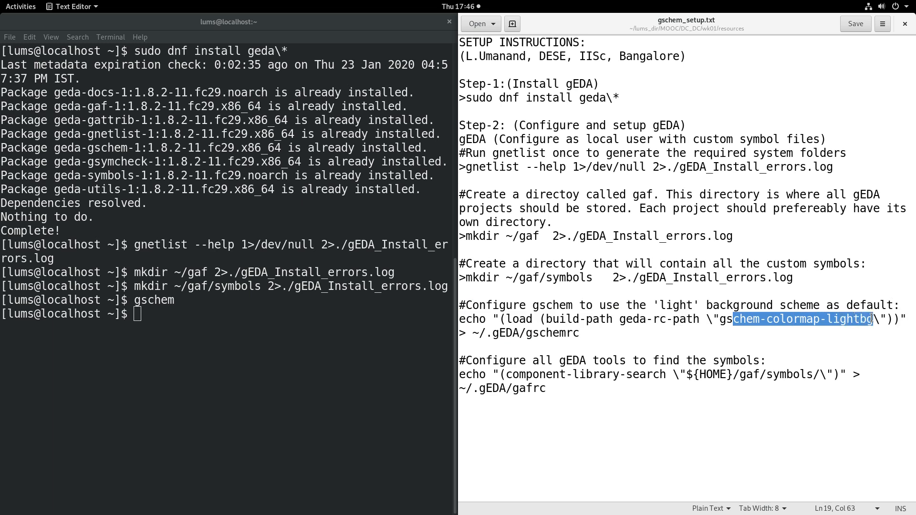
left_click(826, 320)
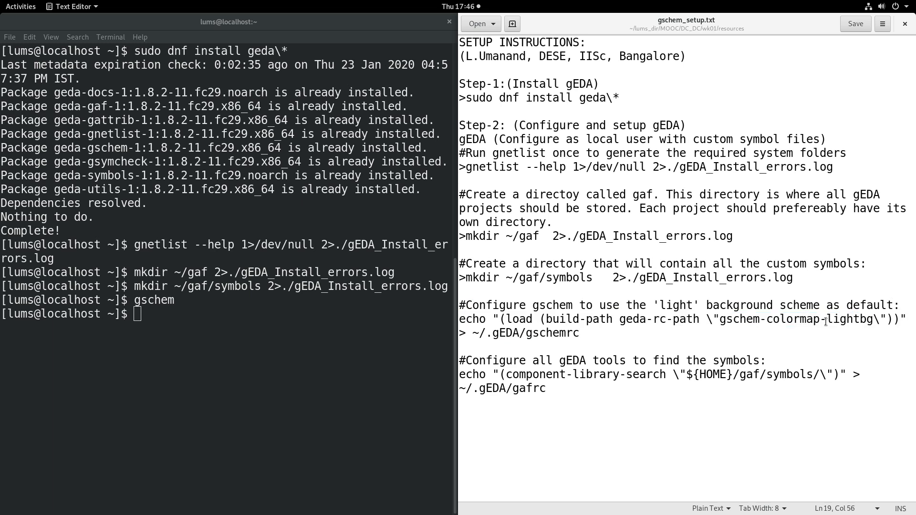
left_click(142, 317)
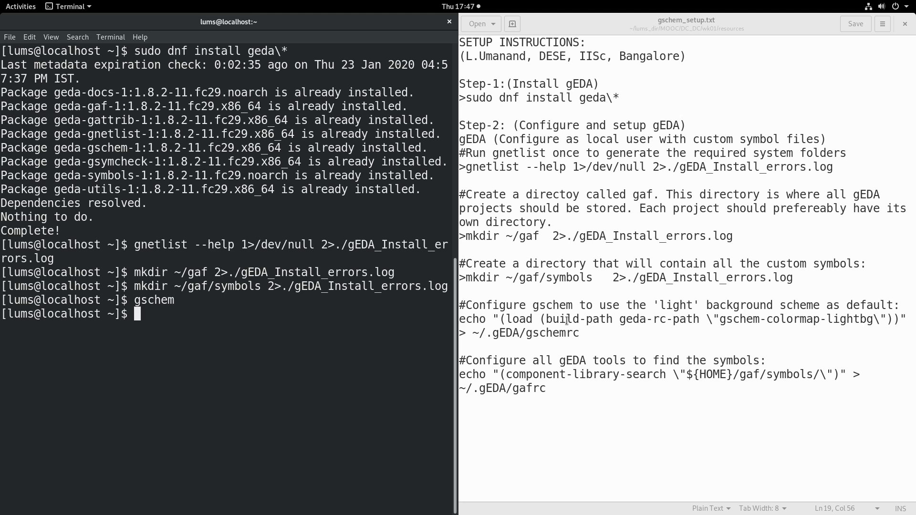
left_click(582, 334)
left_click_drag(542, 324, 458, 318)
right_click(487, 320)
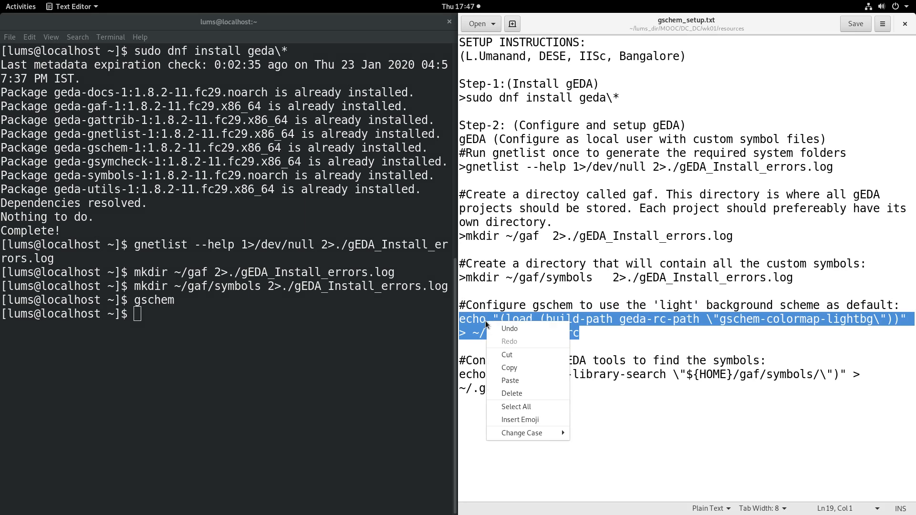
left_click(507, 367)
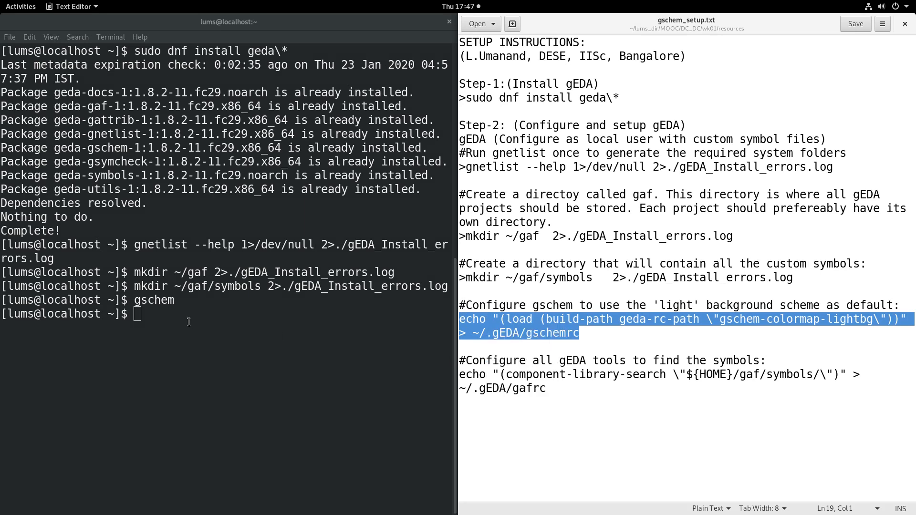
left_click(137, 316)
right_click(137, 316)
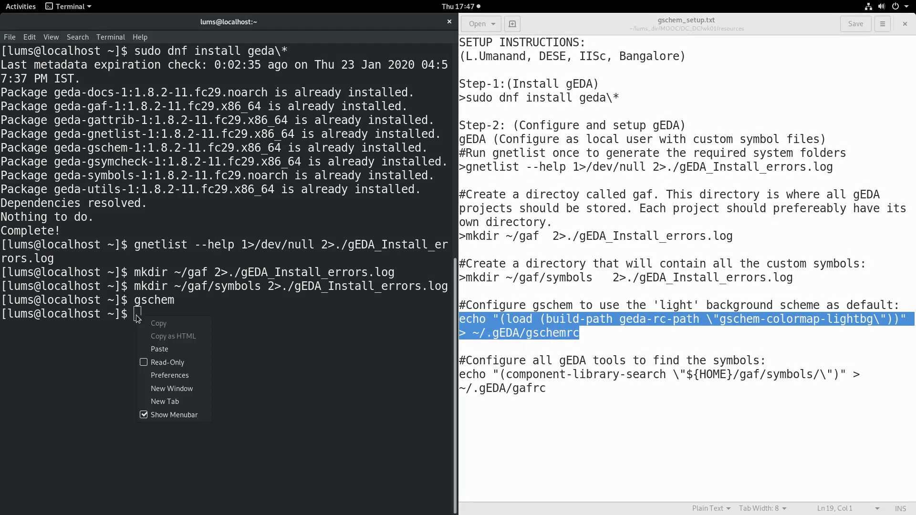
left_click(161, 350)
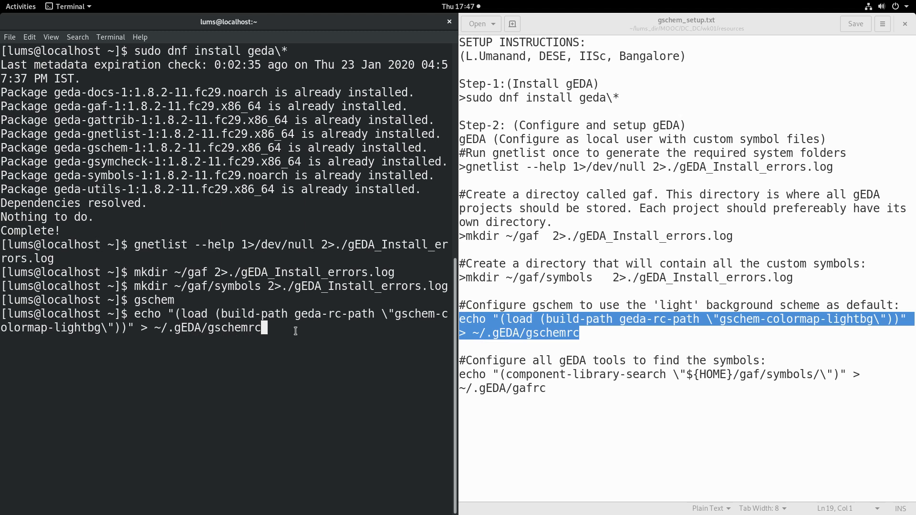
key("Return")
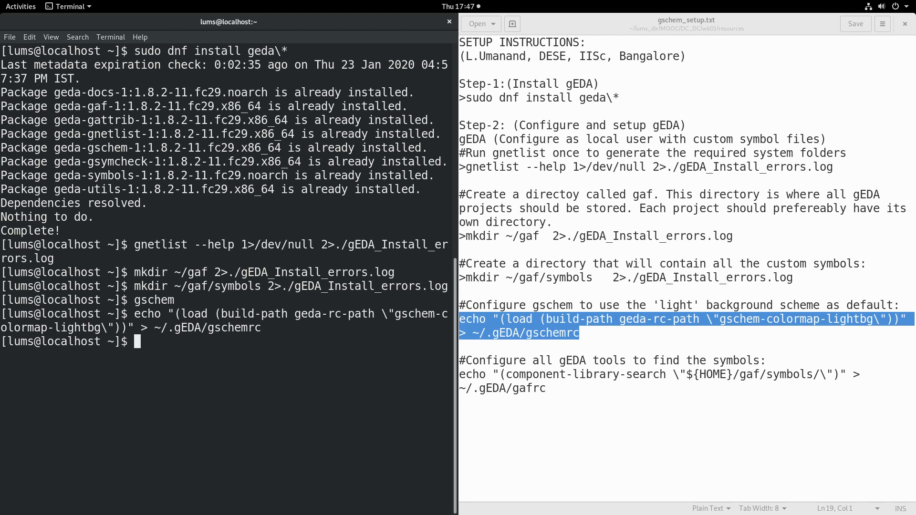
Launch gschem from the terminal, dismiss the Status log, check the background in the maximized window and close the program
type("gschem")
key("Return")
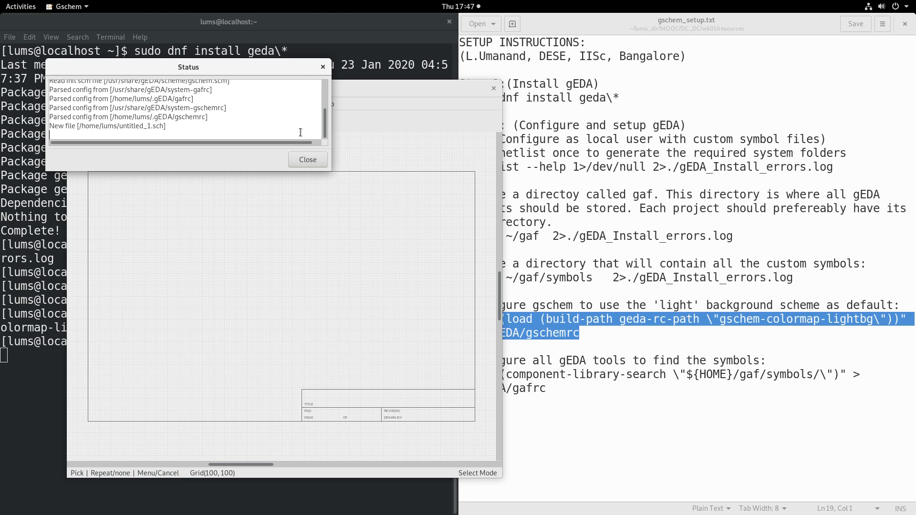
left_click(307, 159)
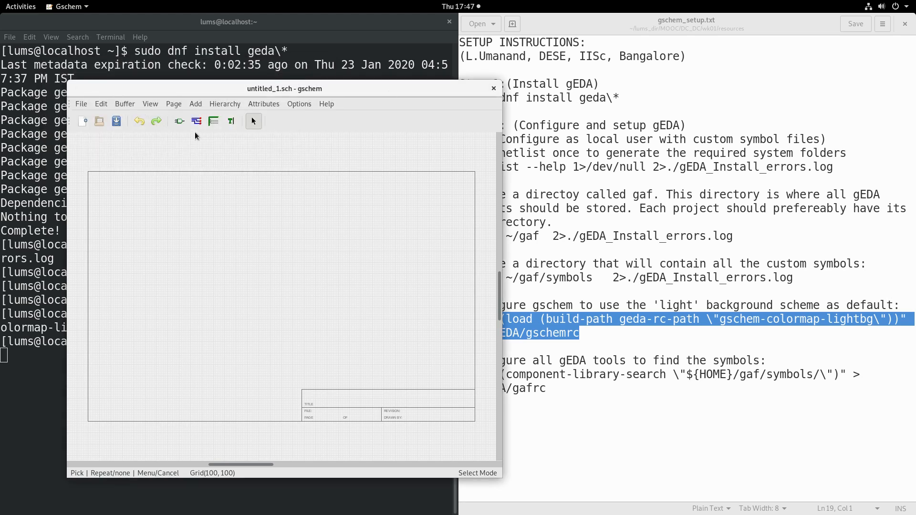
double_click(382, 89)
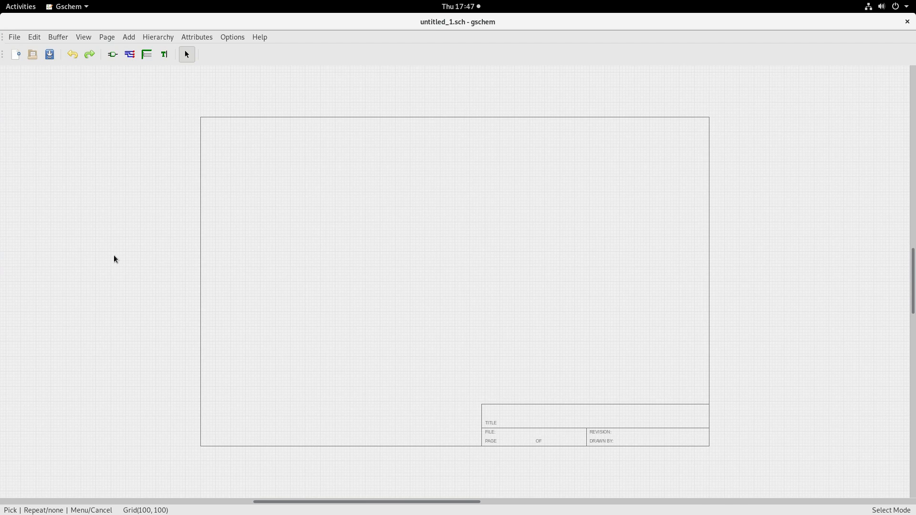
left_click(907, 22)
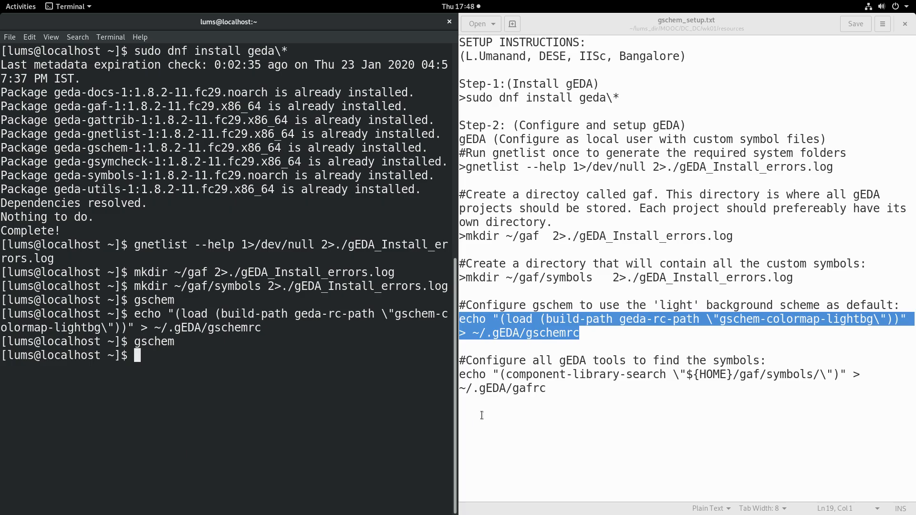
Write the component-library-search line for ${HOME}/gaf/symbols/ to ~/.gEDA/gafrc, using the echo command from the setup instructions
left_click(510, 375)
left_click_drag(466, 361, 759, 362)
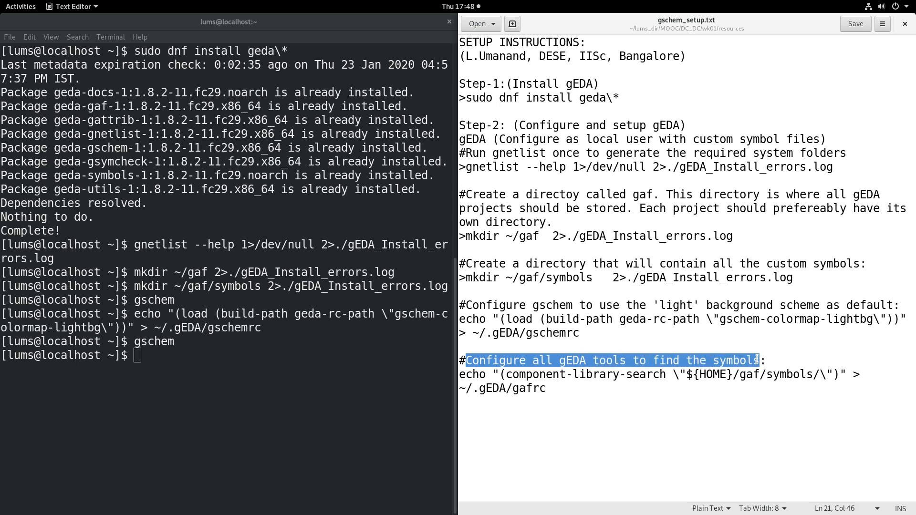
left_click(750, 412)
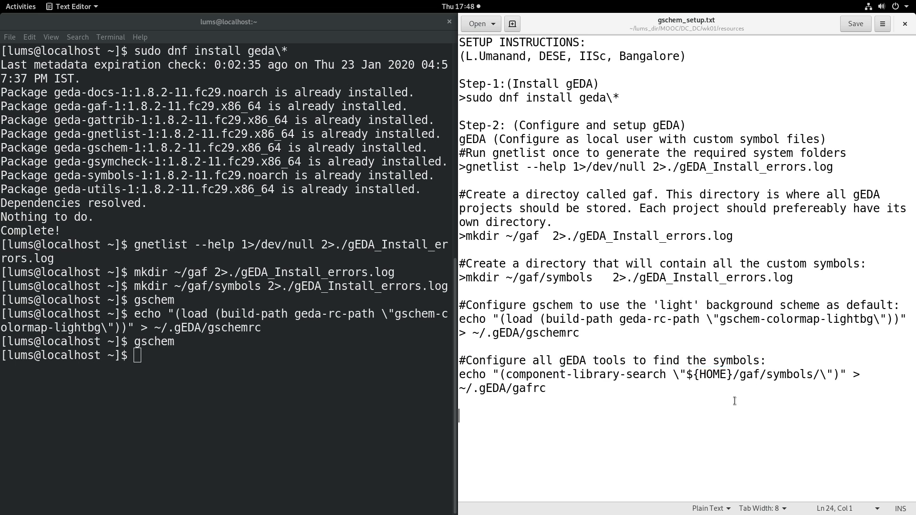
left_click_drag(506, 277, 590, 279)
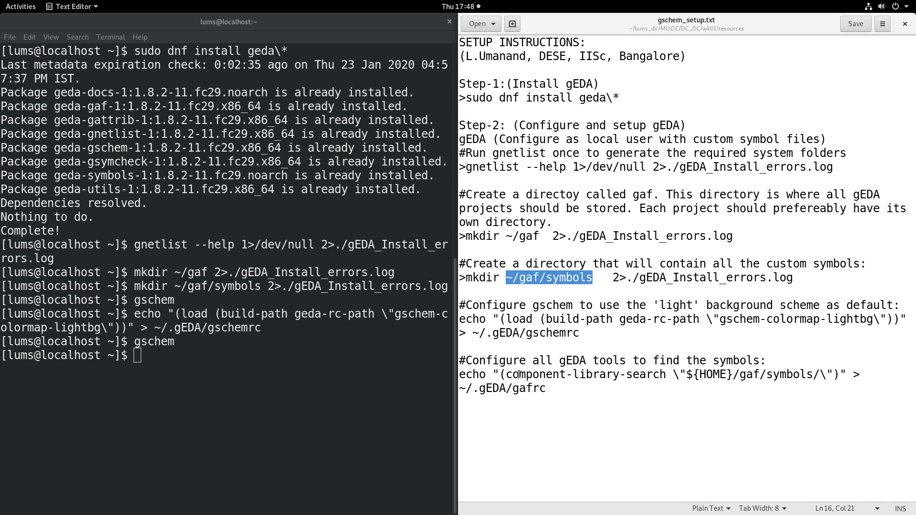
left_click_drag(505, 374, 663, 378)
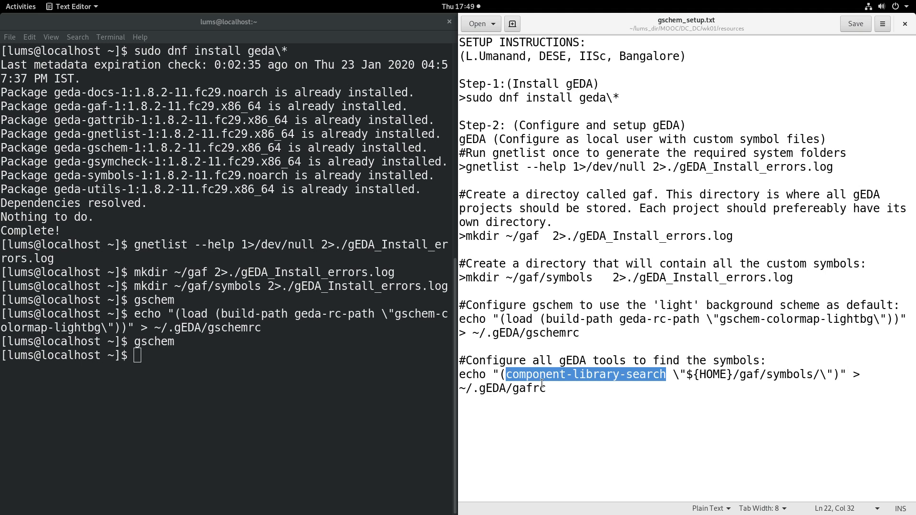
left_click_drag(563, 388, 458, 375)
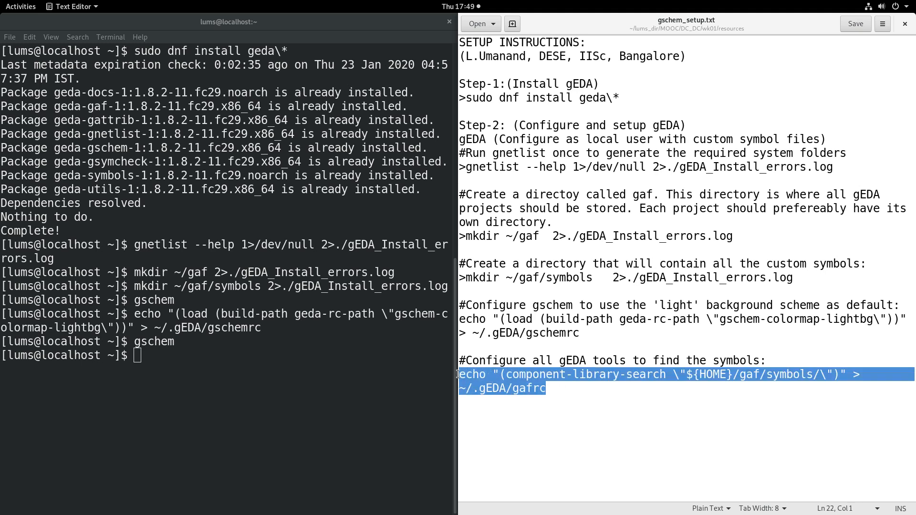
right_click(525, 384)
left_click(546, 432)
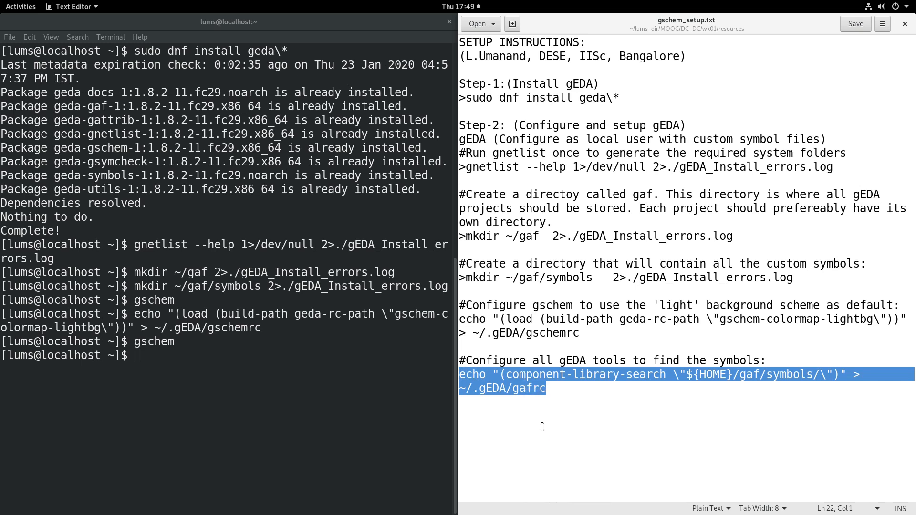
left_click(165, 367)
right_click(162, 368)
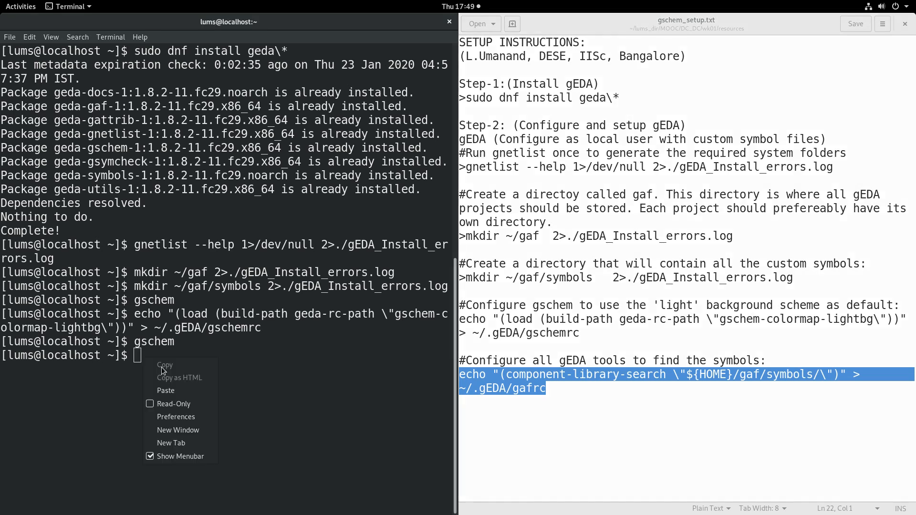
left_click(166, 391)
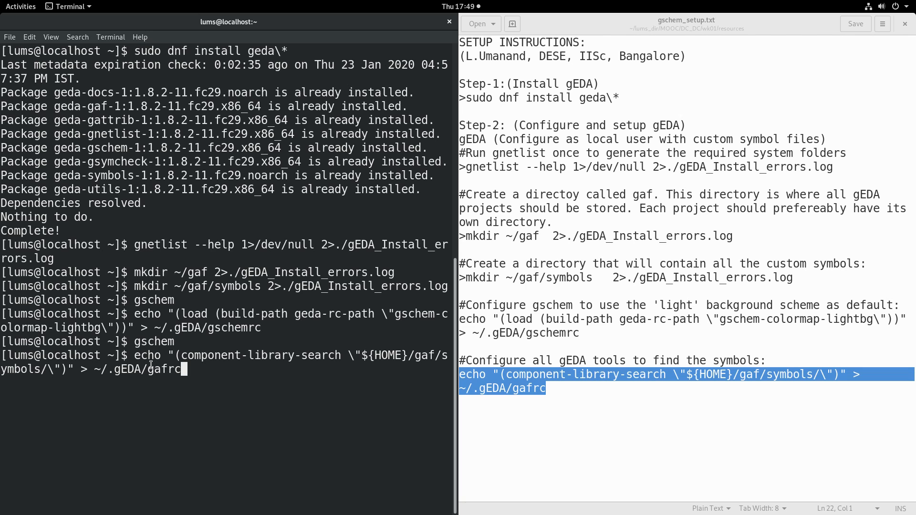
key("Return")
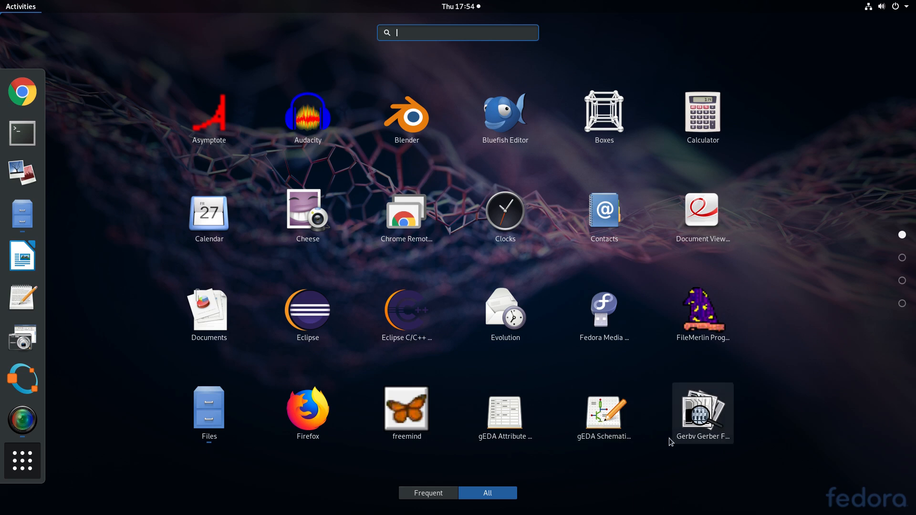
Open the gEDA Schematic Editor from the desktop applications, dismiss the Status log and maximize the window
left_click(608, 413)
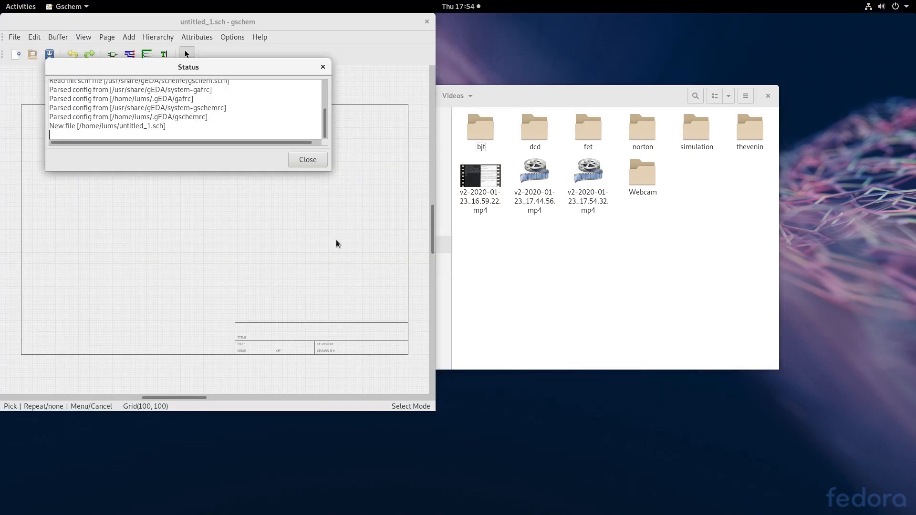
left_click(302, 160)
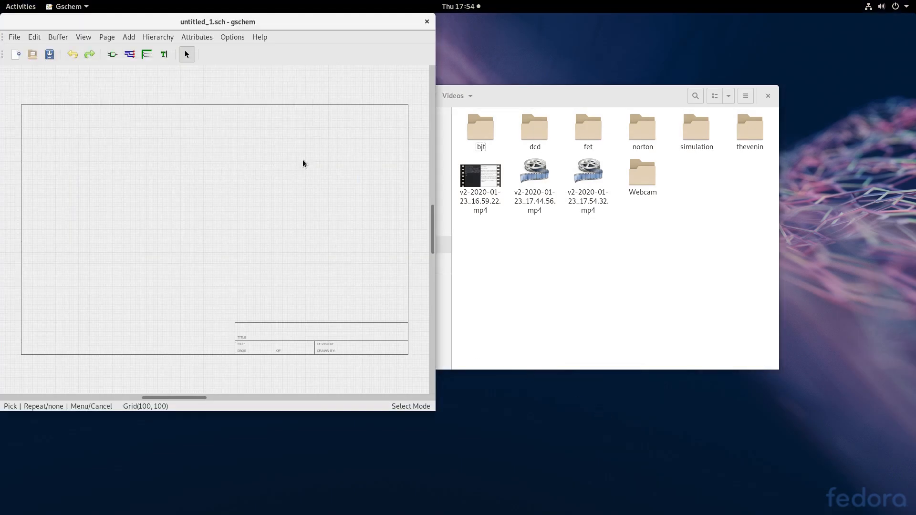
double_click(302, 21)
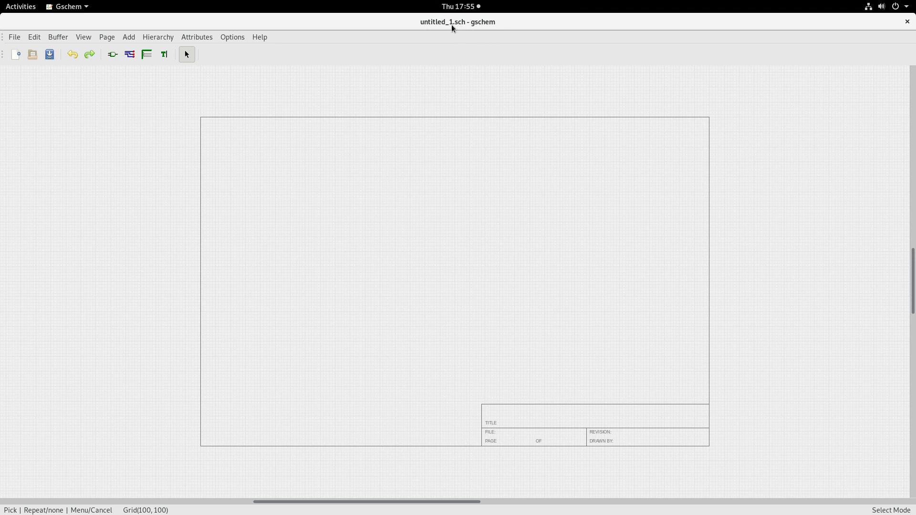
Save the blank schematic as ex03.sch in the 1_WORK folder
left_click(14, 38)
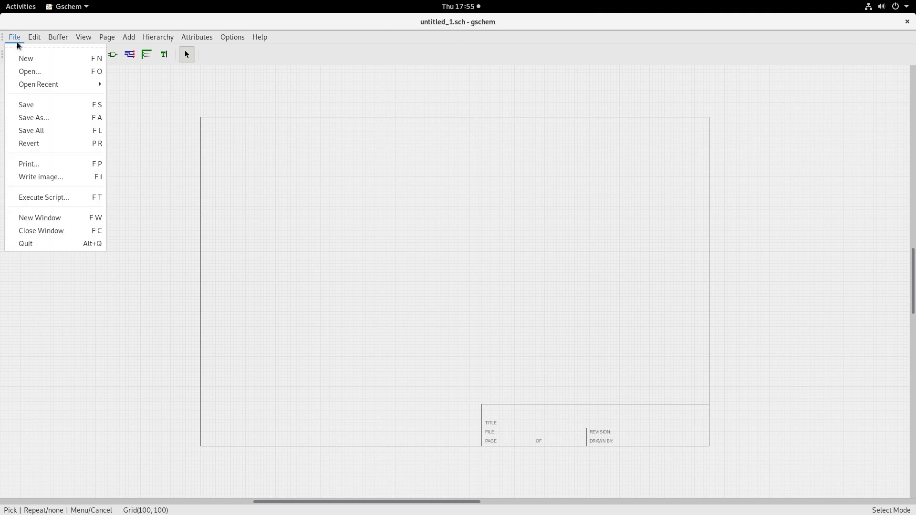
left_click(29, 105)
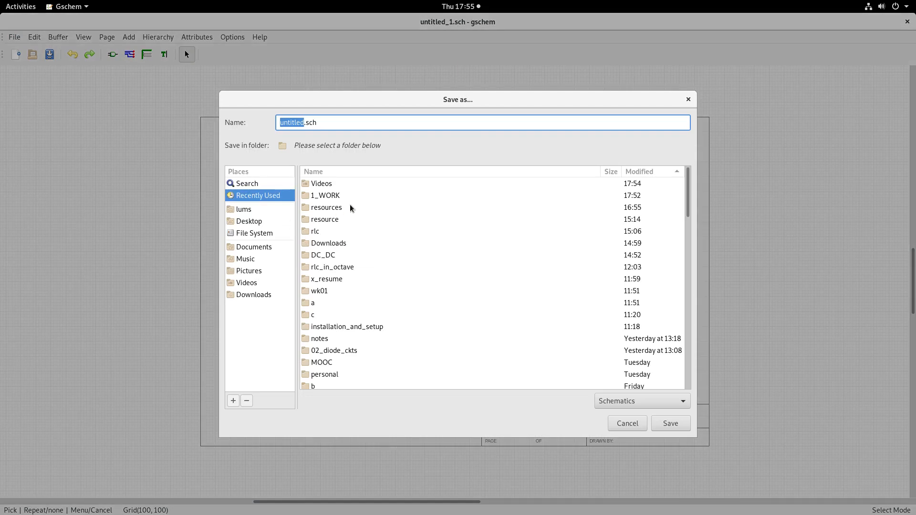
double_click(325, 196)
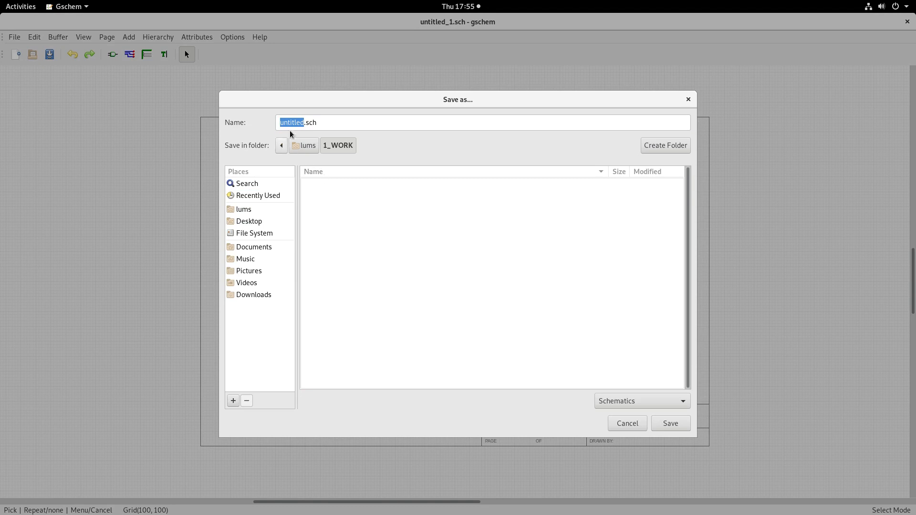
left_click(306, 122)
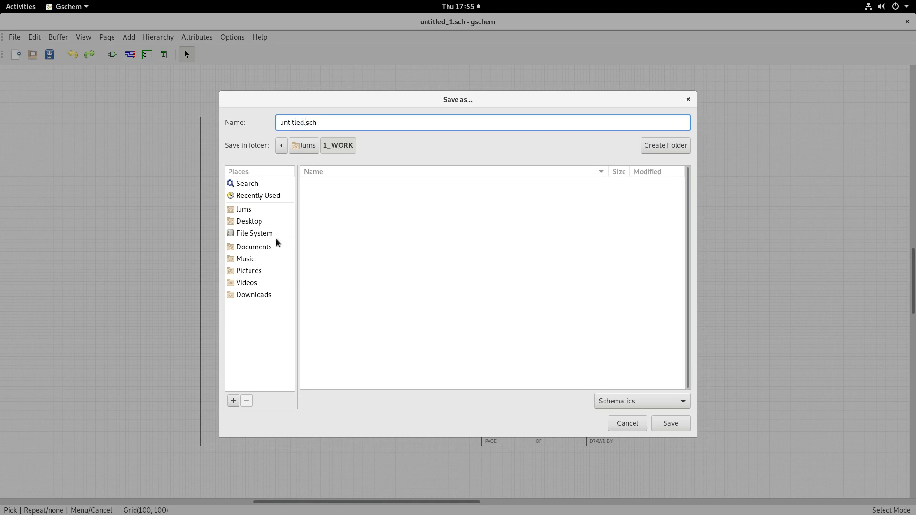
key("Left")
key("BackSpace")
key("BackSpace")
key("BackSpace")
key("BackSpace")
key("BackSpace")
key("BackSpace")
key("BackSpace")
key("BackSpace")
type("ex03")
key("Return")
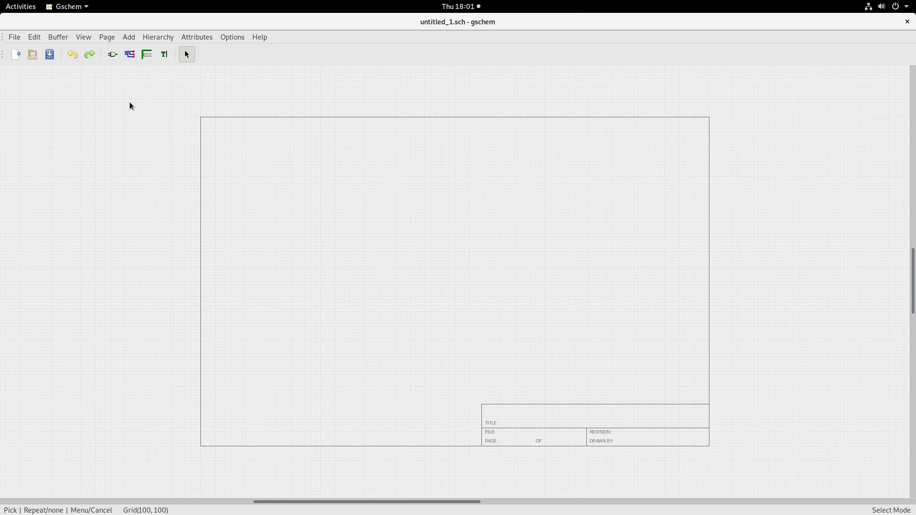
Place one generic-power.sym component from the Power rails library outside the left edge of the title frame, ending the placement
left_click(113, 55)
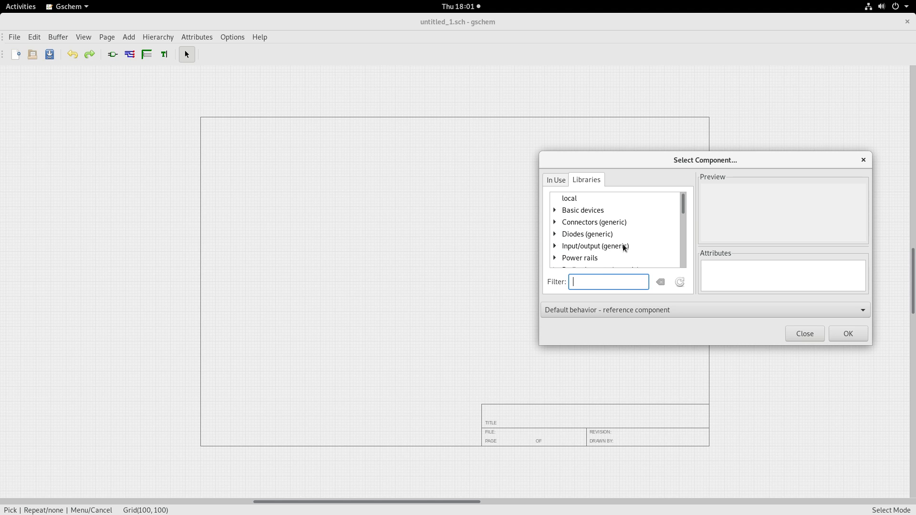
scroll(603, 245, "down", 2)
scroll(605, 251, "down", 2)
scroll(605, 252, "up", 4)
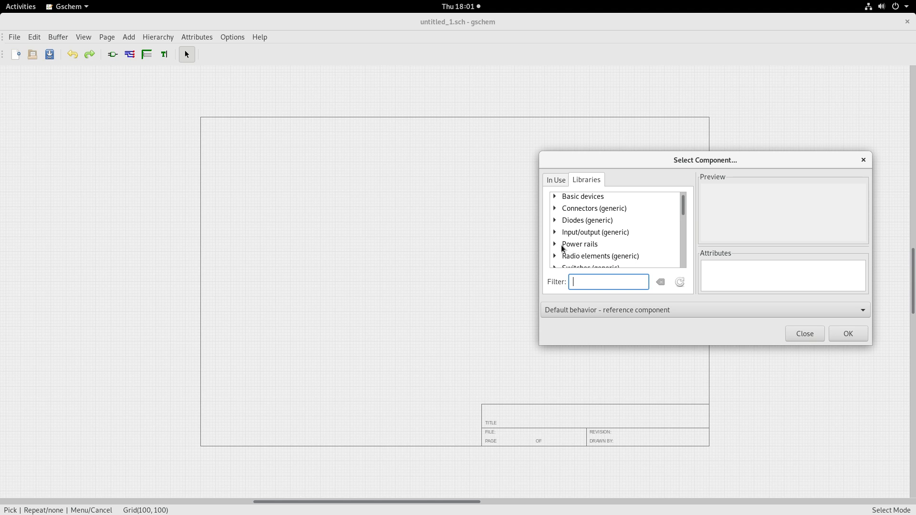
left_click(556, 244)
scroll(600, 248, "down", 4)
scroll(601, 246, "down", 4)
left_click(601, 247)
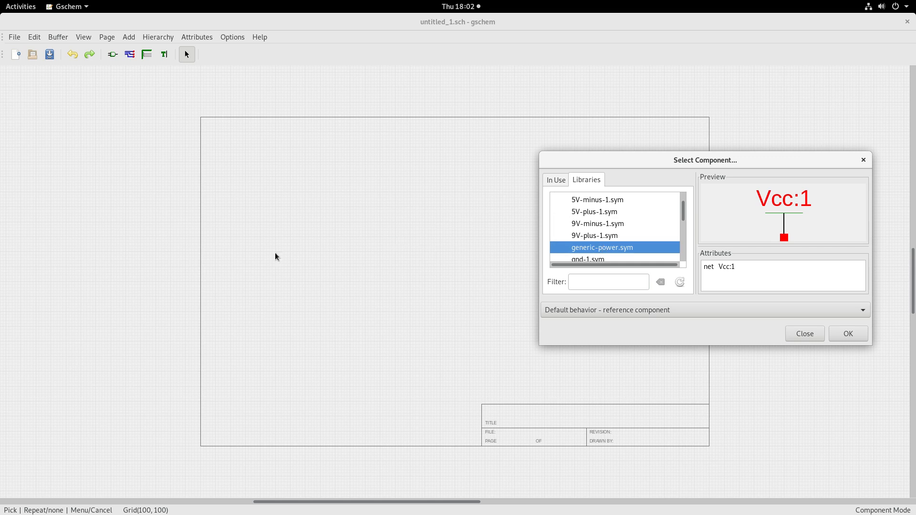
left_click(130, 238)
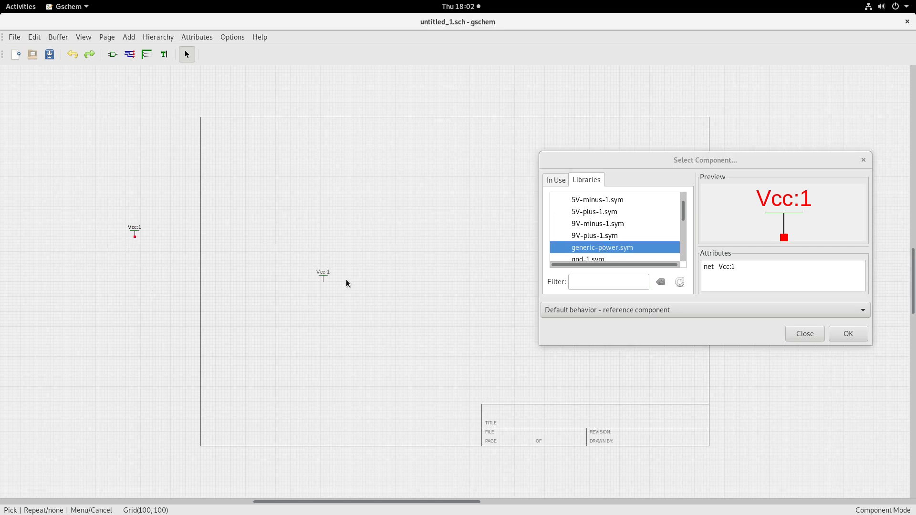
right_click(403, 270)
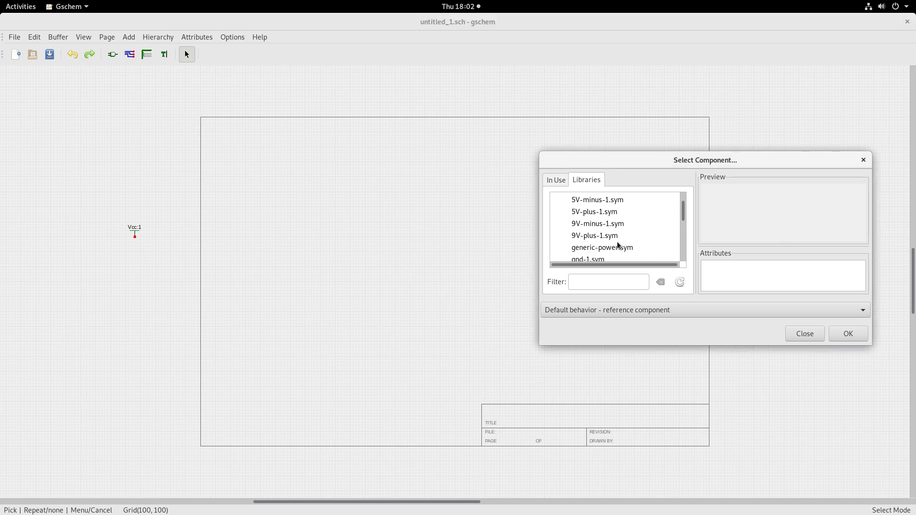
Place one gnd-1.sym ground symbol from the Power rails library directly below the Vcc symbol, ending the placement
scroll(612, 247, "down", 2)
left_click(597, 238)
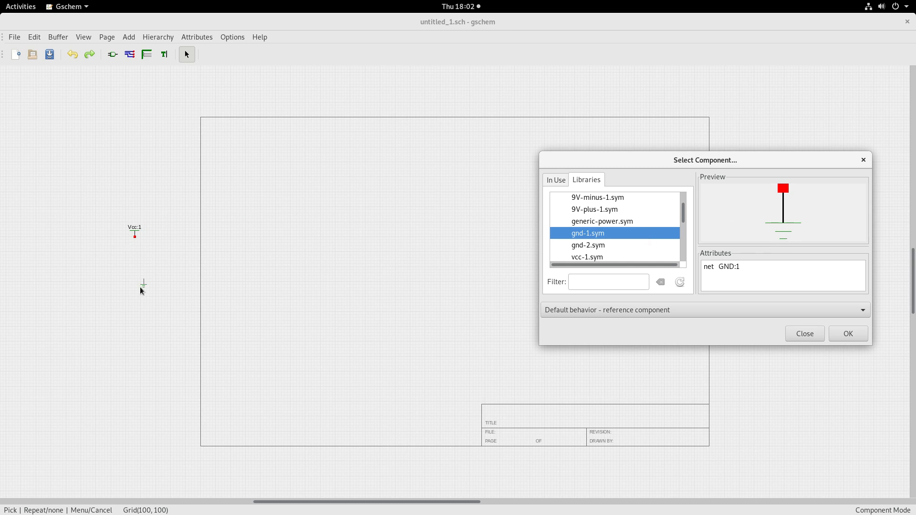
left_click(139, 286)
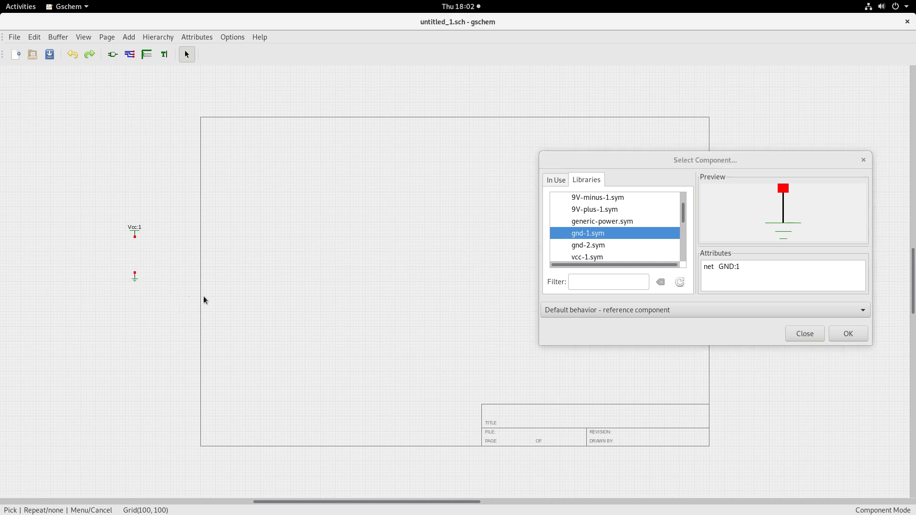
right_click(436, 253)
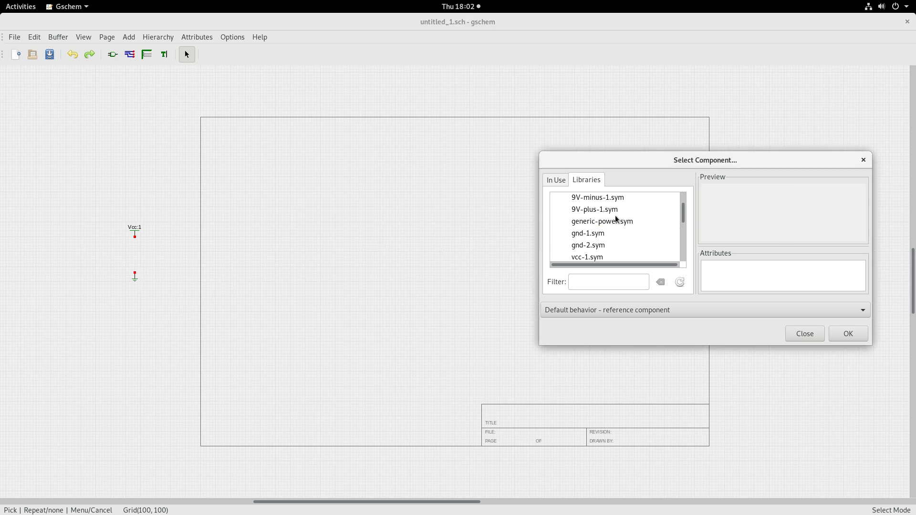
Place one gnucap-include-1.sym component from the SPICE simulation elements library just above the title frame's upper-left corner, ending the placement
scroll(628, 245, "up", 5)
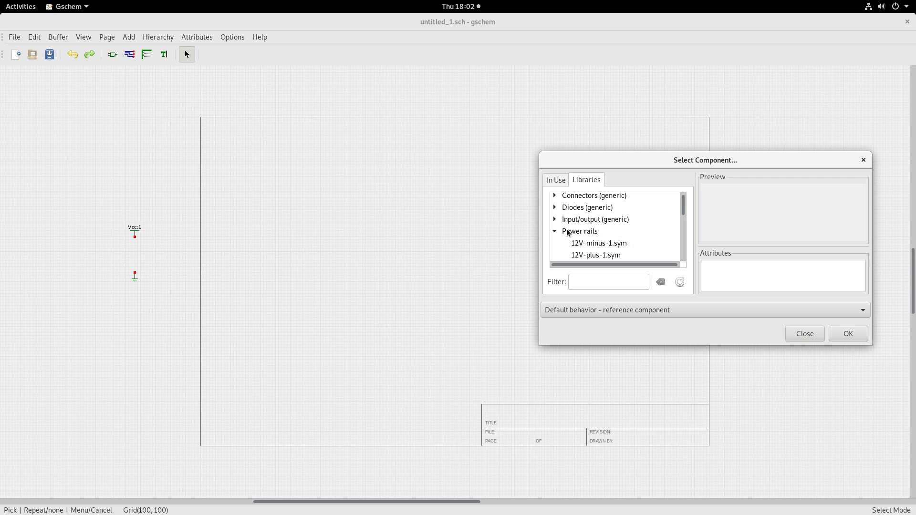
scroll(605, 231, "down", 1)
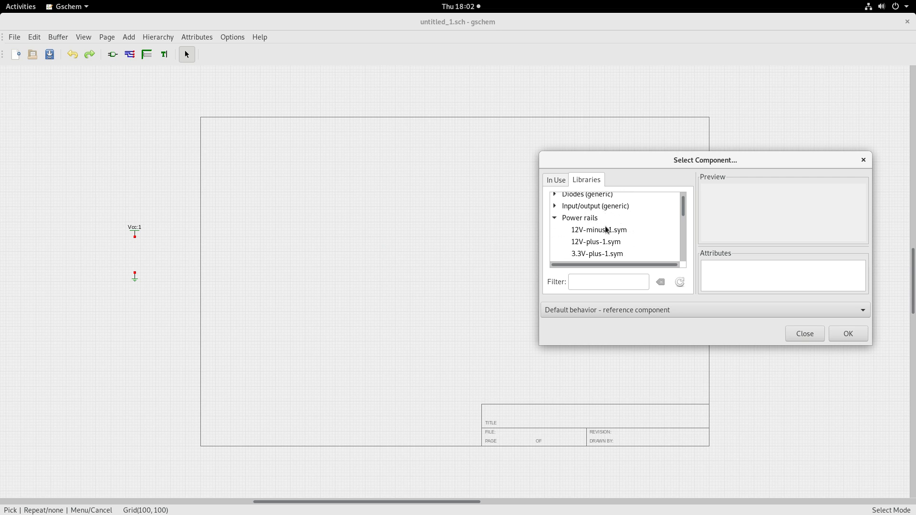
scroll(605, 230, "down", 3)
scroll(606, 231, "down", 3)
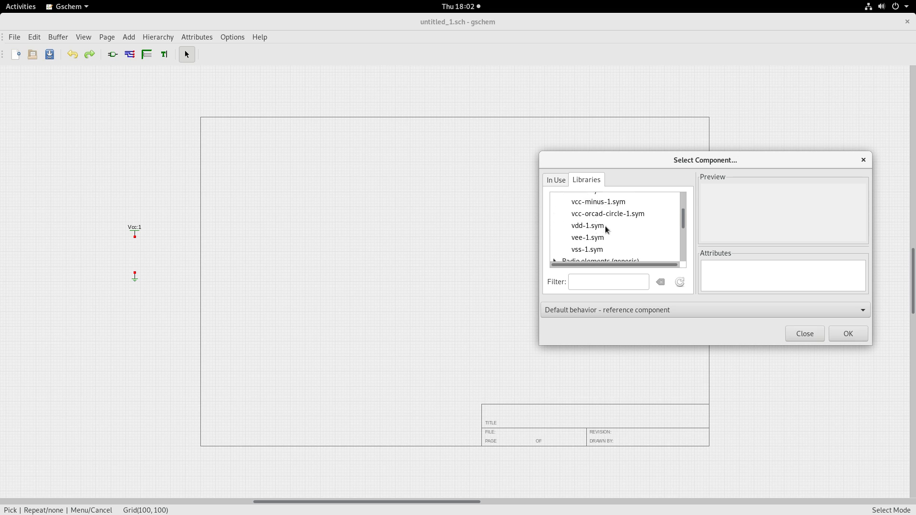
scroll(595, 220, "down", 4)
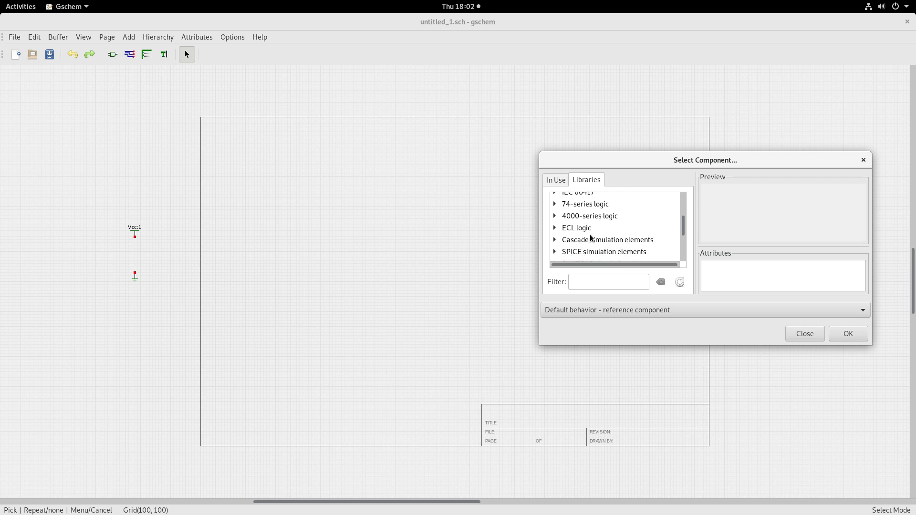
left_click(555, 253)
scroll(617, 231, "down", 4)
scroll(609, 243, "down", 2)
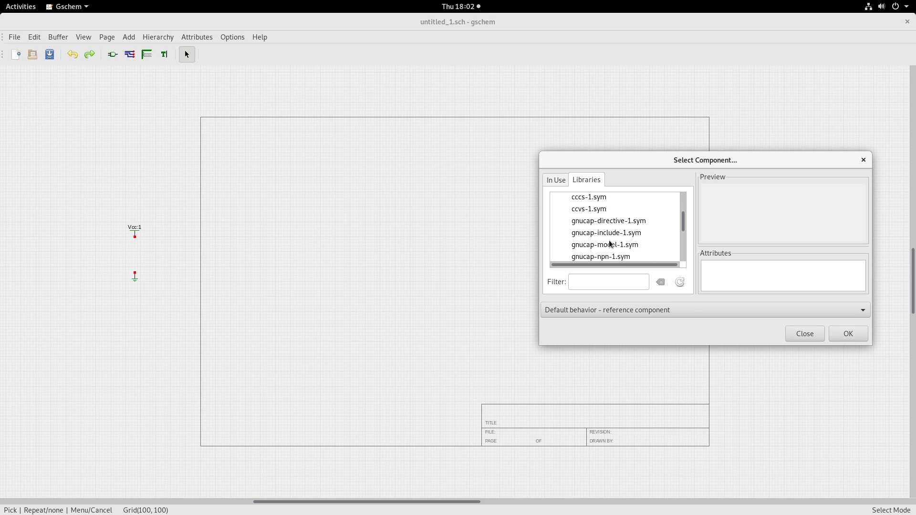
left_click(592, 234)
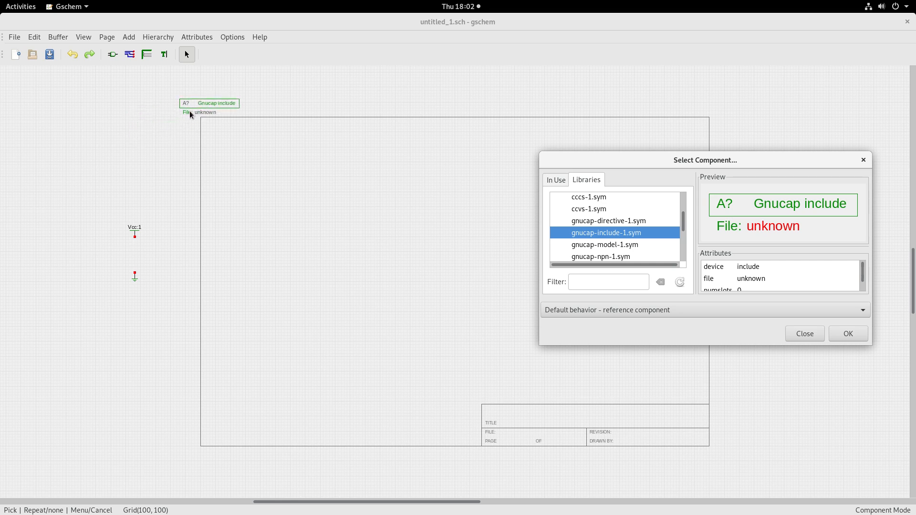
left_click(203, 109)
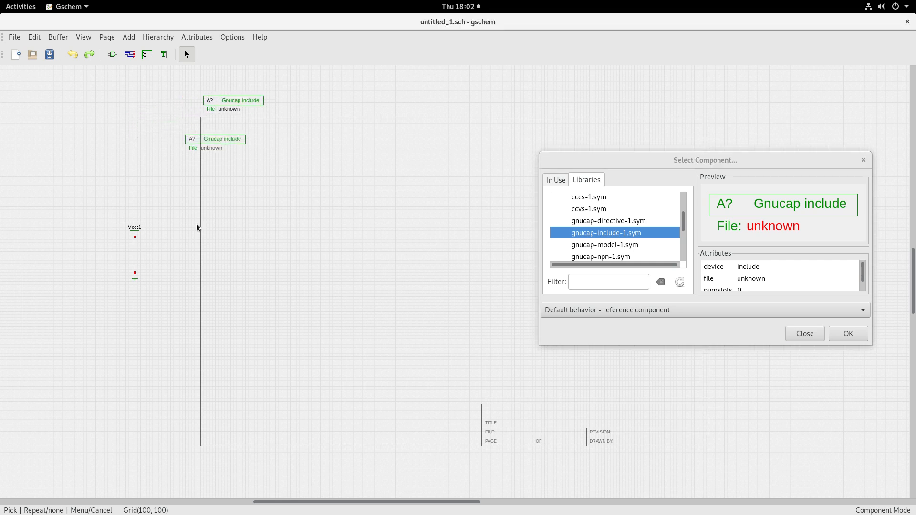
right_click(256, 230)
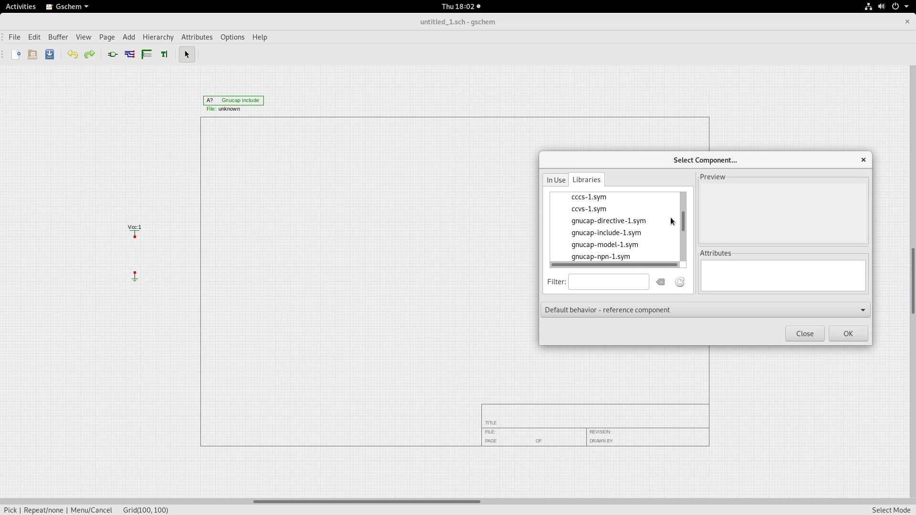
Look through the symbols in the Basic devices library, from batteries and capacitors to transistors and opamps, and collapse it again
scroll(683, 220, "up", 5)
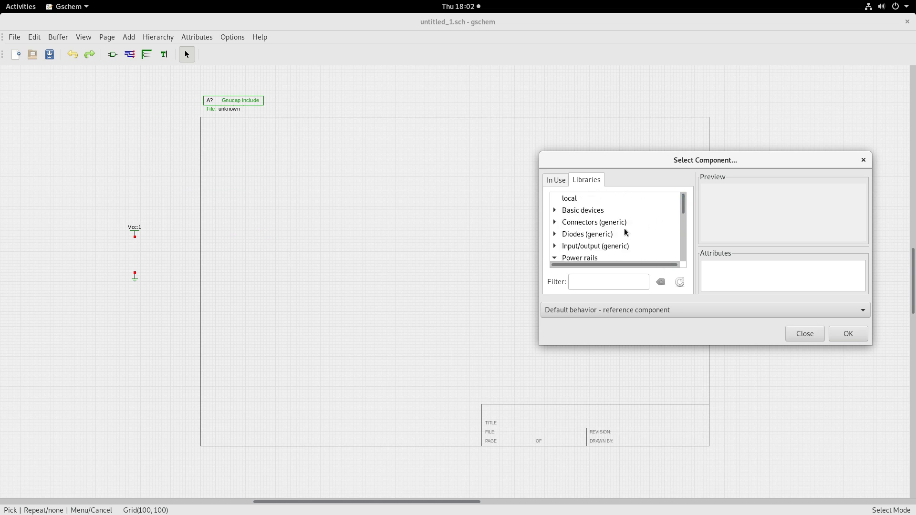
left_click(554, 211)
scroll(601, 226, "down", 1)
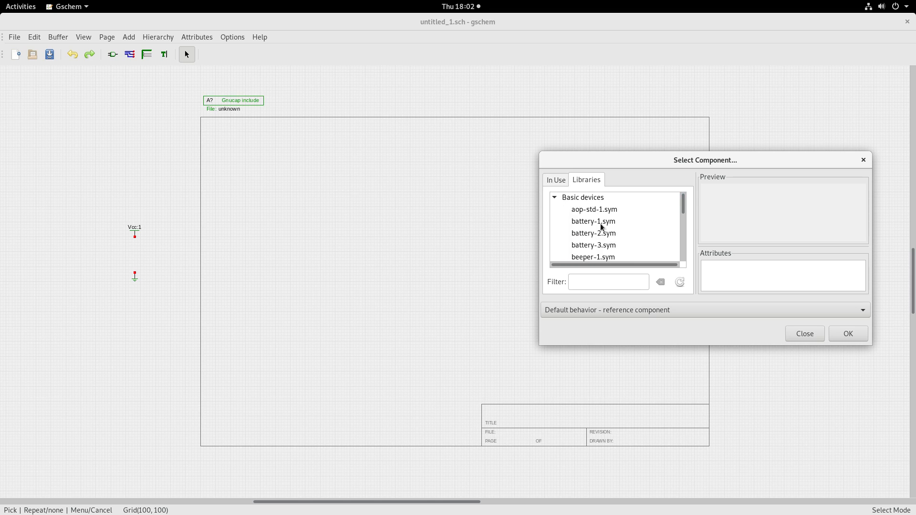
scroll(601, 226, "down", 1)
scroll(603, 229, "down", 12)
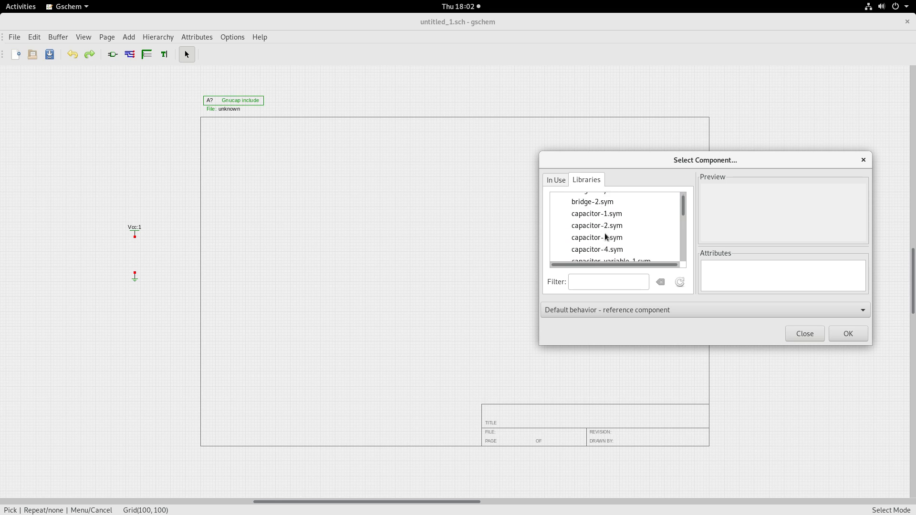
scroll(605, 234, "down", 10)
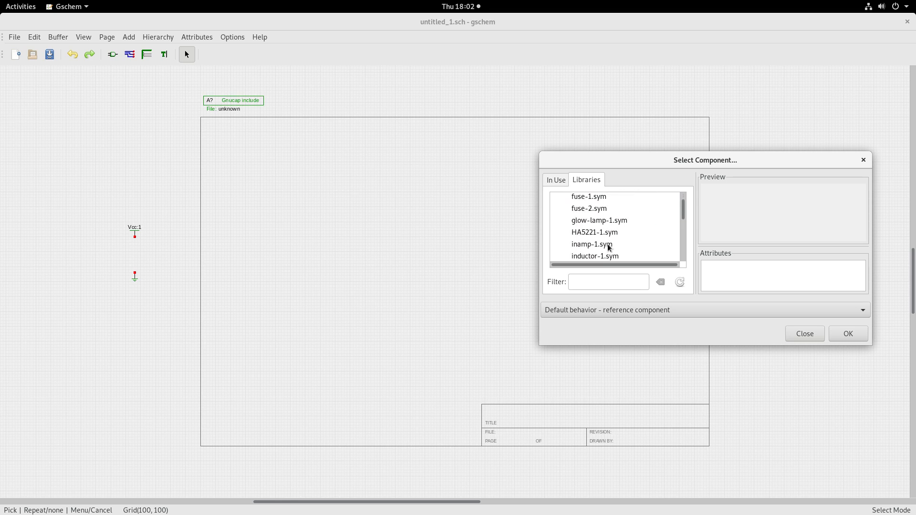
scroll(612, 220, "down", 9)
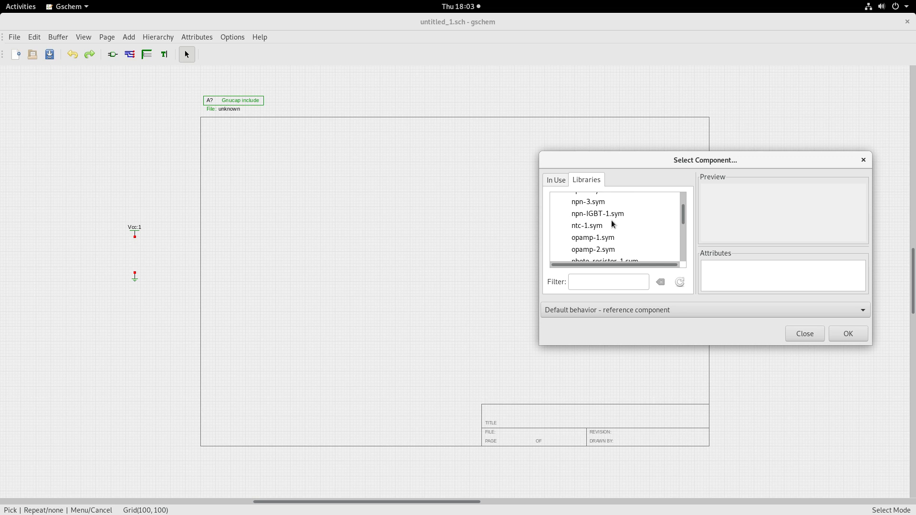
left_click_drag(686, 215, 687, 198)
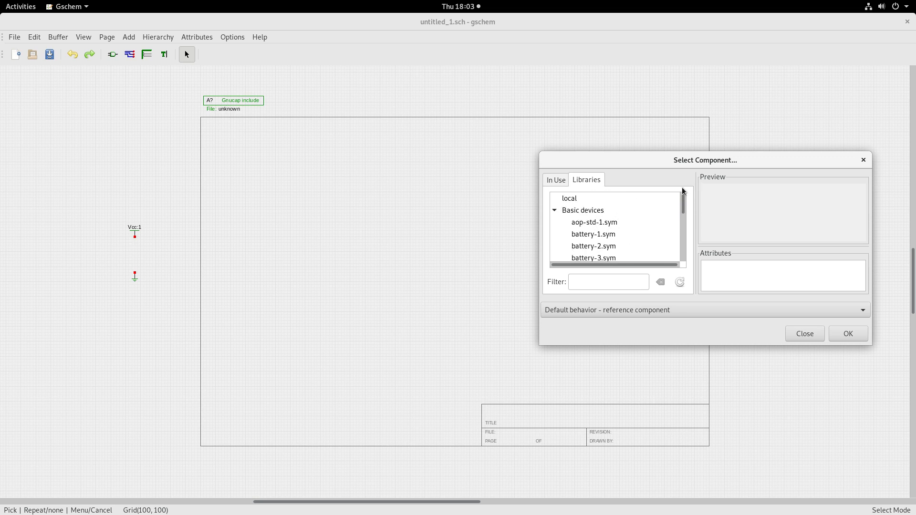
left_click(554, 211)
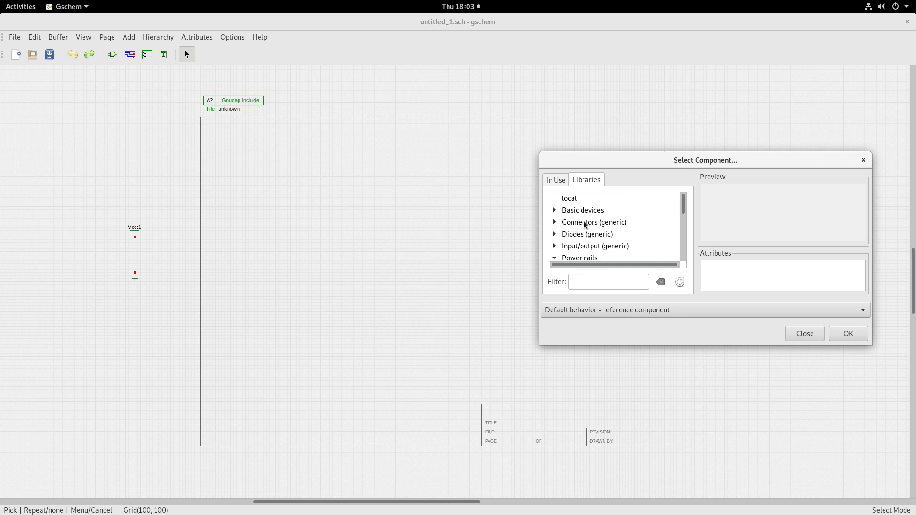
Place one diode-1.sym from the Diodes (generic) library in the upper-left area of the title frame and collapse that library
left_click(555, 234)
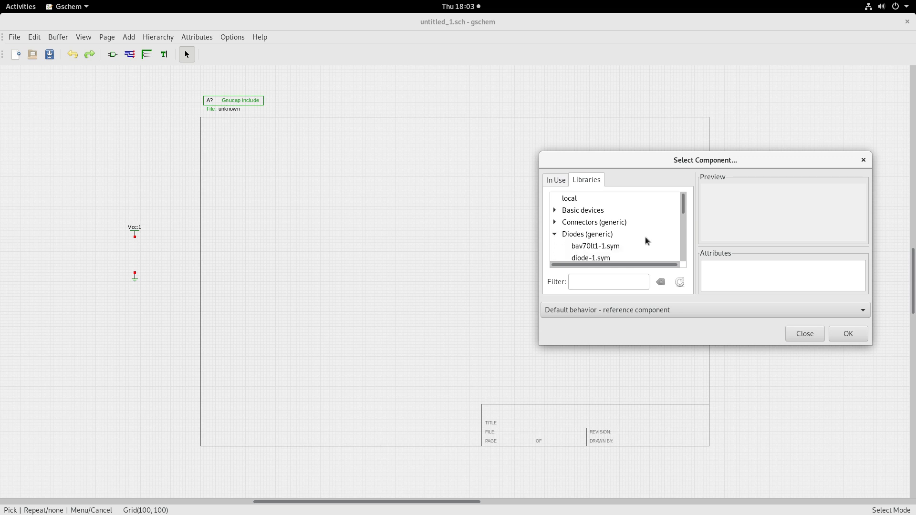
scroll(631, 238, "down", 2)
scroll(602, 237, "down", 3)
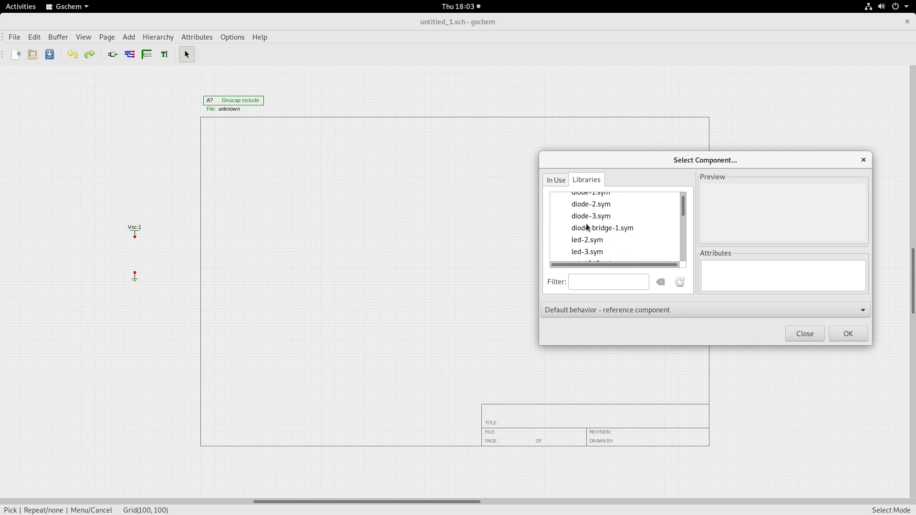
scroll(600, 210, "up", 1)
left_click(595, 207)
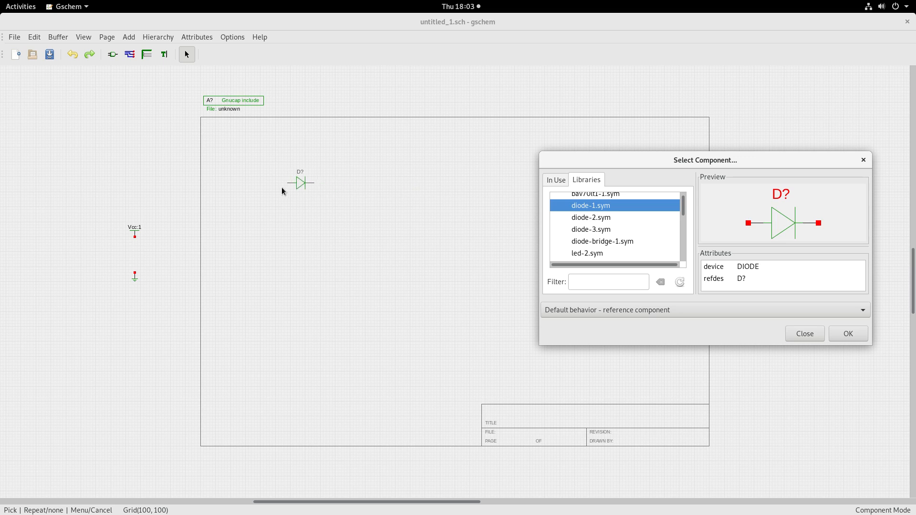
left_click(296, 183)
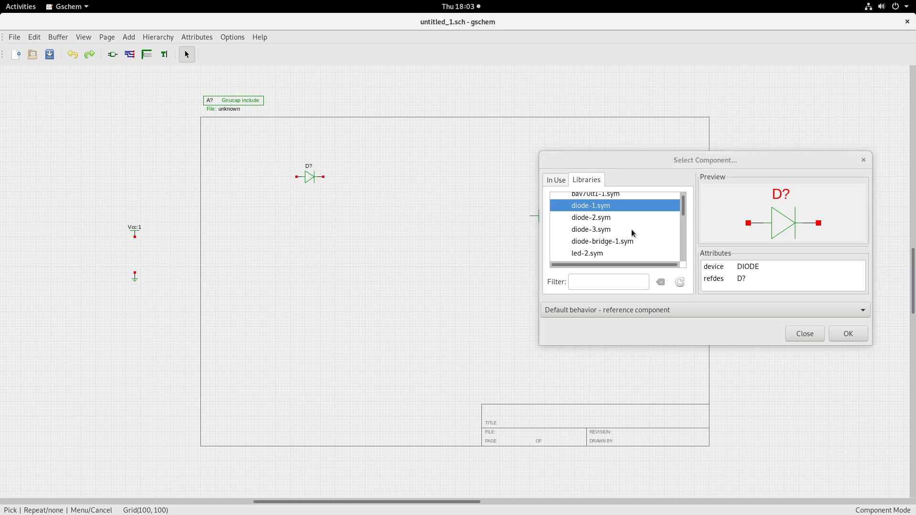
scroll(603, 232, "up", 4)
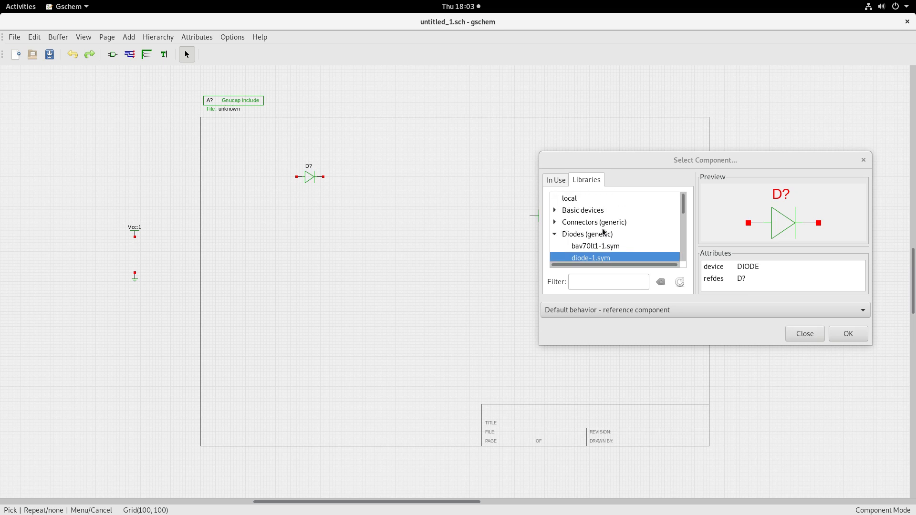
left_click(555, 235)
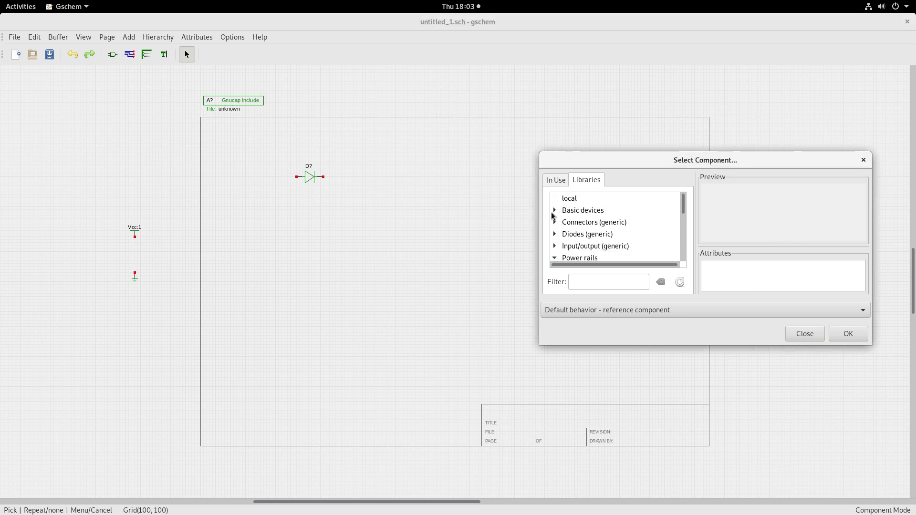
Place two resistor-2.sym components from the Basic devices library, one beside the diode in line with it and one lower to its right
left_click(554, 211)
scroll(614, 224, "down", 2)
scroll(614, 223, "down", 5)
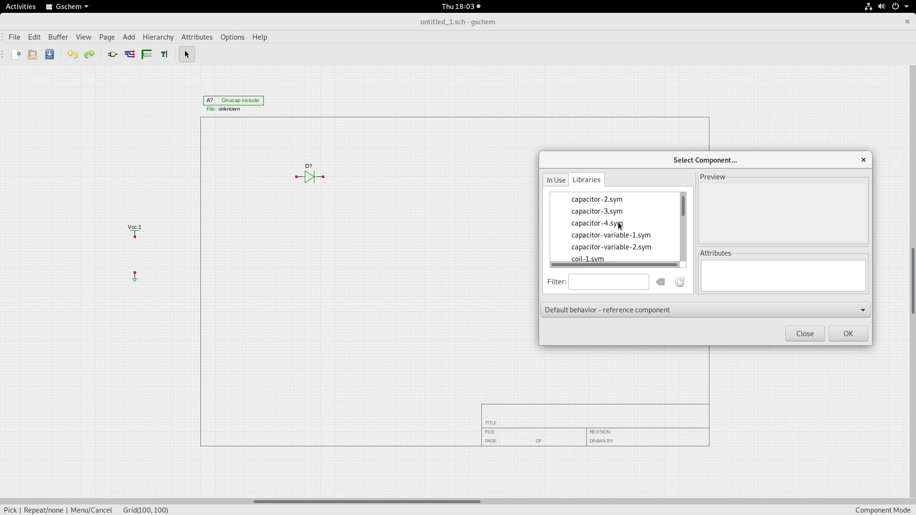
scroll(618, 224, "down", 18)
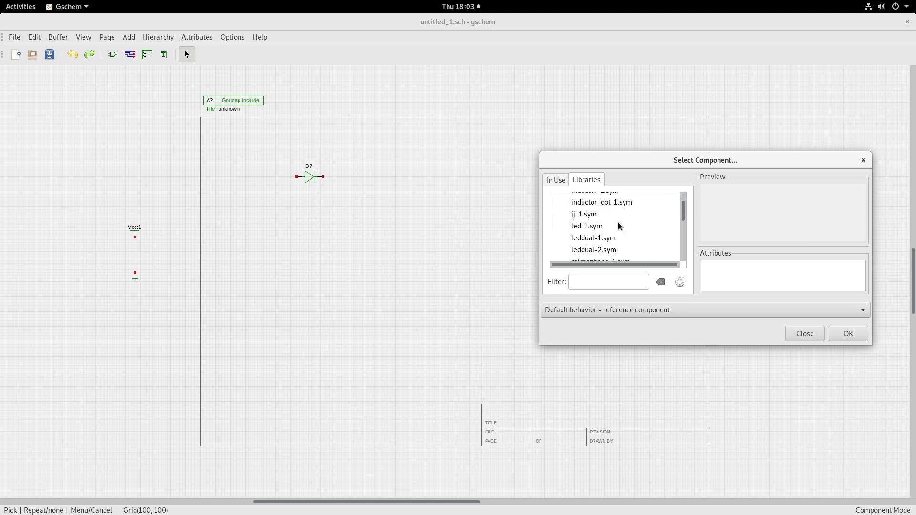
scroll(617, 222, "down", 6)
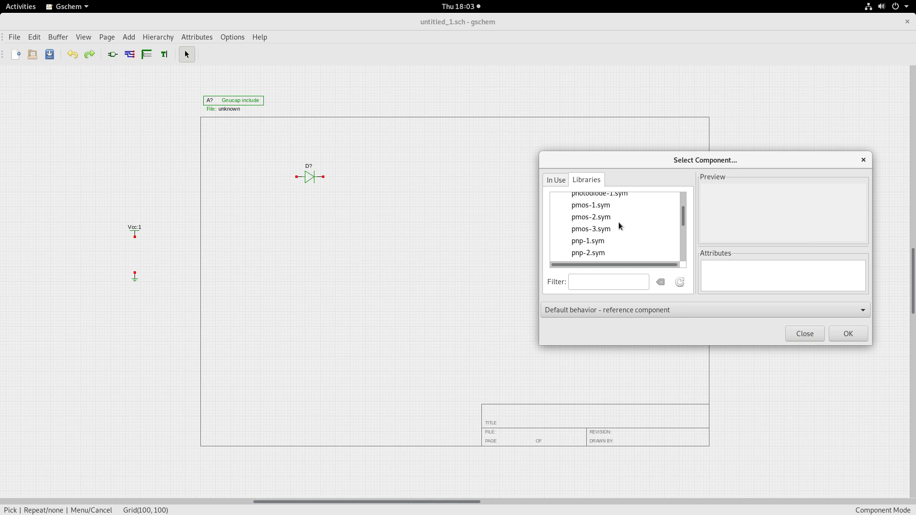
scroll(620, 222, "down", 3)
scroll(618, 221, "up", 2)
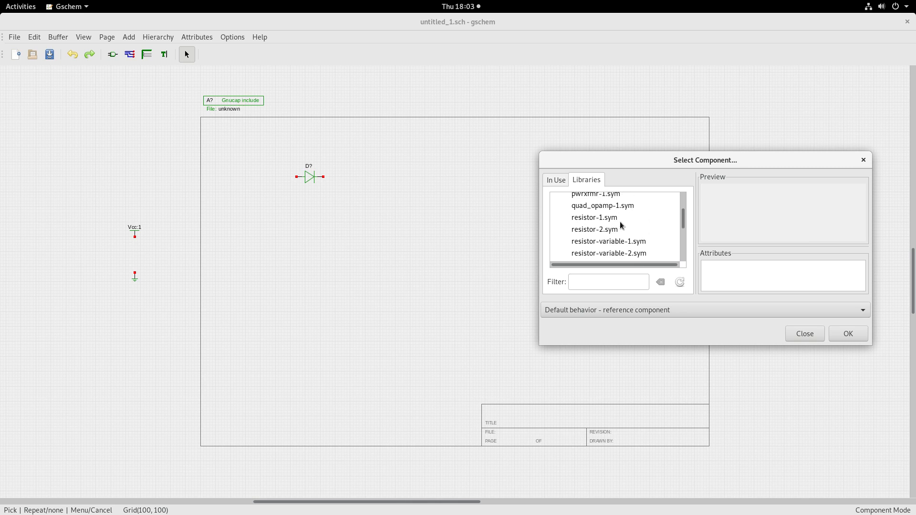
left_click(615, 218)
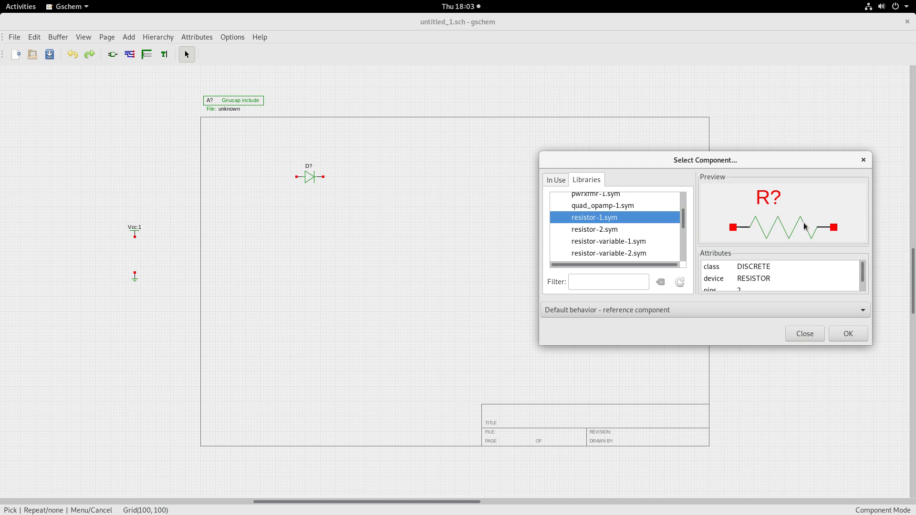
left_click(596, 230)
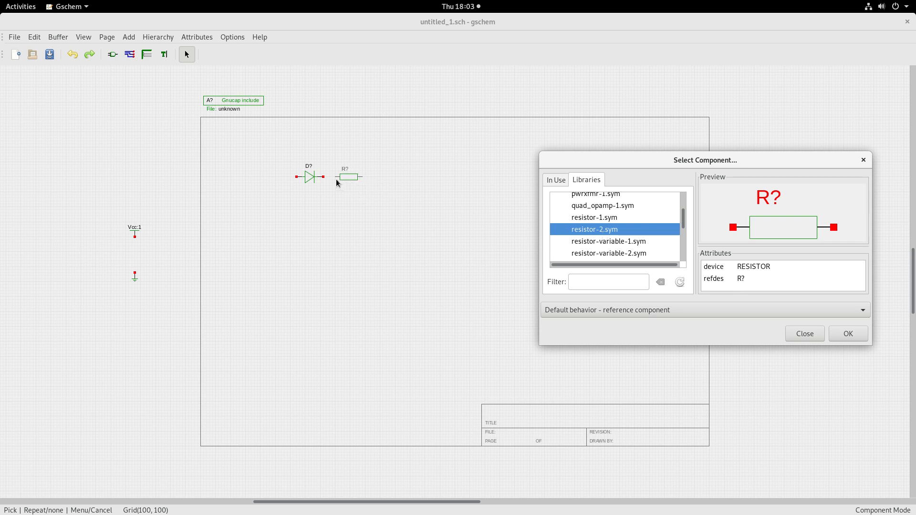
left_click(336, 180)
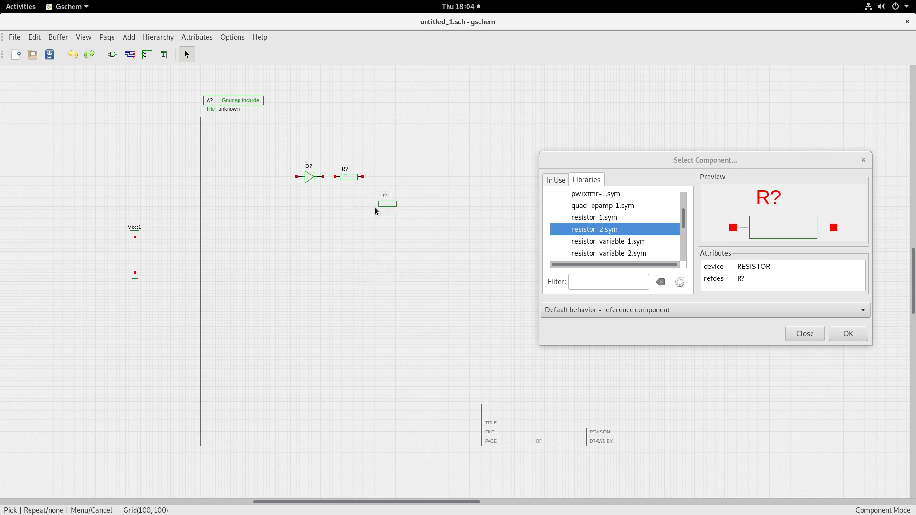
right_click(308, 261)
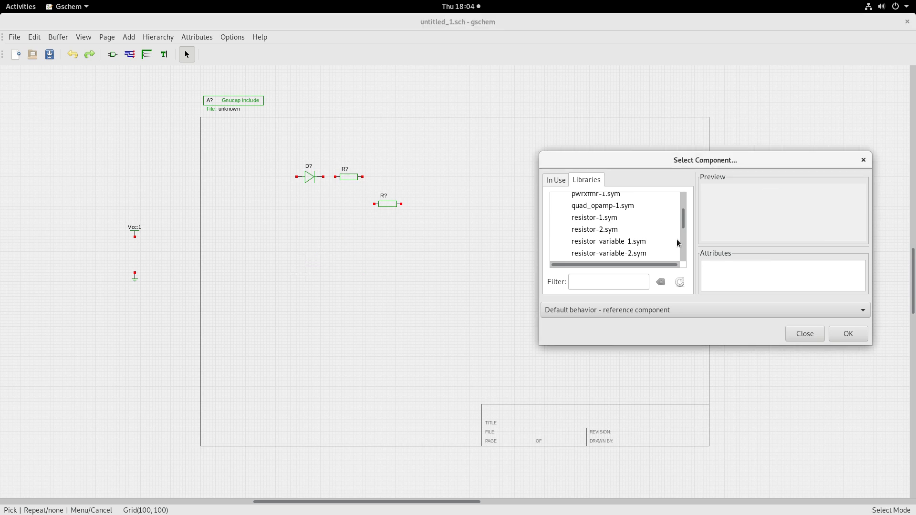
Place one voltage-1.sym from the Basic devices library below and left of the diode, then close the component selector
scroll(631, 230, "up", 5)
scroll(631, 229, "up", 6)
scroll(633, 233, "up", 3)
left_click(683, 199)
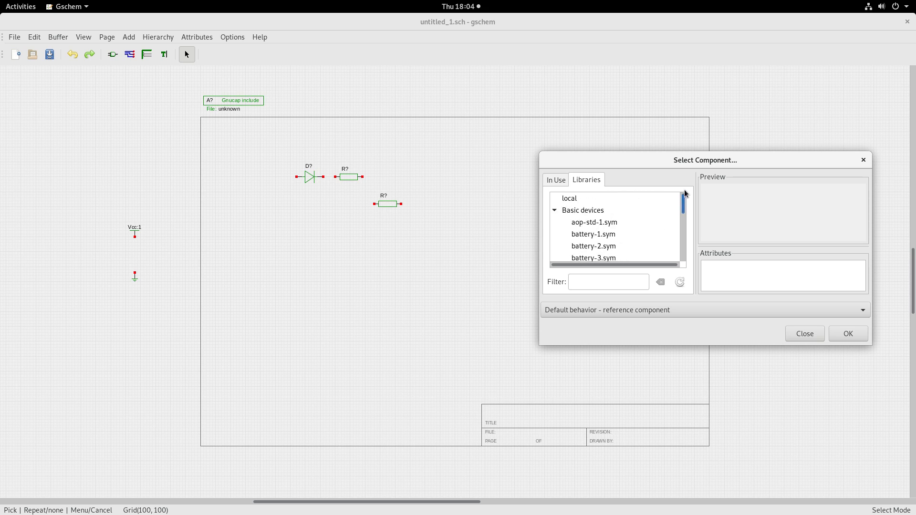
scroll(594, 228, "down", 12)
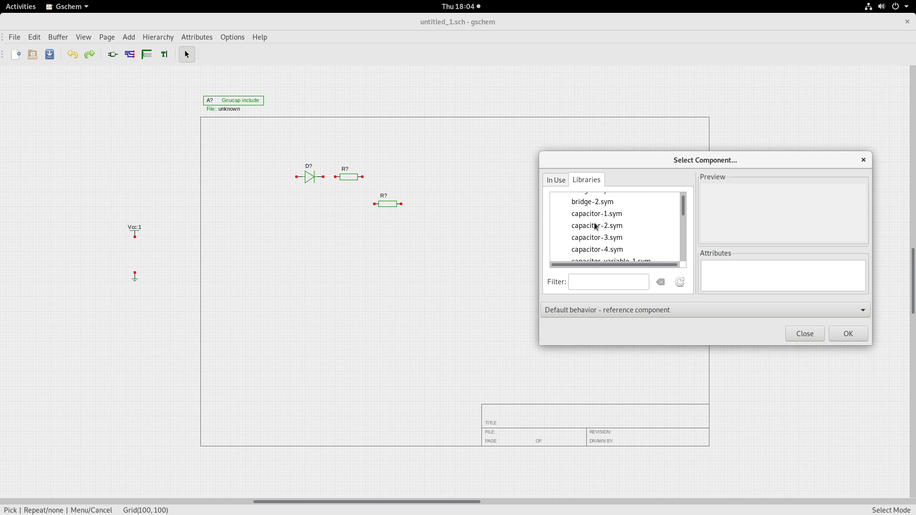
scroll(596, 224, "down", 3)
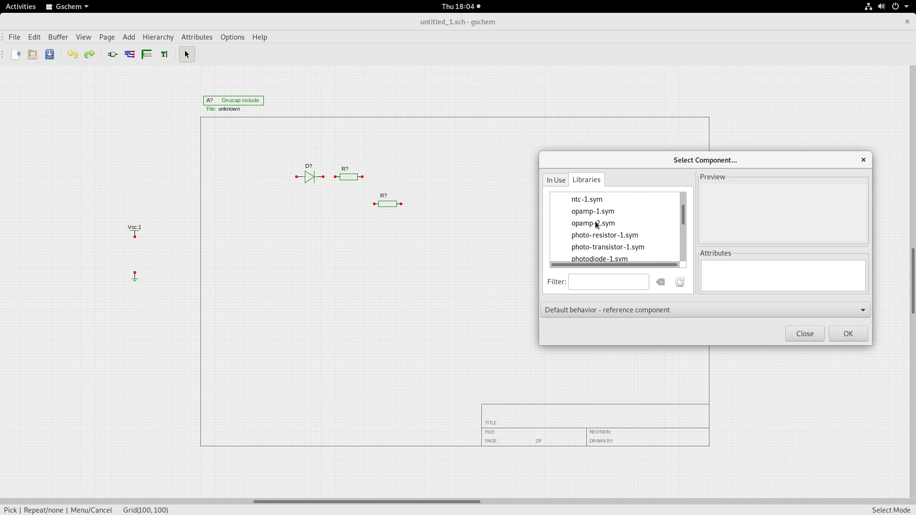
scroll(596, 225, "down", 4)
scroll(596, 224, "down", 8)
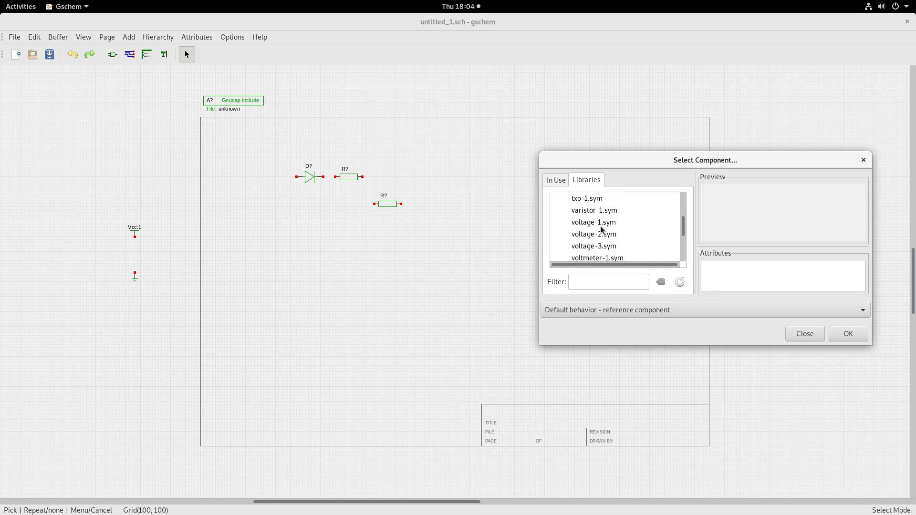
left_click(599, 214)
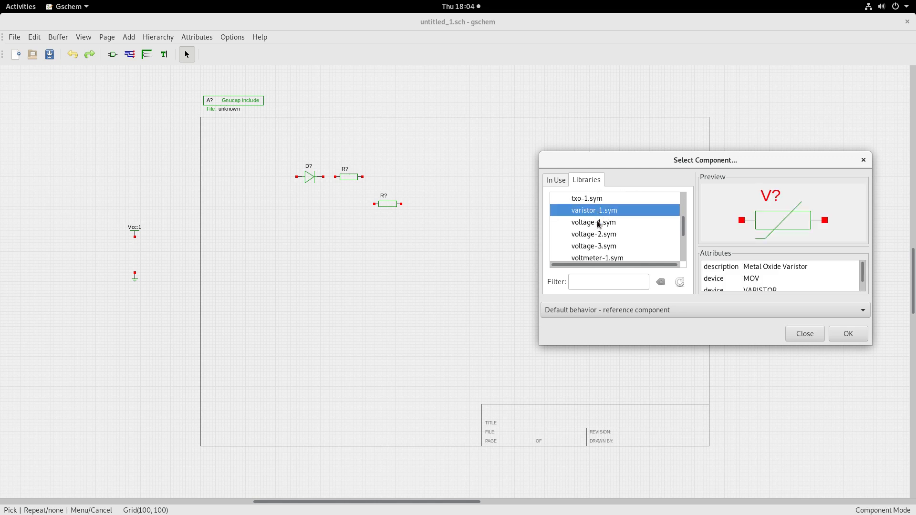
left_click(598, 222)
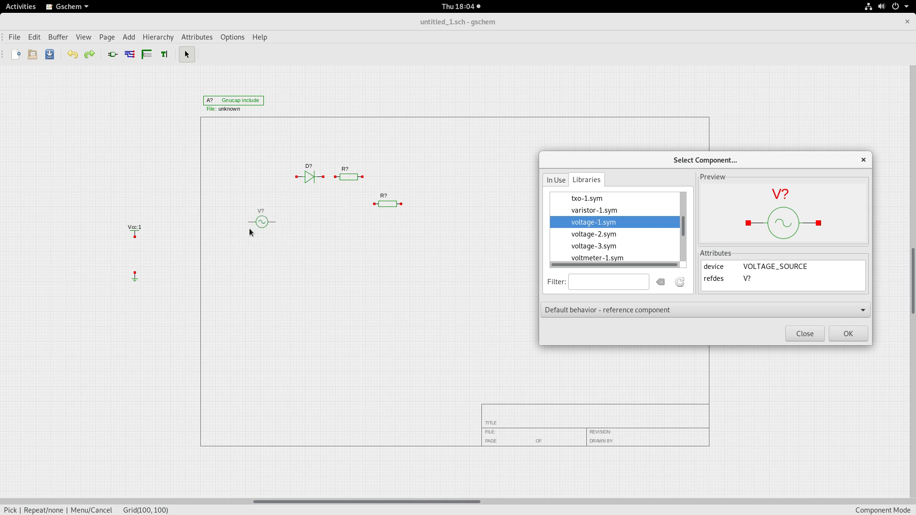
left_click(251, 228)
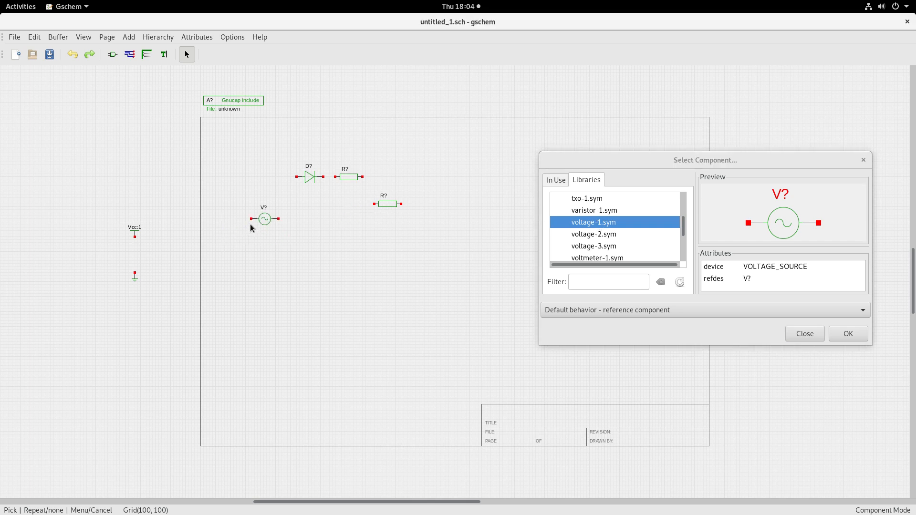
right_click(313, 284)
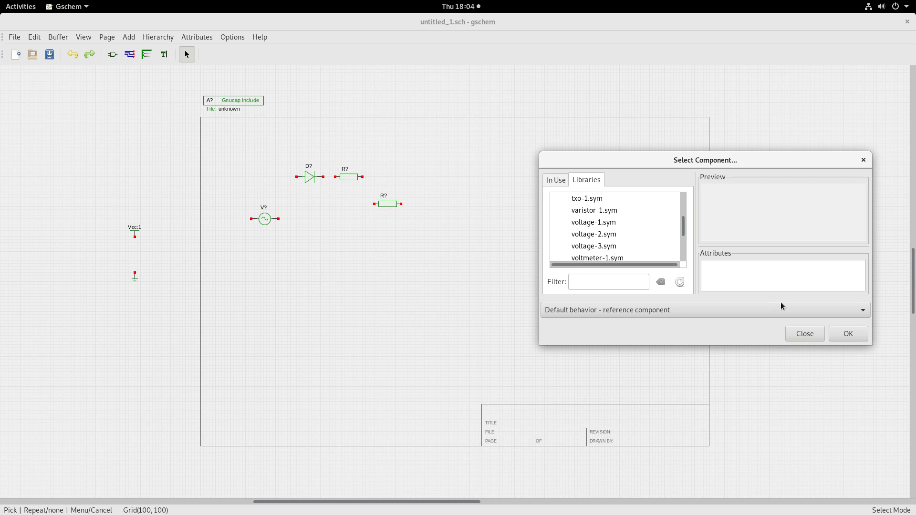
left_click(804, 334)
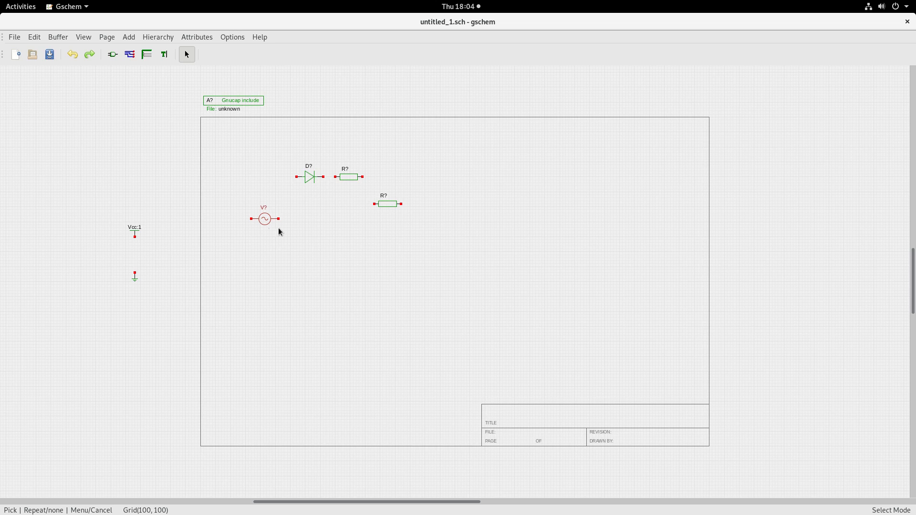
Rotate the voltage source and the lower resistor to vertical and move them below the outer ends of the diode–resistor row
key("r")
left_click(388, 204)
key("e")
key("r")
left_click_drag(305, 264, 381, 209)
left_click(270, 242)
left_click_drag(269, 242, 276, 206)
left_click(294, 253)
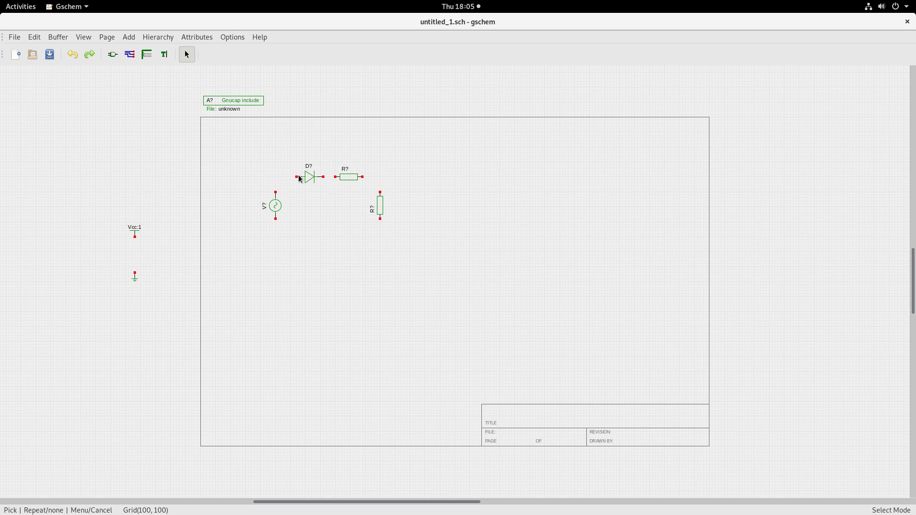
Draw nets from the voltage source's upper pin to the diode, from the diode to the horizontal resistor, and on to the vertical resistor
scroll(321, 200, "up", 1)
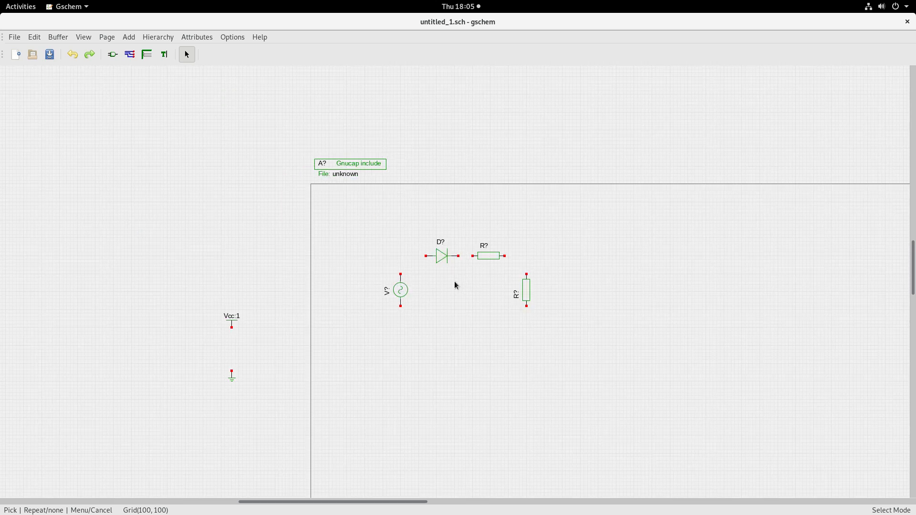
scroll(455, 286, "up", 4)
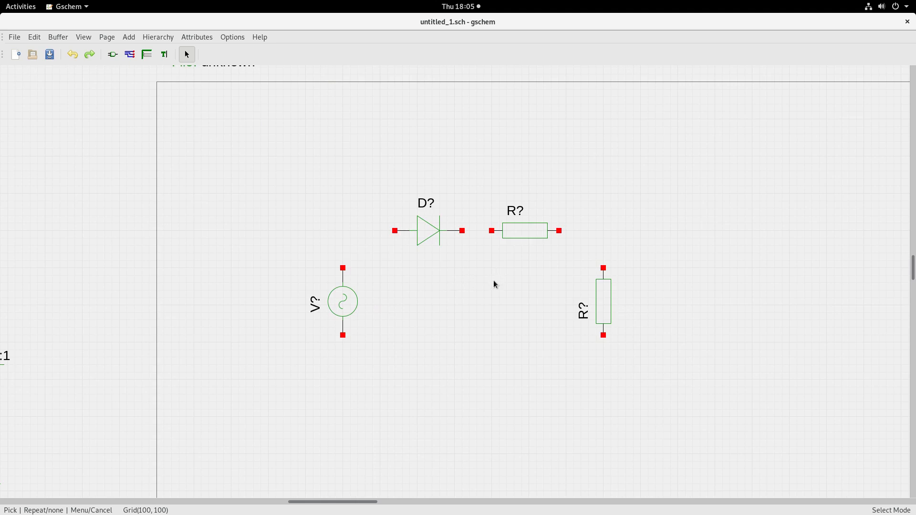
scroll(493, 280, "down", 2)
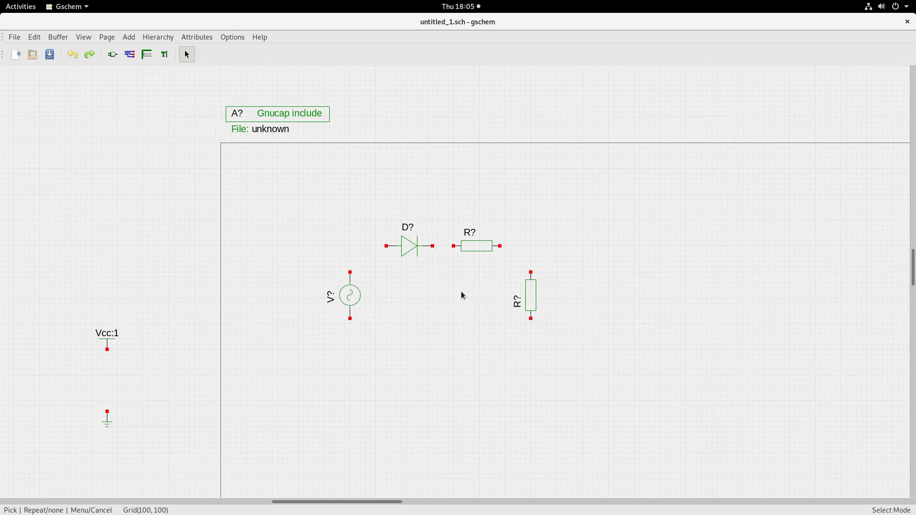
scroll(461, 291, "up", 1)
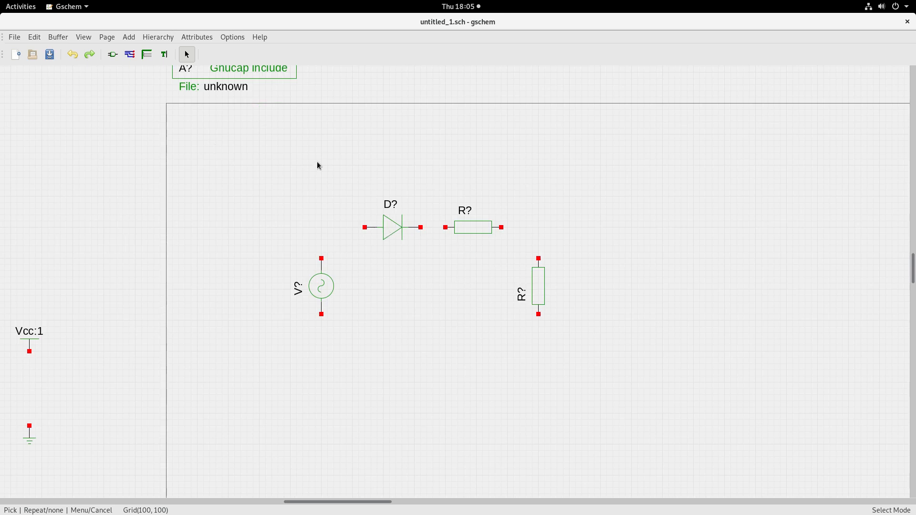
left_click(130, 56)
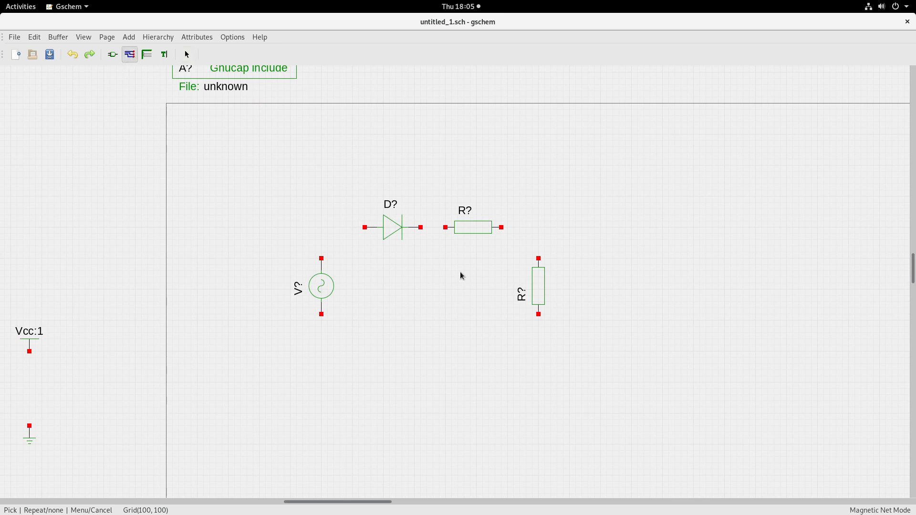
left_click(321, 258)
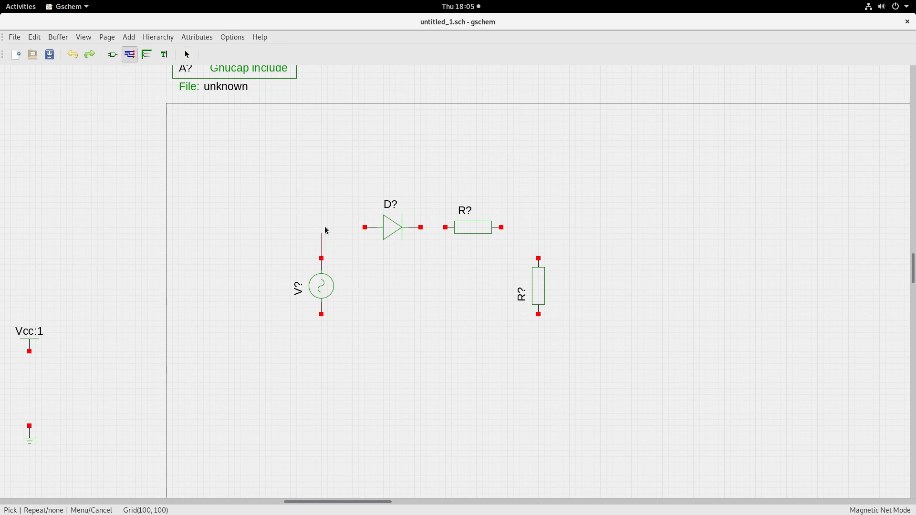
left_click(366, 228)
left_click(445, 227)
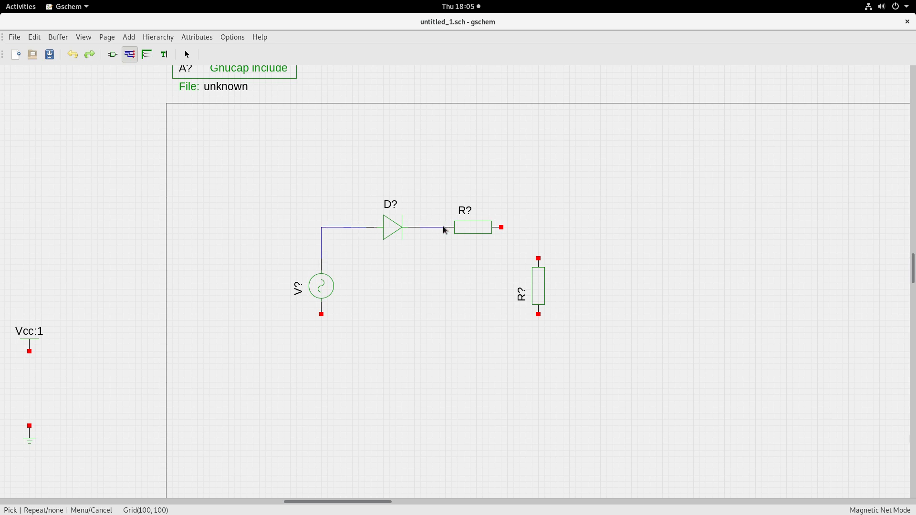
left_click(501, 227)
left_click(539, 260)
Draw the return net from the voltage source's lower pin to the vertical resistor's lower pin, closing the loop, and leave net drawing
left_click(321, 314)
left_click(538, 339)
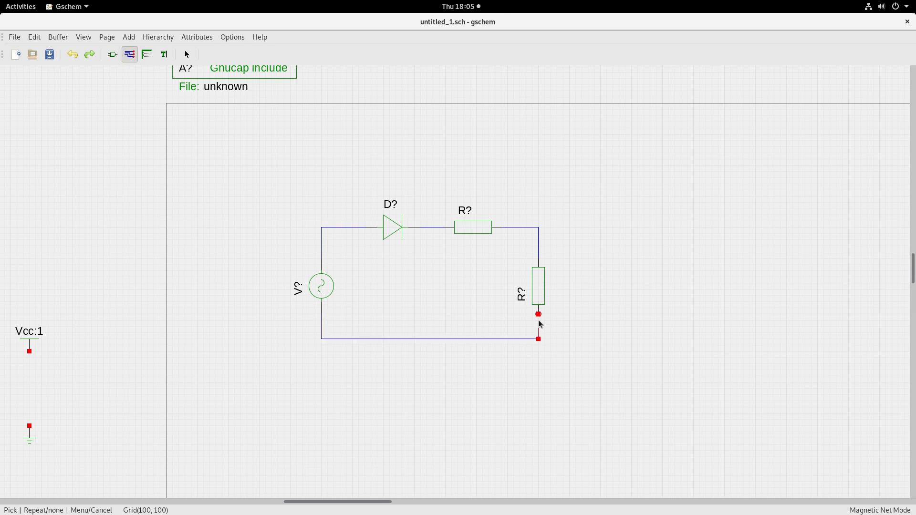
left_click(538, 312)
left_click(186, 54)
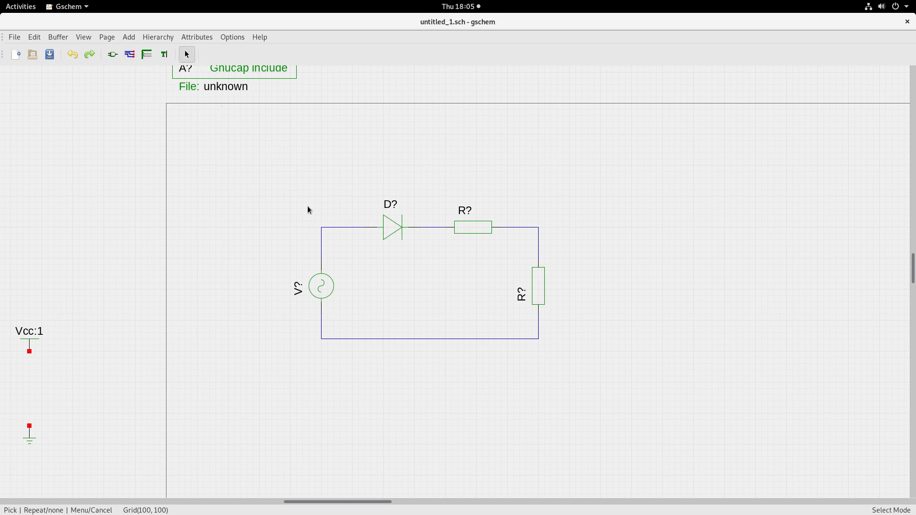
Set the voltage source's refdes to V1
double_click(291, 290)
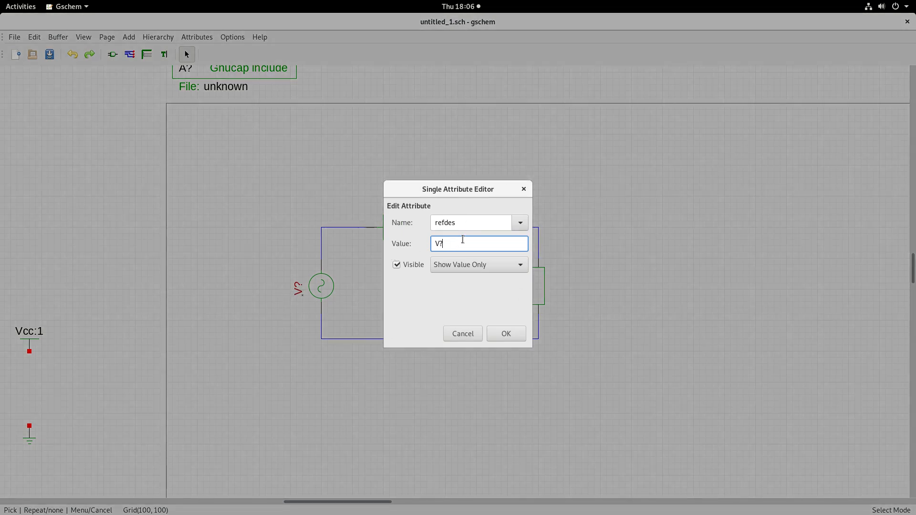
key("BackSpace")
type("1")
key("Return")
Set the diode's refdes to D1
left_click(389, 204)
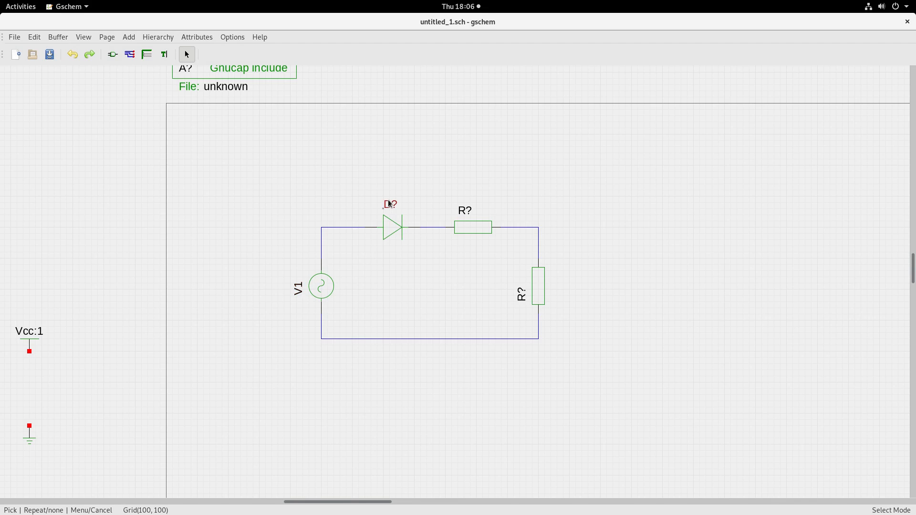
double_click(389, 204)
left_click(452, 243)
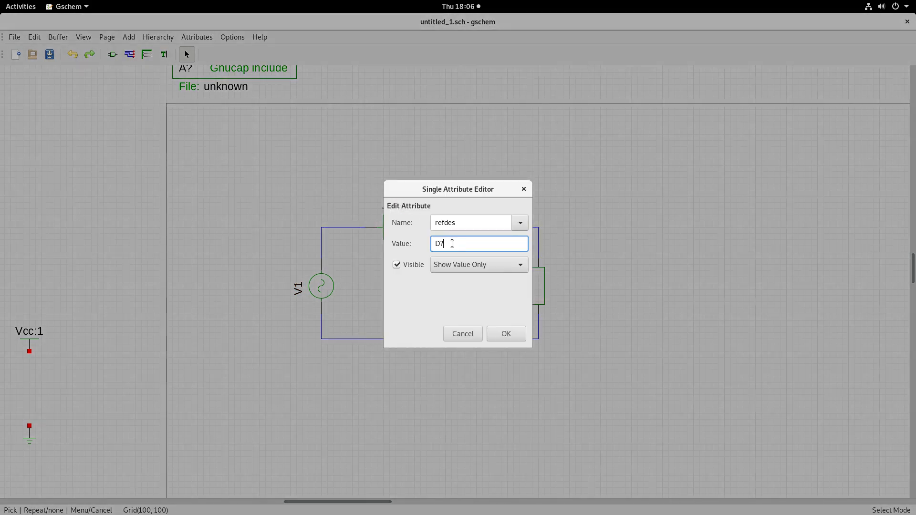
key("BackSpace")
type("1")
key("Return")
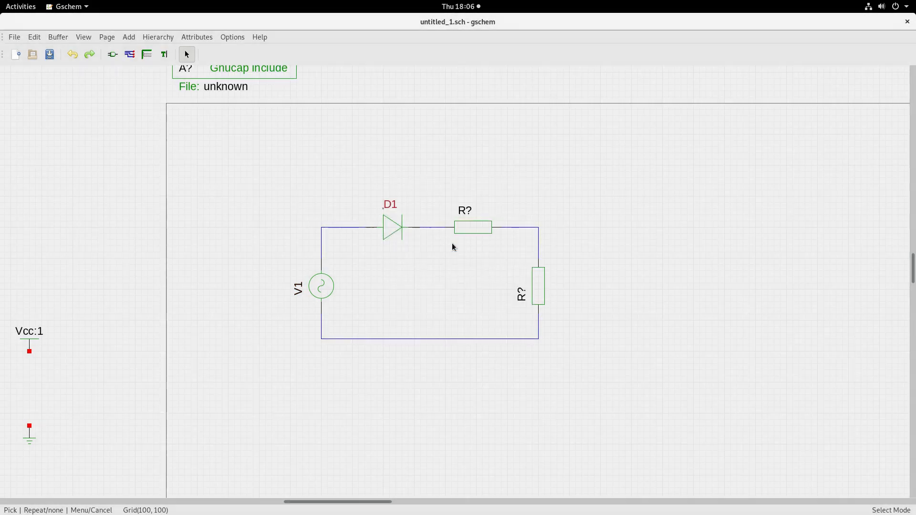
Set the horizontal resistor's refdes to R1
left_click(465, 211)
double_click(470, 214)
left_click(469, 243)
key("BackSpace")
type("1")
key("Return")
Set the vertical resistor's refdes to R2
left_click(514, 300)
double_click(516, 299)
left_click(459, 242)
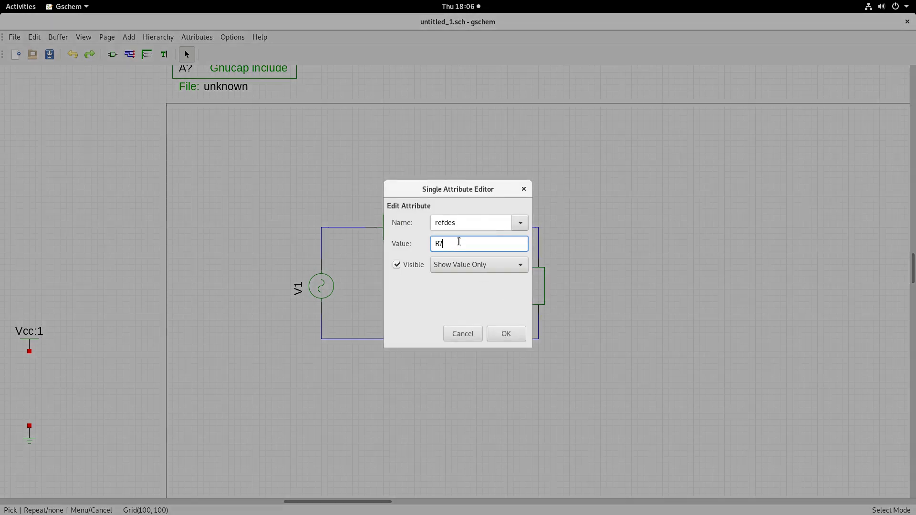
key("BackSpace")
type("2")
key("Return")
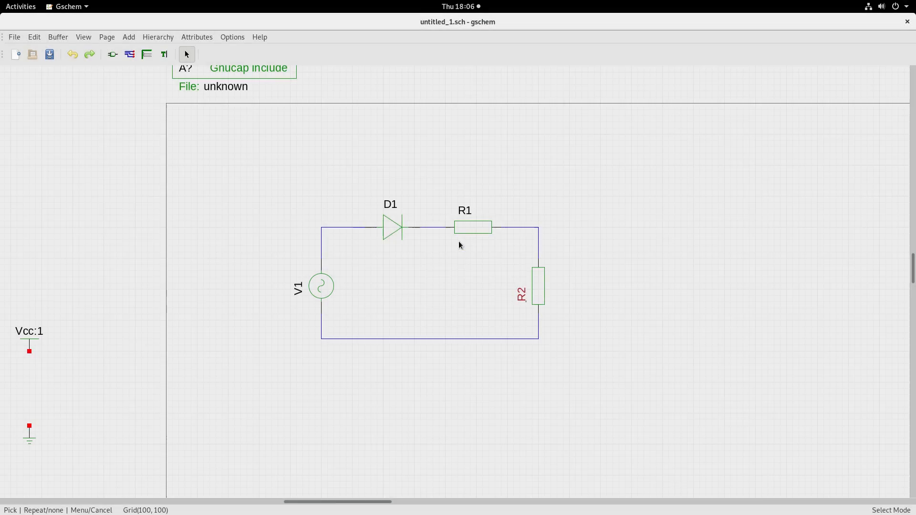
Turn the R2 and V1 labels horizontal on the outer sides of their symbols, and attach the ground symbol to the middle of the bottom net
left_click(518, 299)
left_click_drag(518, 293, 550, 278)
left_click(597, 316)
left_click(298, 292)
left_click_drag(297, 296, 296, 289)
mouse_move(29, 440)
left_mouse_down()
mouse_move(149, 433)
mouse_move(439, 389)
mouse_move(434, 351)
left_mouse_up()
Add a value attribute of 10 to resistor R1, displayed as Show Value only, and close the attribute editor
double_click(464, 229)
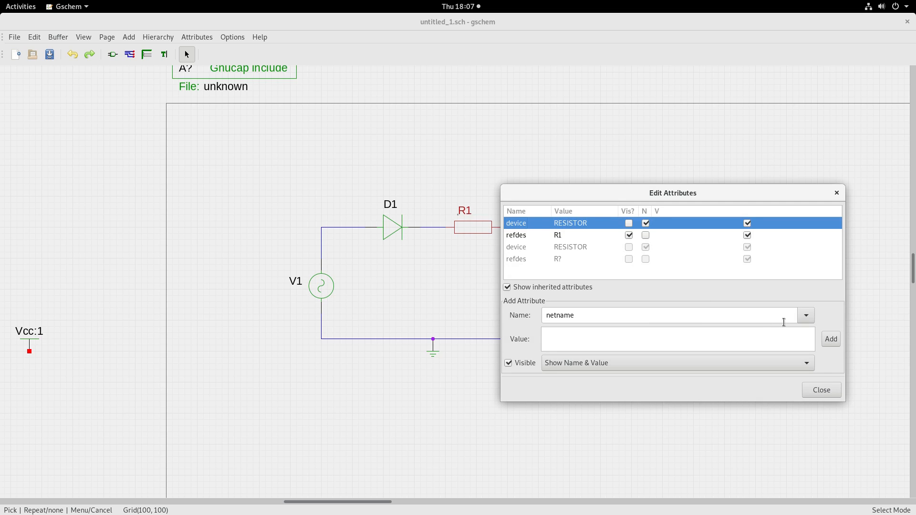
left_click(806, 316)
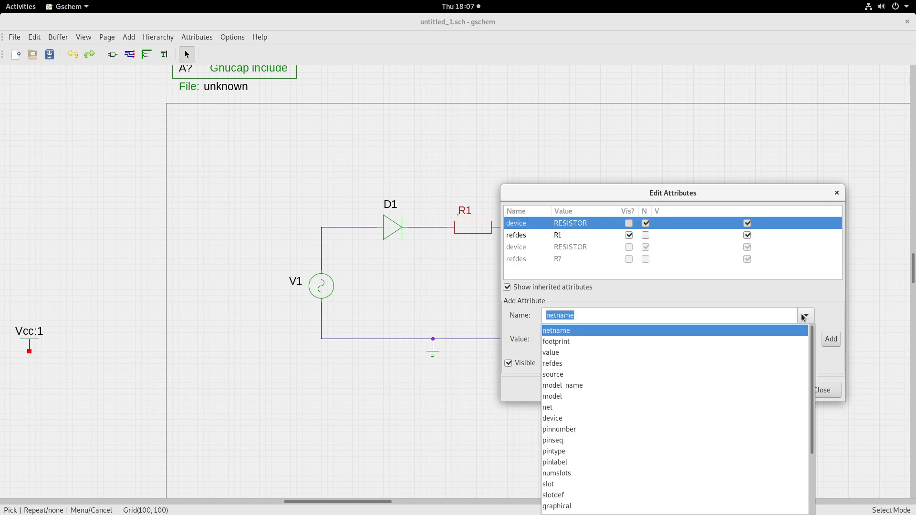
left_click(555, 354)
left_click(554, 333)
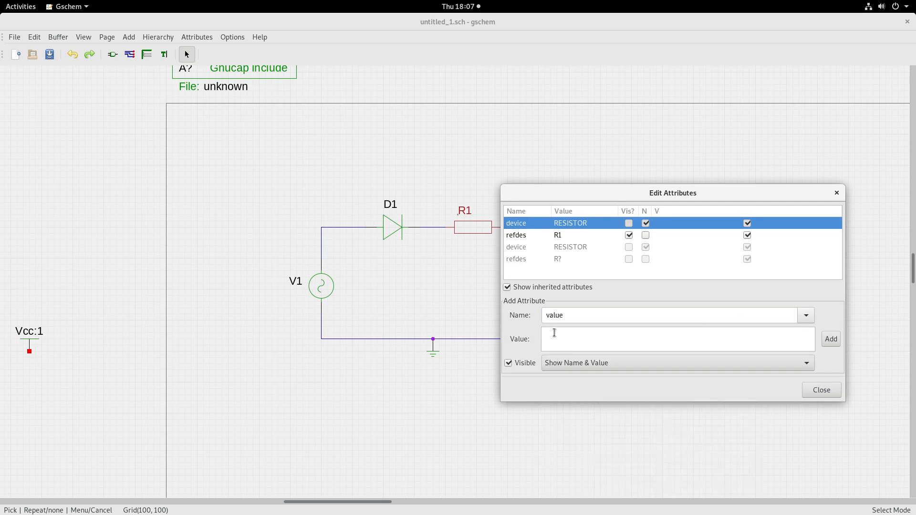
type("10")
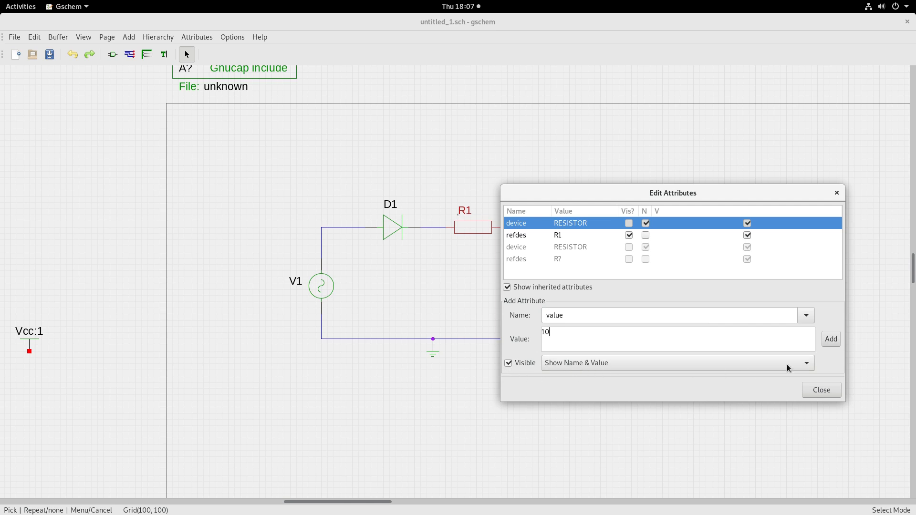
left_click(806, 366)
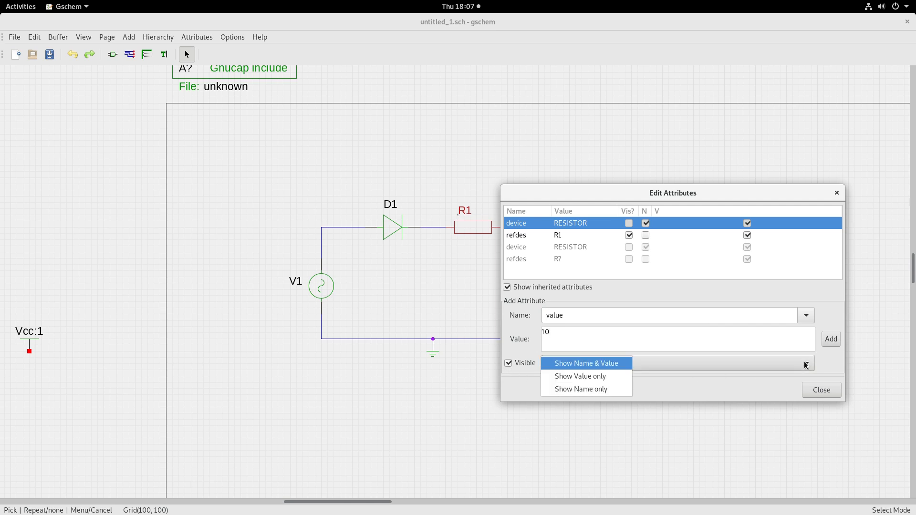
left_click(594, 378)
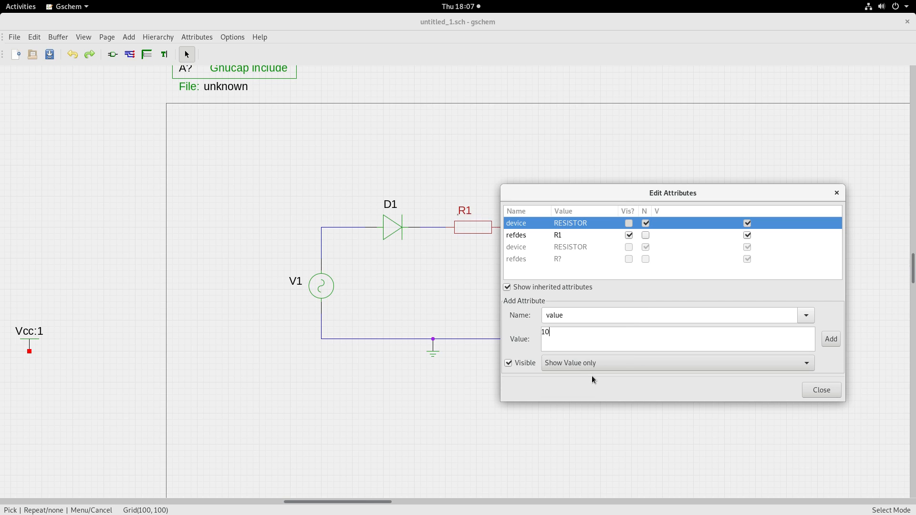
left_click(830, 339)
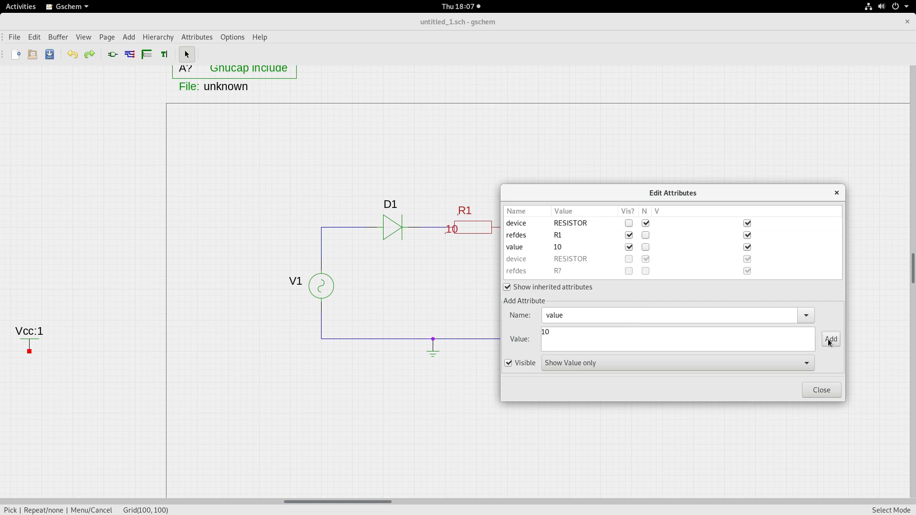
left_click(822, 390)
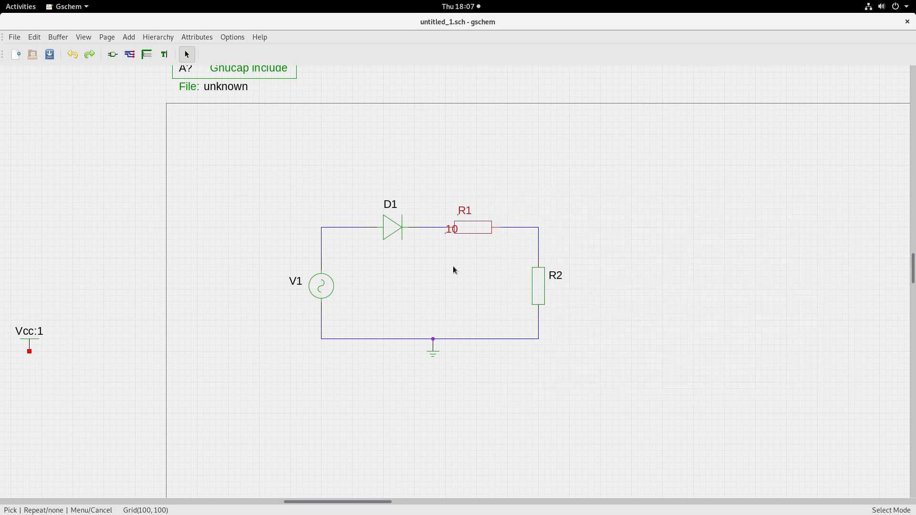
Move the 10 value label above resistor R1, just to the right of its refdes
left_click(443, 252)
left_click(446, 233)
left_click(559, 202)
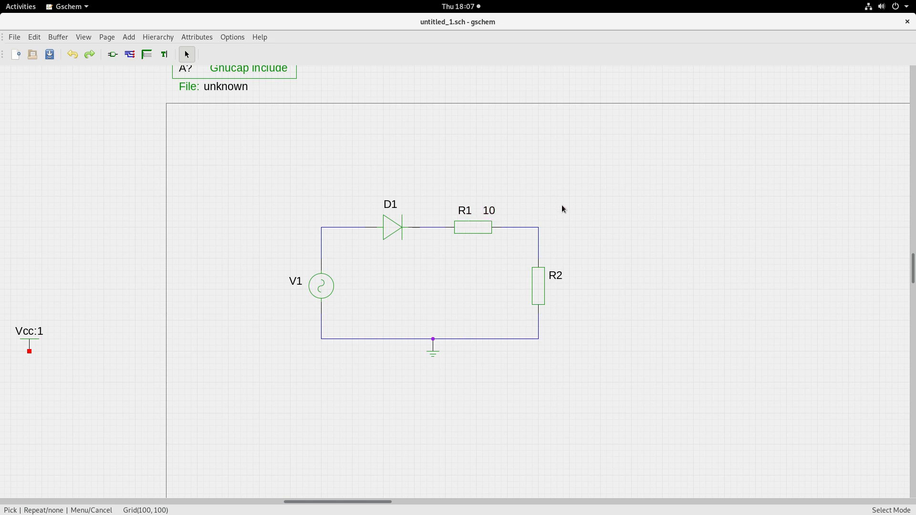
Add a value attribute of 10 to resistor R2, displayed as Show Value only, and close the attribute editor
double_click(539, 288)
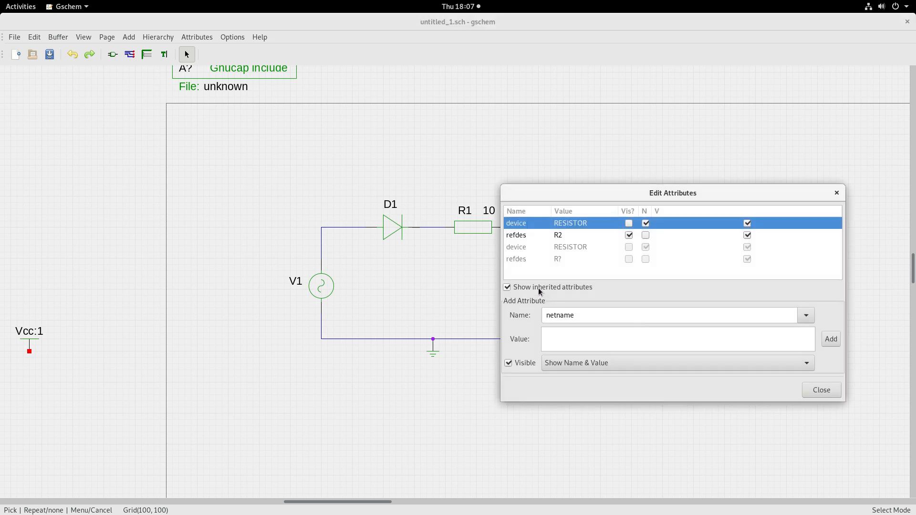
left_click(805, 316)
left_click(554, 353)
left_click(554, 334)
type("10")
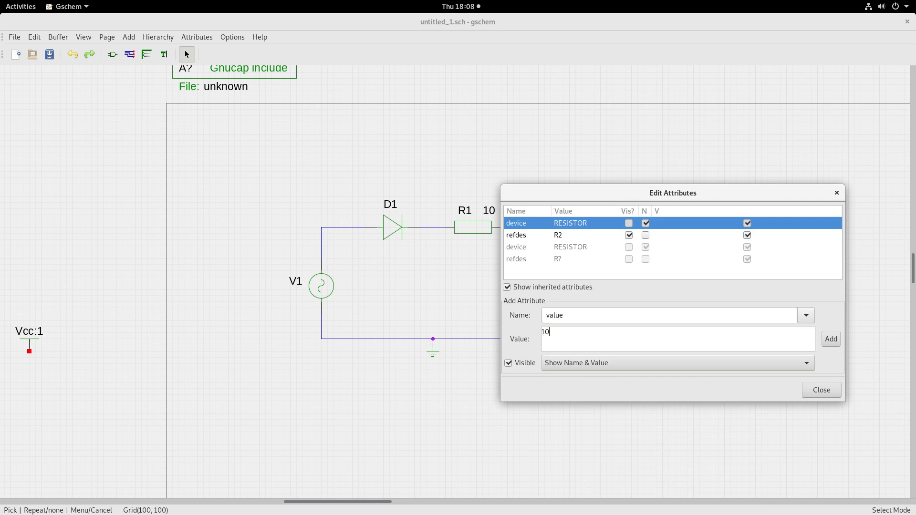
left_click(560, 363)
left_click(563, 375)
left_click(830, 337)
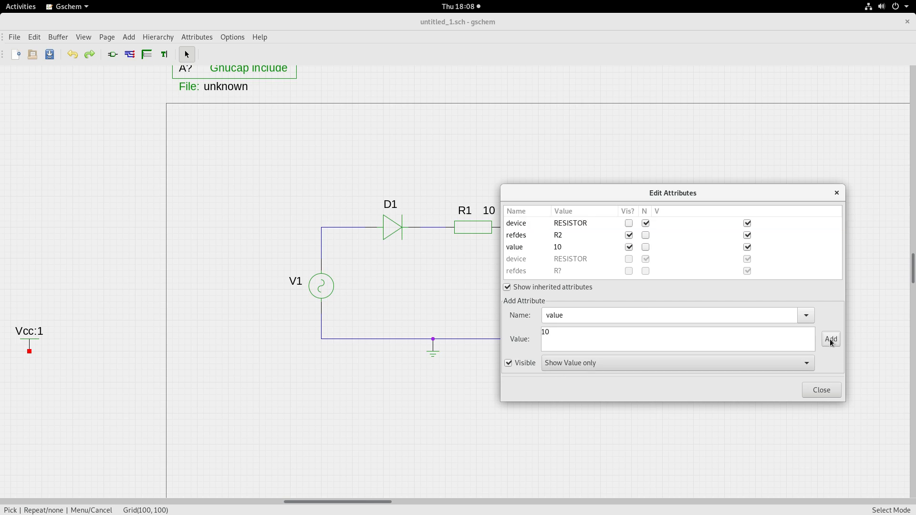
left_click(817, 390)
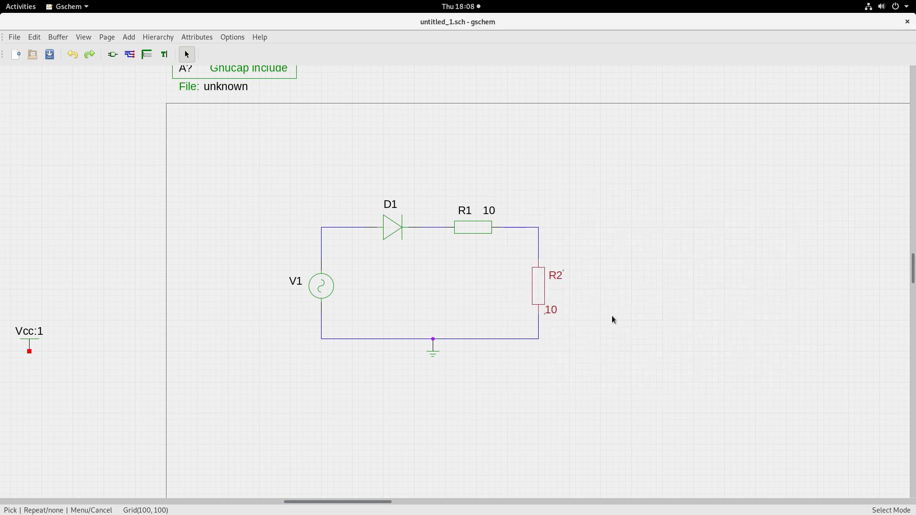
Move R2's 10 value label slightly up so it sits beside the resistor, below its refdes
left_click(551, 310)
left_click_drag(551, 310, 558, 298)
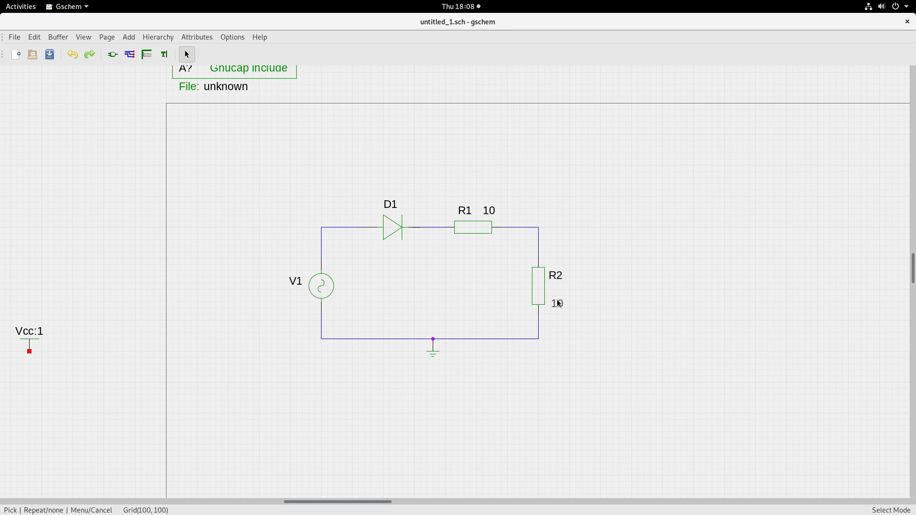
left_click(601, 285)
Add a value attribute of sin(0 325 50 0 0) to voltage source V1, displayed as Show Value only, and close the attribute editor
left_click(319, 289)
double_click(314, 292)
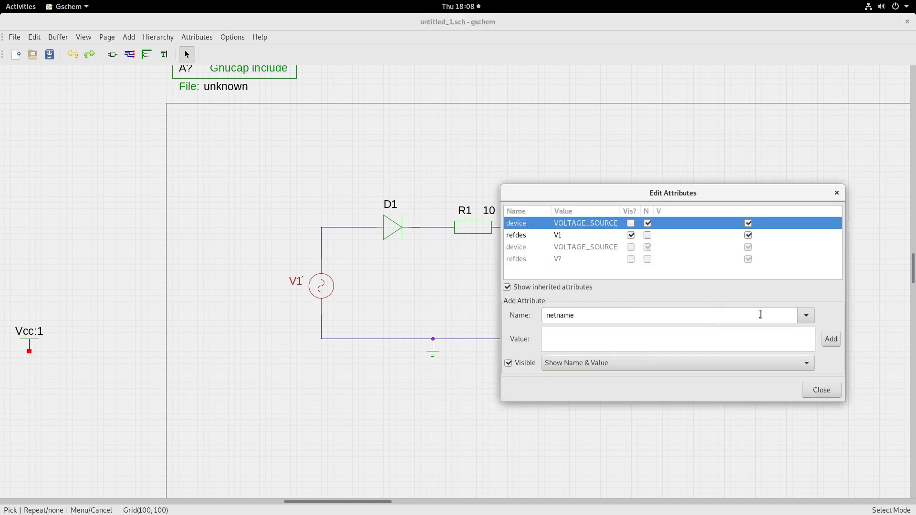
left_click(806, 316)
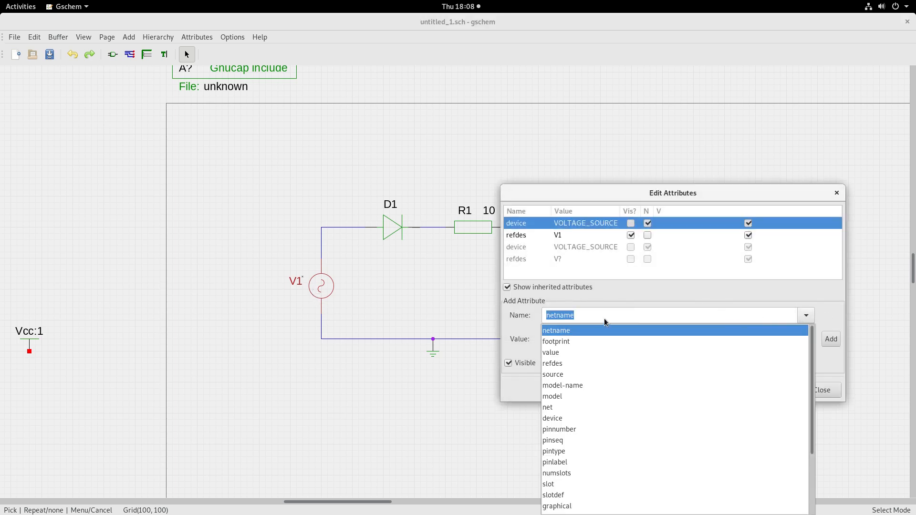
left_click(551, 352)
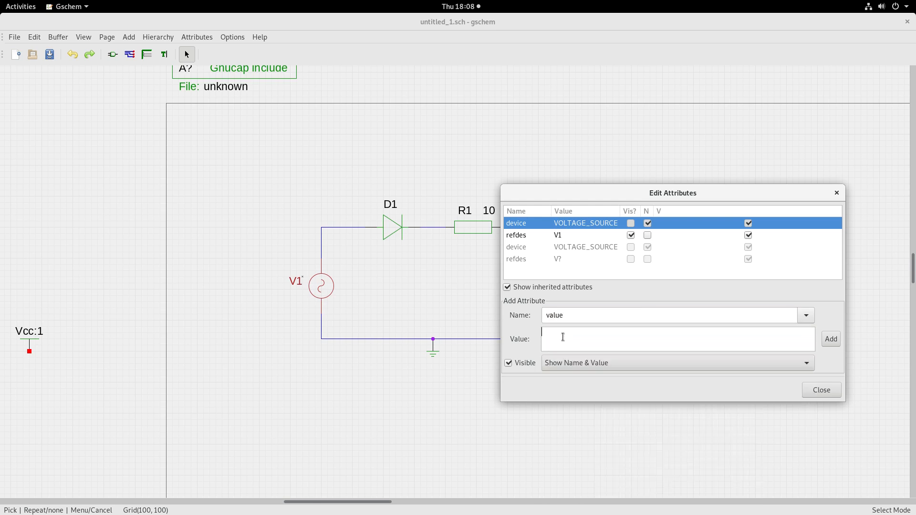
type("sin(0 325 50 0 0)")
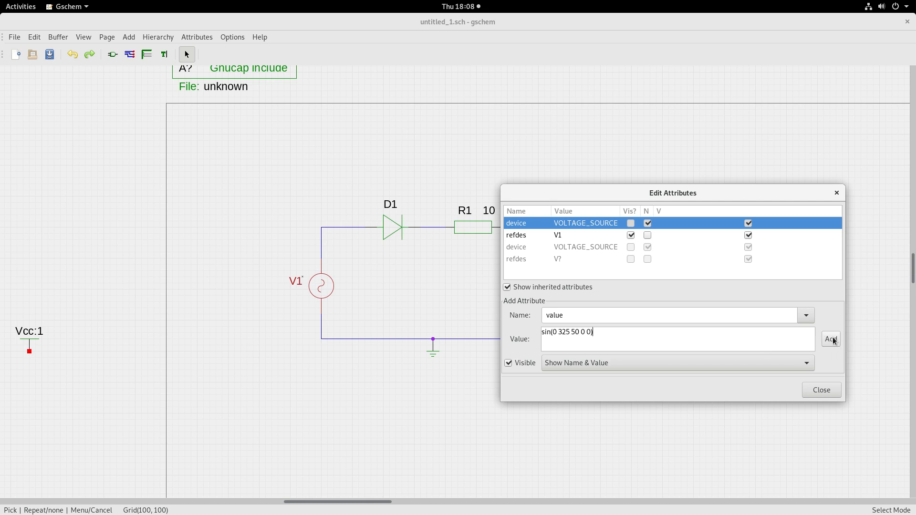
left_click(807, 364)
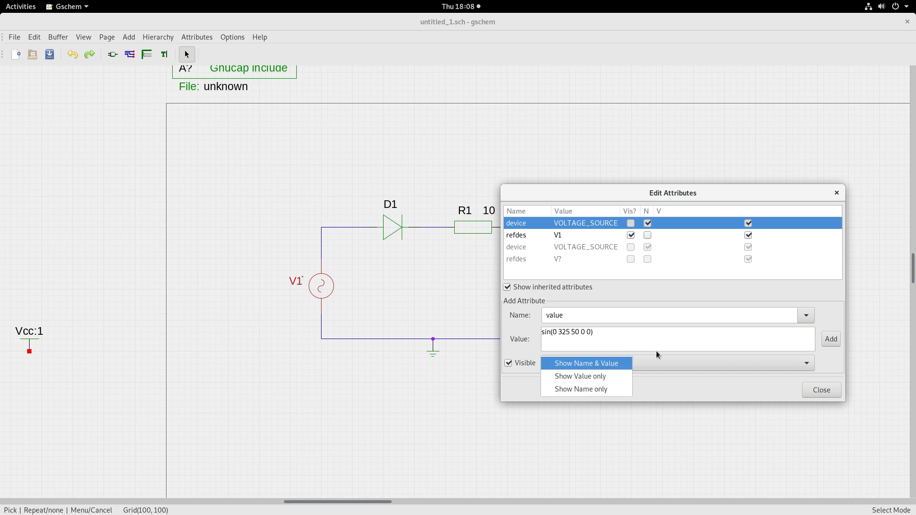
left_click(618, 375)
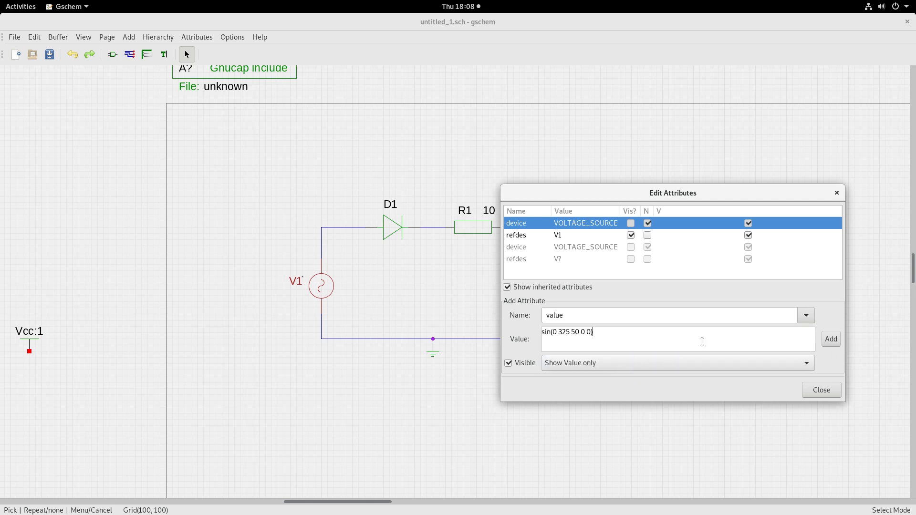
left_click(830, 339)
left_click(822, 389)
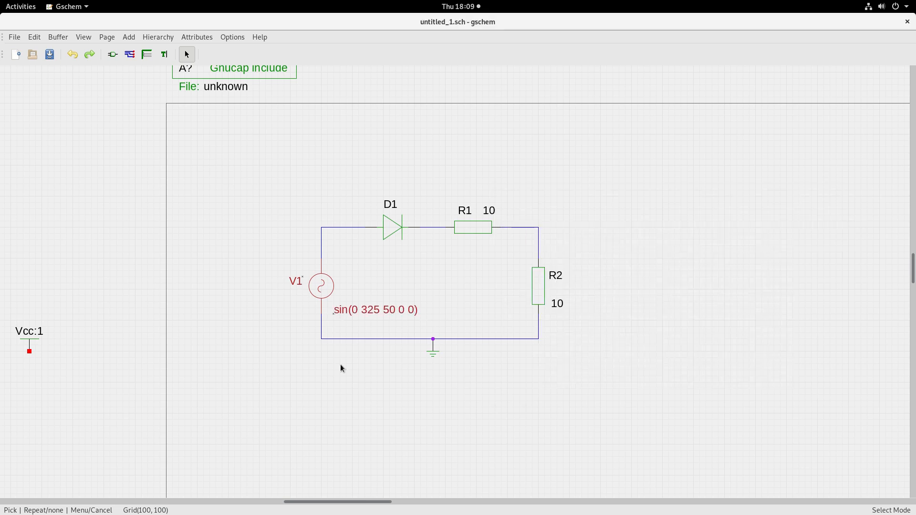
Move the sin(0 325 50 0 0) label outside the circuit loop, below the V1 refdes
left_click(358, 309)
left_click_drag(358, 309, 251, 311)
left_click(253, 351)
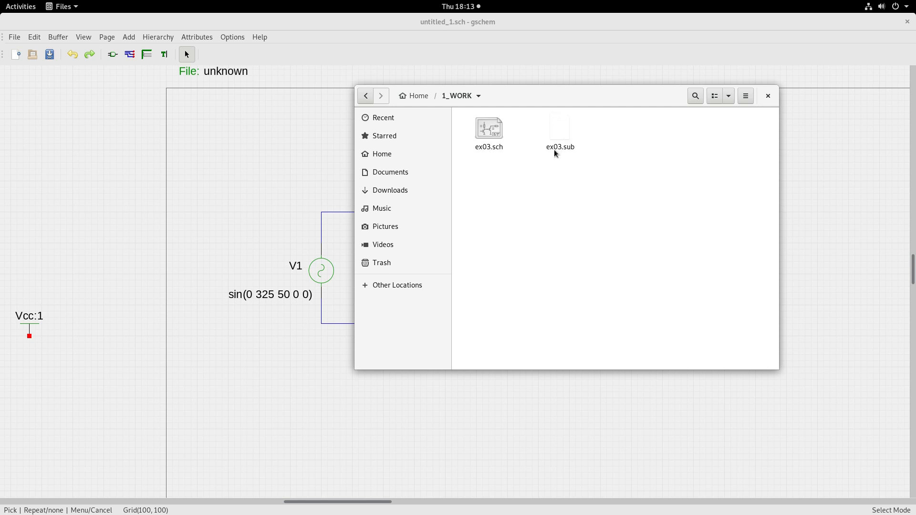
Open ex03.sub and append the diode_power subcircuit (nodes 101 102) with DX, Rsh 10000.0, Csh 0.01uF and model def_power_diode D(RS=0.01, CJO=100pF), then highlight its name
double_click(561, 132)
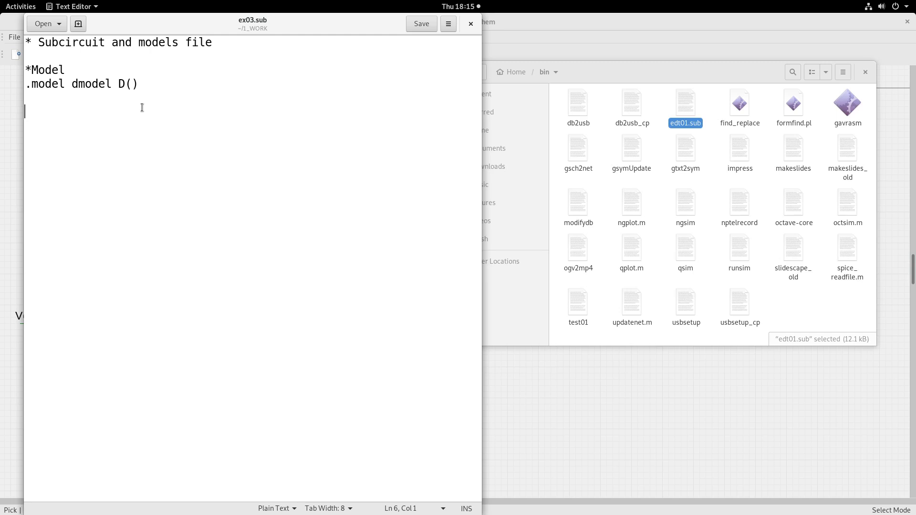
type(".SUBCKT diode_power 101 102 DX    101 102   def_power_diode Rsh   102 103   10000.0 Csh   103 101   0.01uF .model  def_power_diode  D(RS=0.01, CJO=100pF) .ENDS")
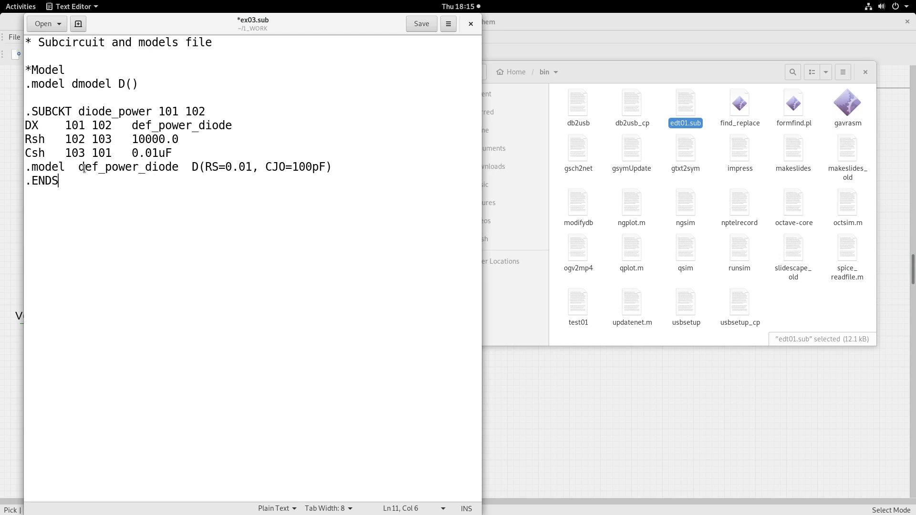
left_click_drag(138, 112, 144, 111)
left_click_drag(79, 112, 152, 111)
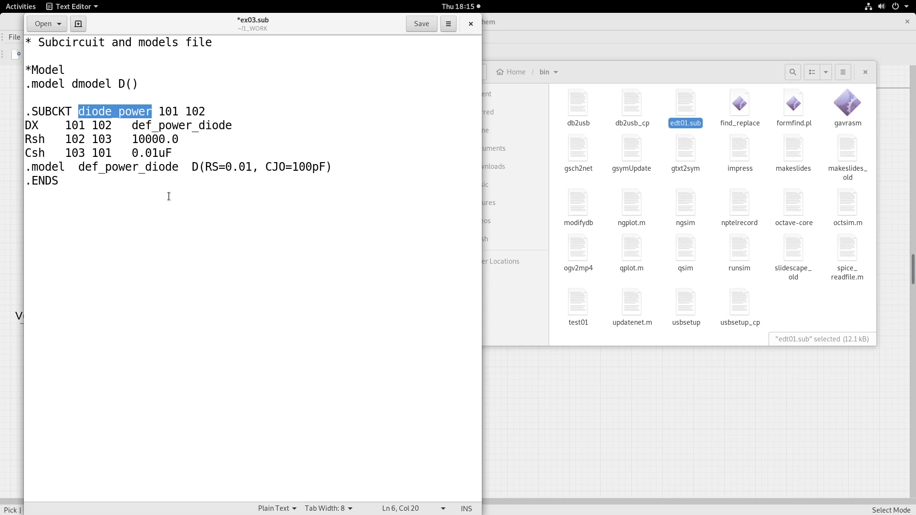
Switch back to gschem and add a value attribute of diode_power to diode D1 with Visible off, then close the attribute editor
left_click(555, 396)
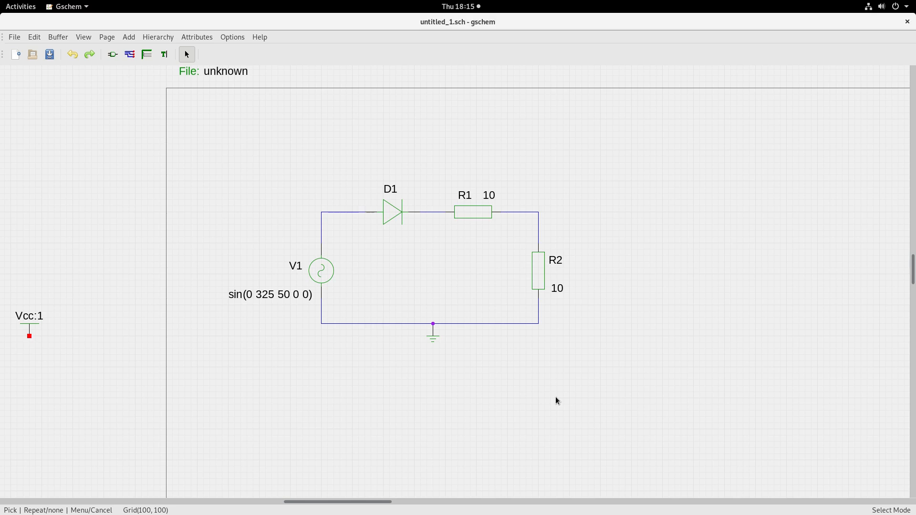
left_click(392, 212)
double_click(392, 213)
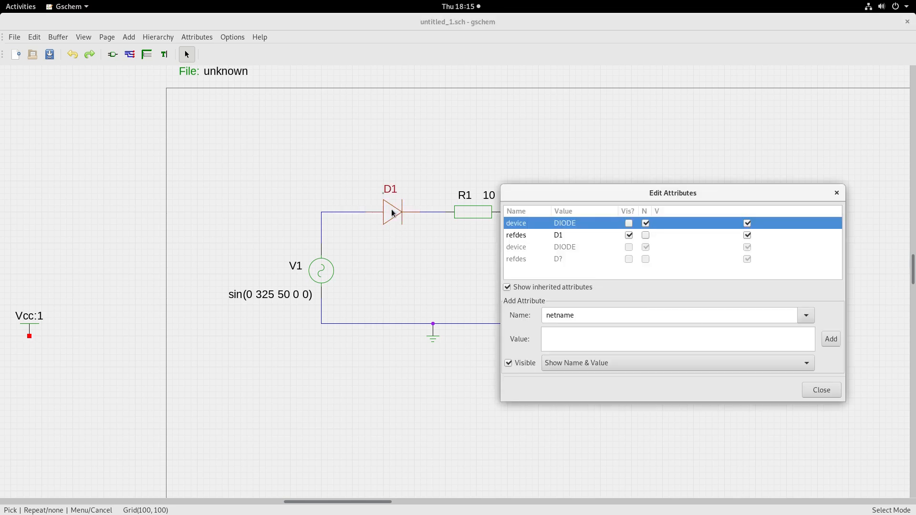
left_click(805, 316)
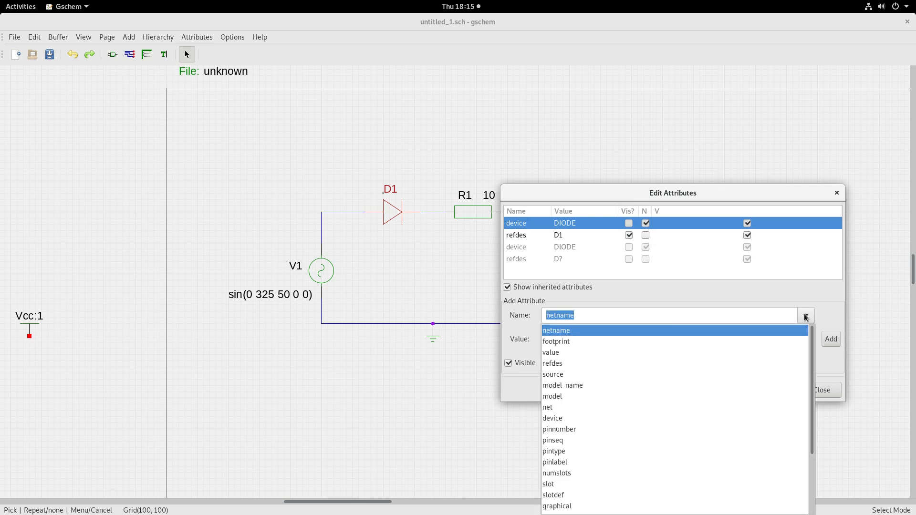
left_click(557, 354)
left_click(559, 336)
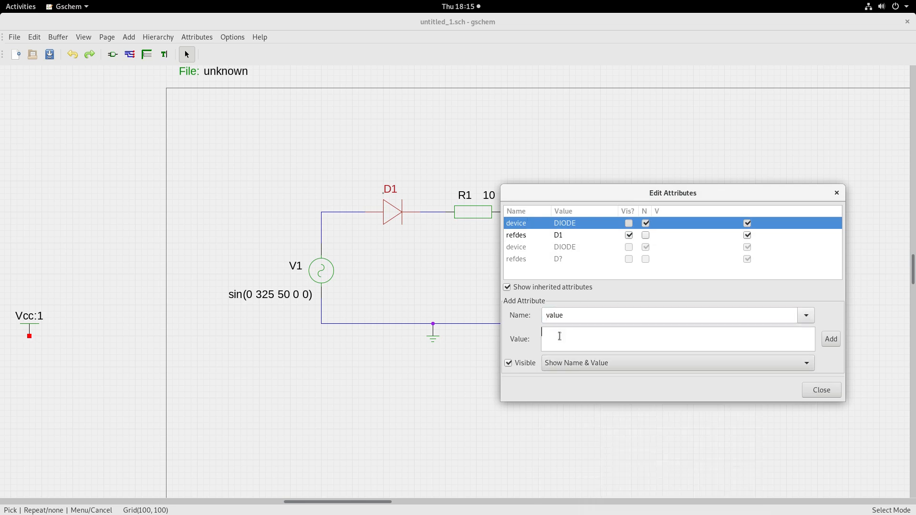
type("diode_power")
left_click(713, 362)
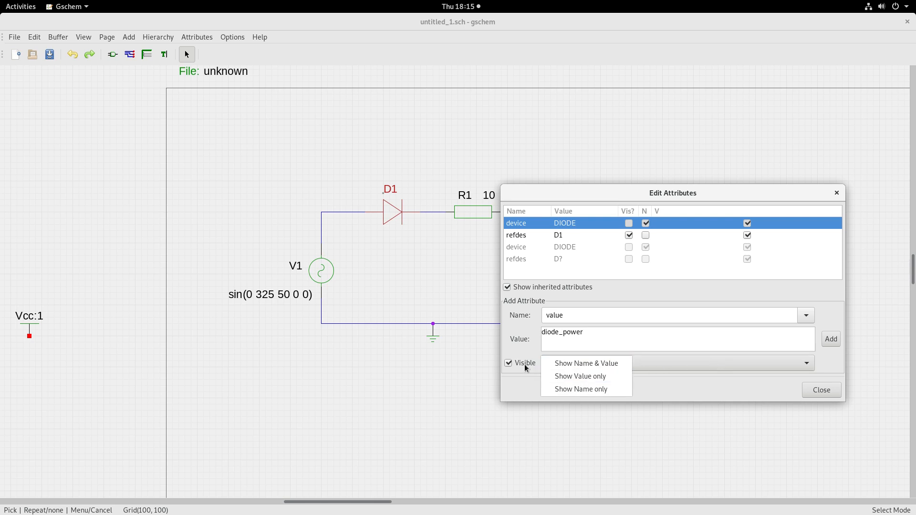
left_click(512, 363)
left_click(509, 363)
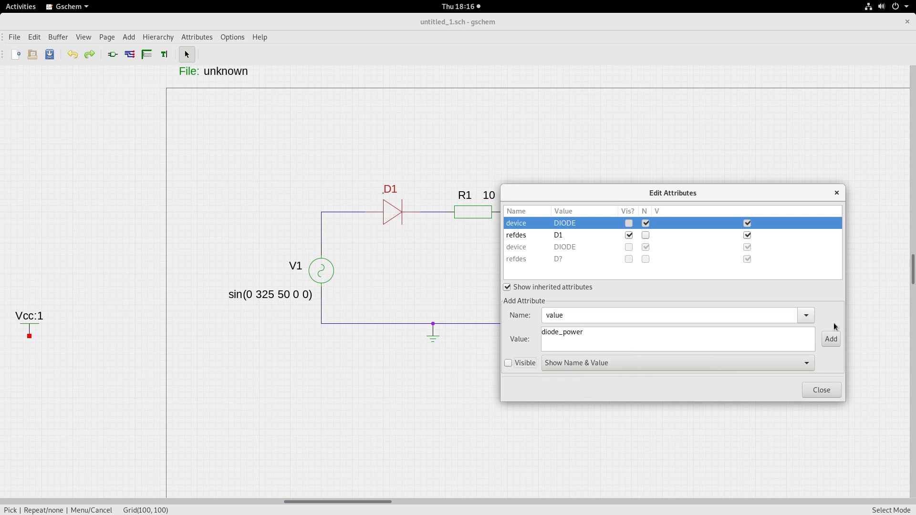
left_click(831, 339)
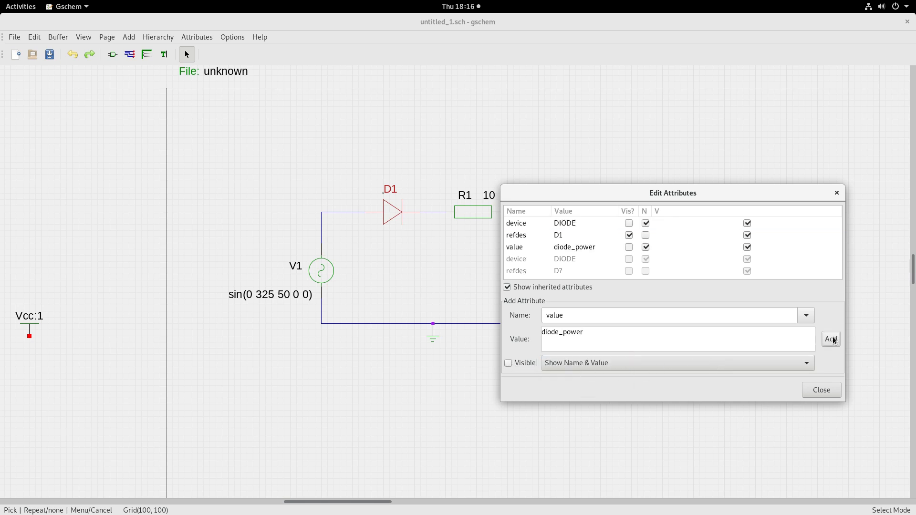
left_click(818, 390)
left_click(400, 158)
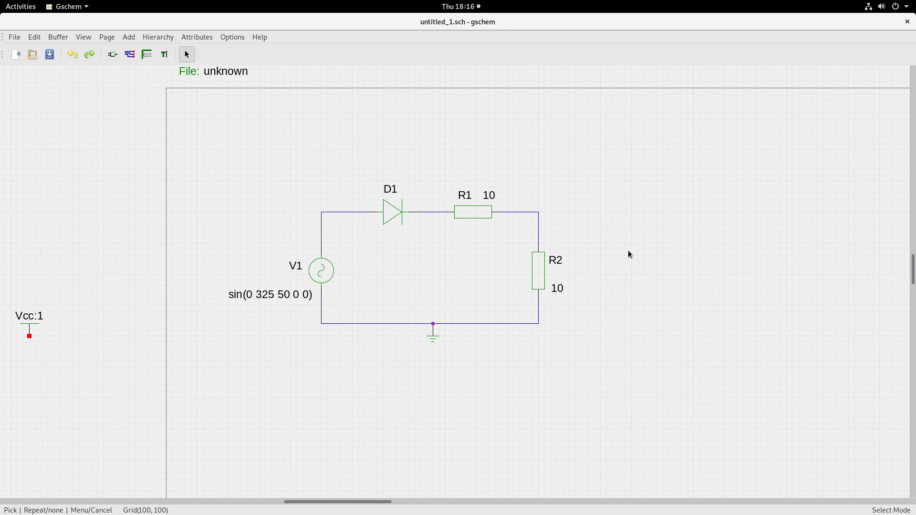
Delete the Gnucap include symbol above the drawing frame
left_click_drag(914, 261, 914, 252)
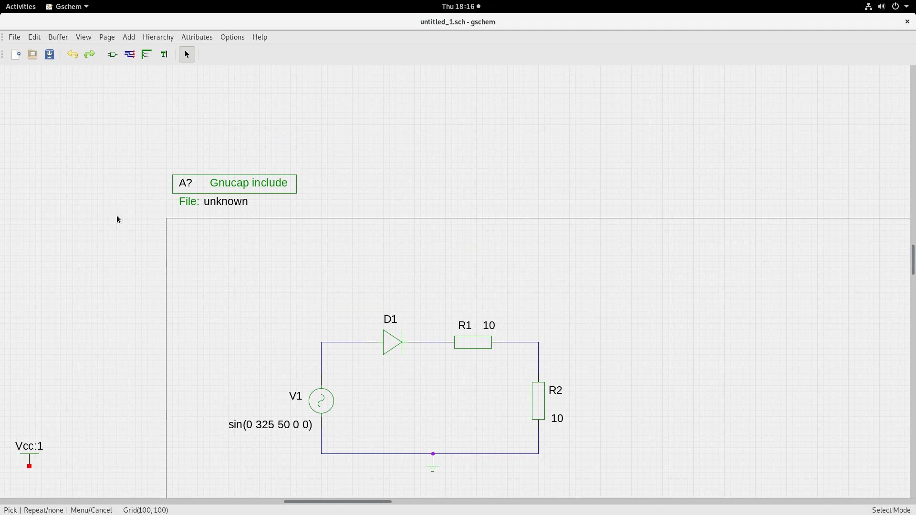
left_click(182, 185)
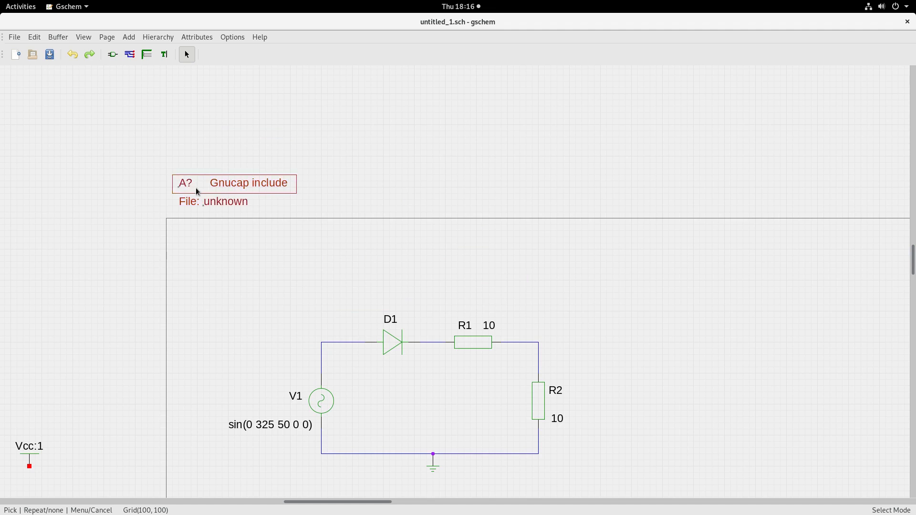
key("Delete")
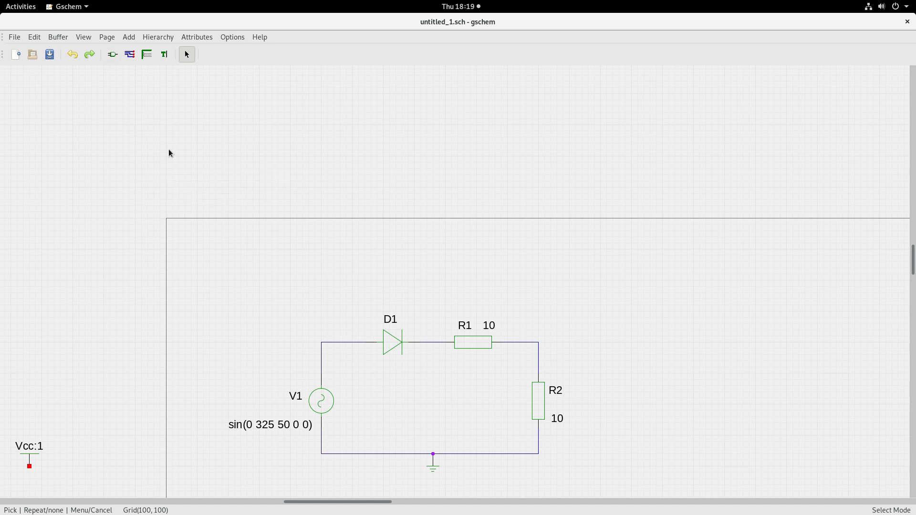
Place spice-include-1.sym from the SPICE simulation elements library just above the frame's upper-left corner, and close the component selector
left_click(112, 54)
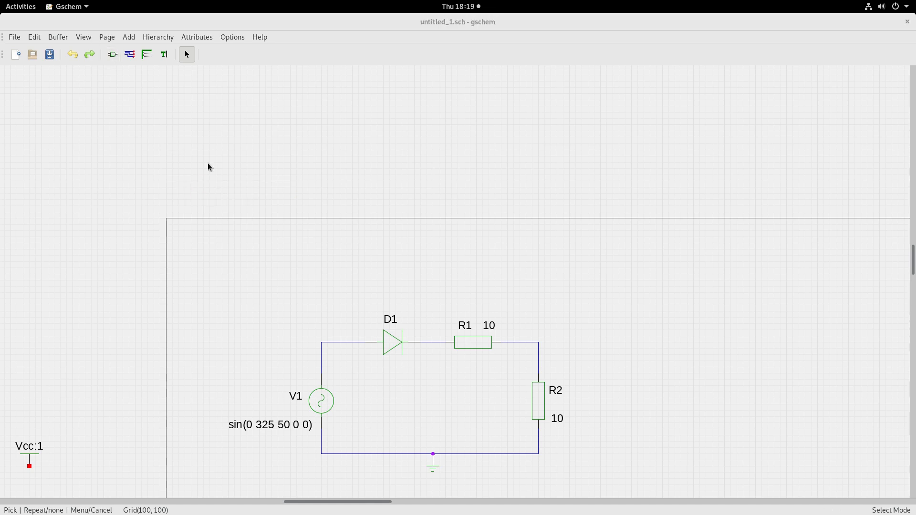
scroll(586, 247, "down", 2)
scroll(586, 247, "down", 4)
left_click(555, 255)
scroll(611, 254, "down", 2)
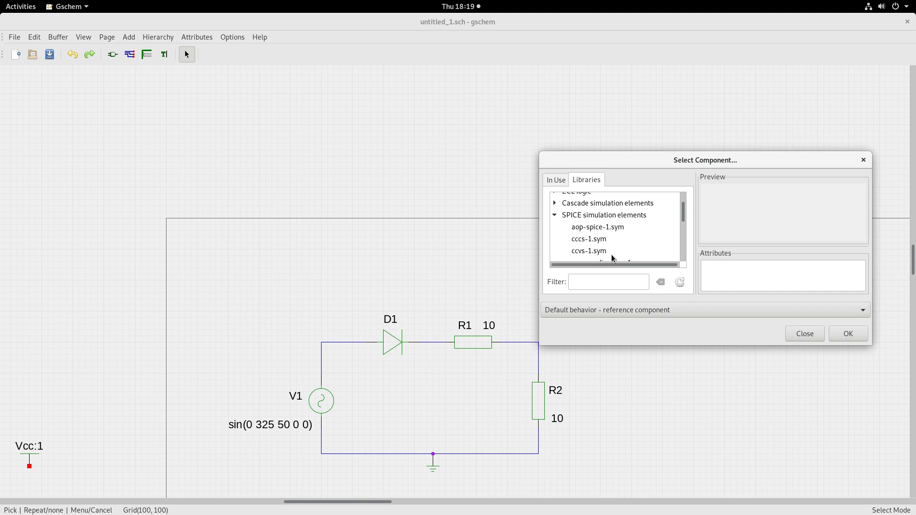
scroll(647, 219, "down", 8)
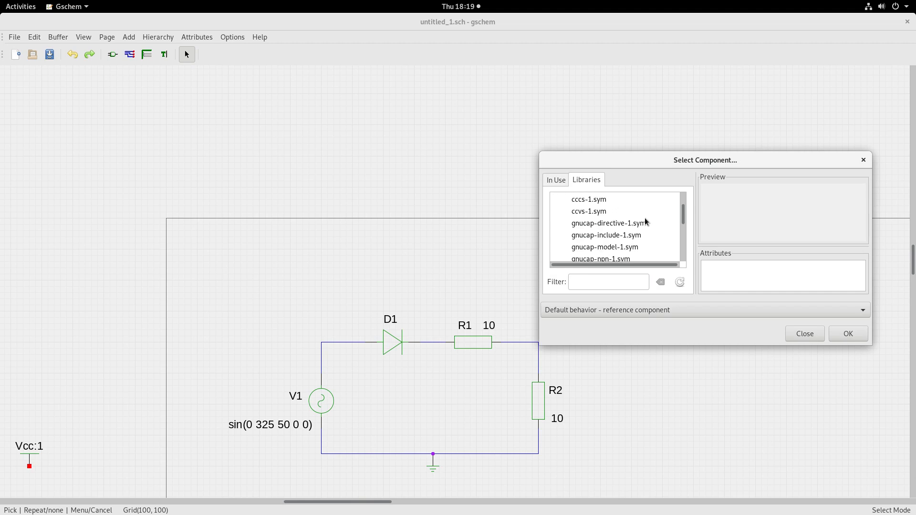
scroll(625, 227, "down", 2)
scroll(625, 227, "up", 1)
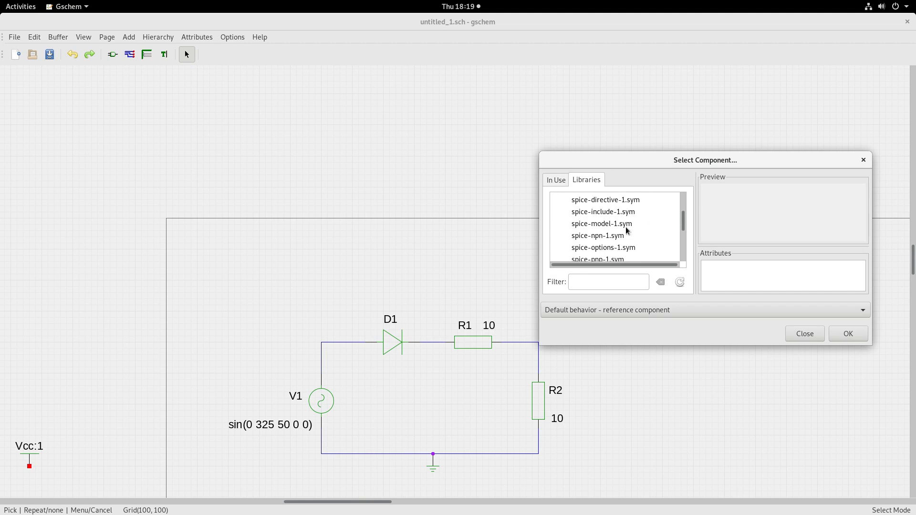
left_click(602, 213)
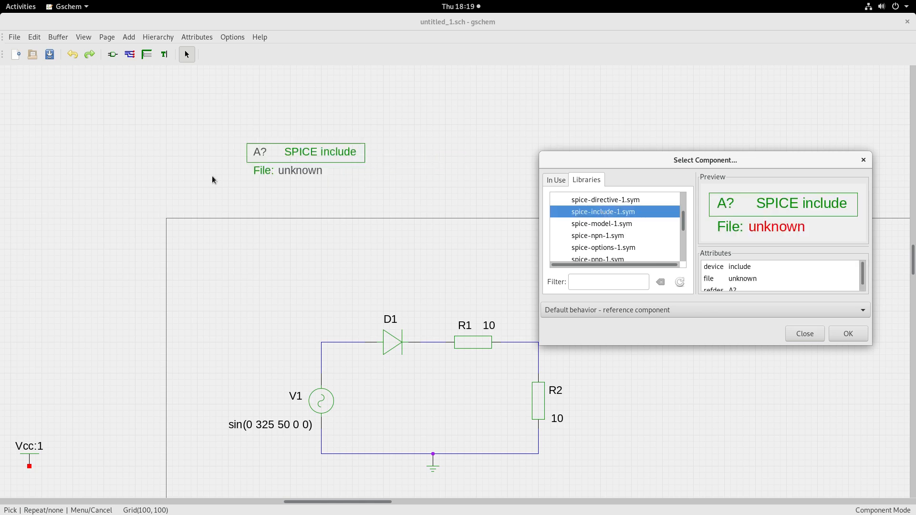
left_click(164, 204)
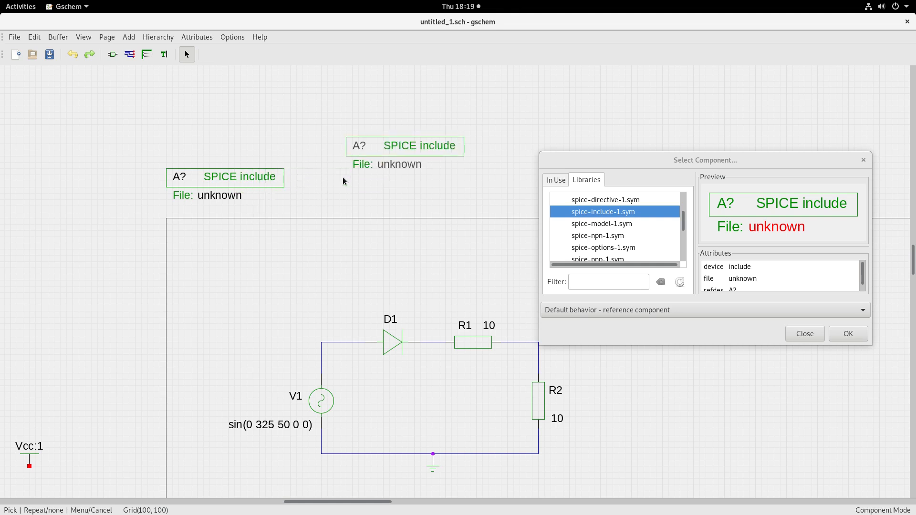
key("Escape")
left_click(804, 333)
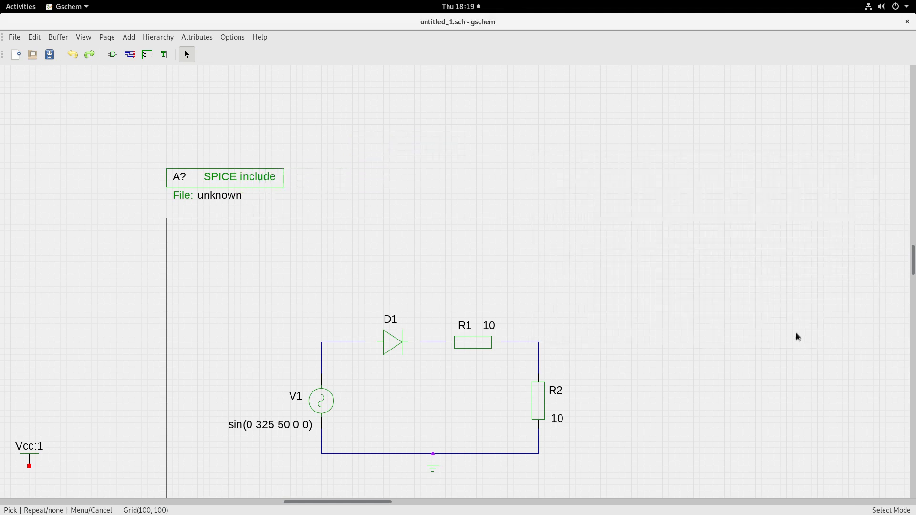
Set the SPICE include symbol's file attribute to ex03.sub and close the attribute editor
double_click(210, 182)
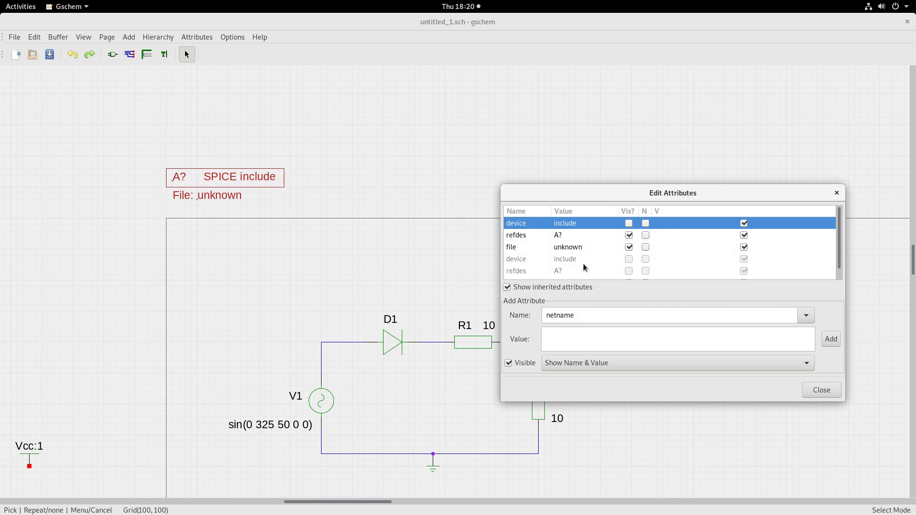
left_click(513, 249)
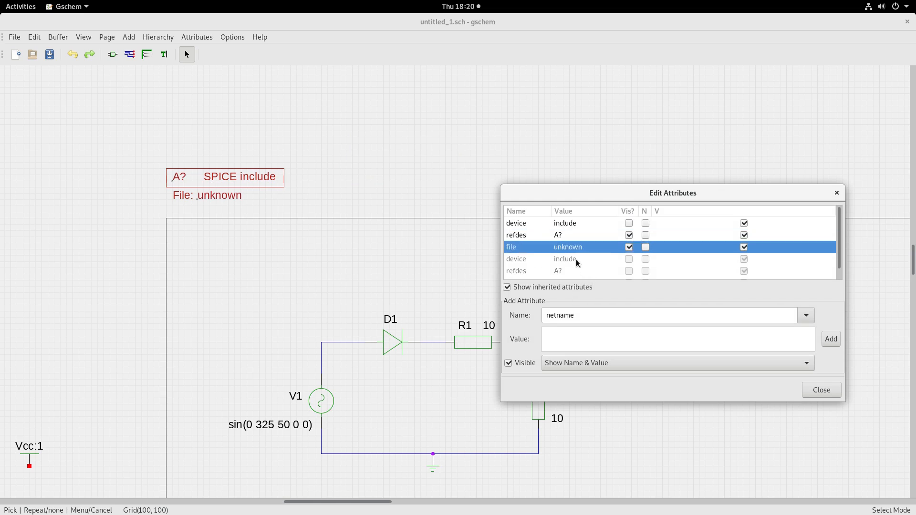
left_click(571, 248)
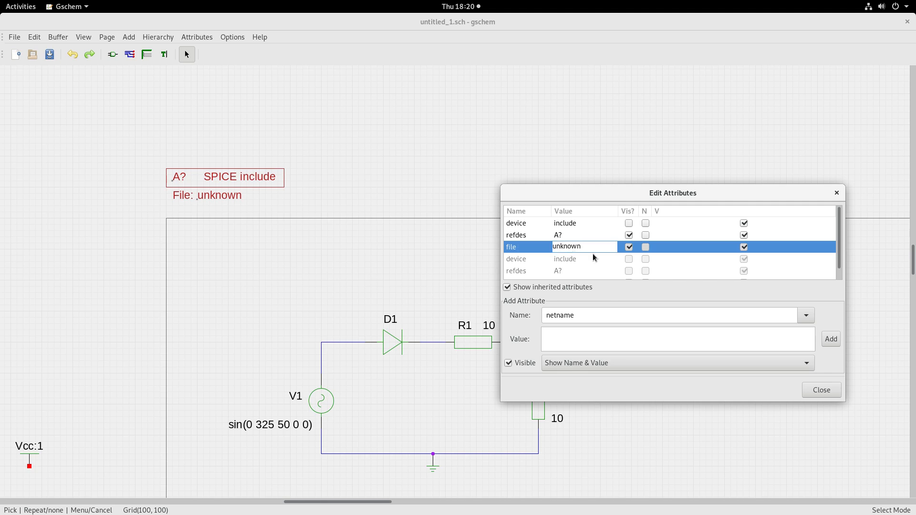
key("BackSpace")
key("BackSpace")
key("BackSpace")
key("BackSpace")
key("BackSpace")
type("ex0")
left_click(822, 390)
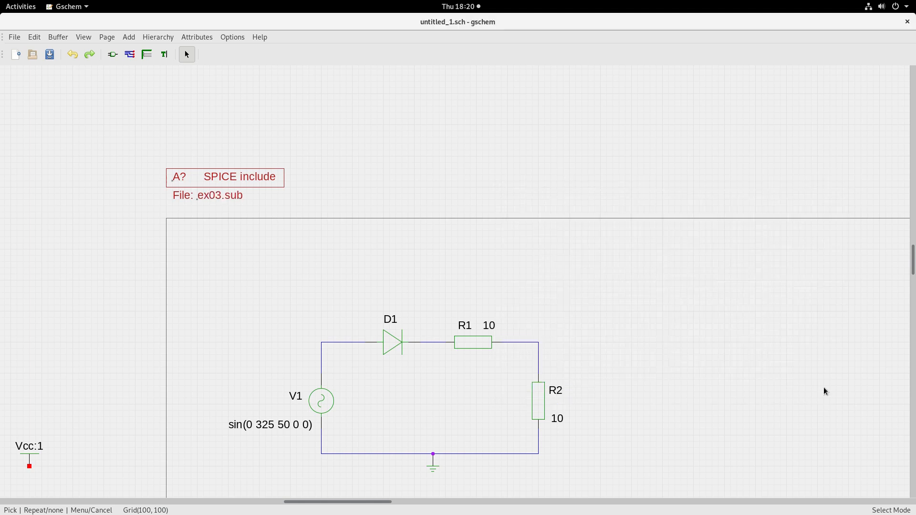
left_click(224, 245)
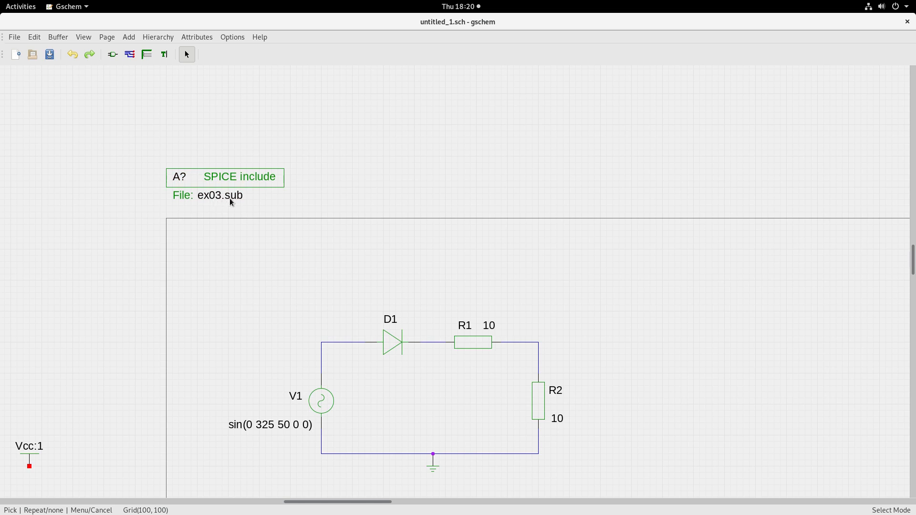
Check diode D1's attributes and change its reference designator to xD1
double_click(391, 343)
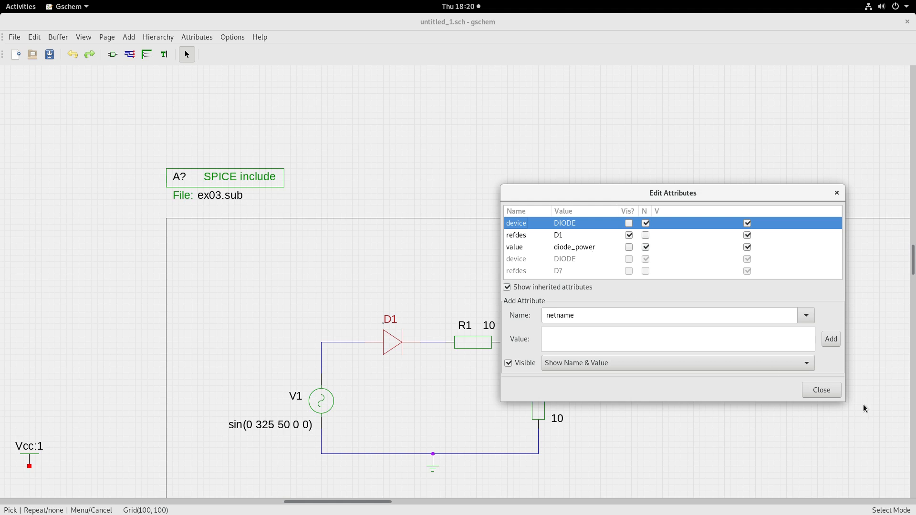
left_click(821, 390)
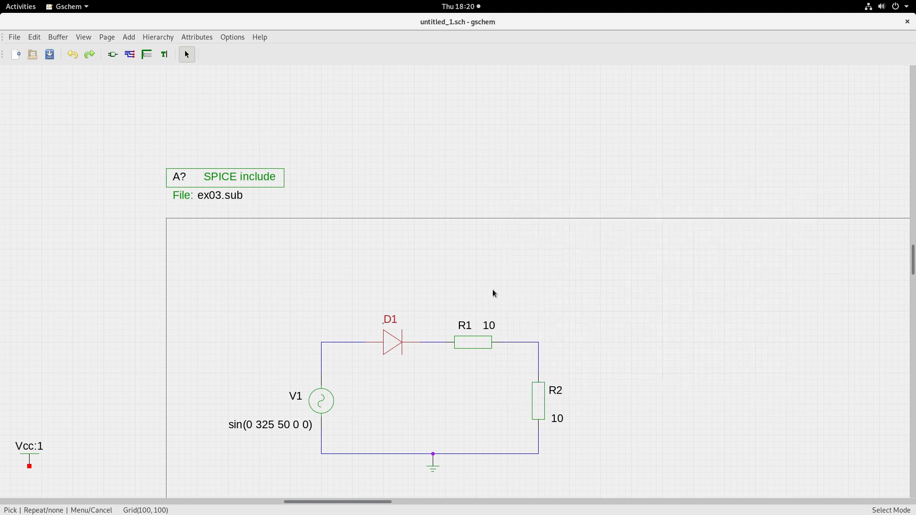
double_click(387, 317)
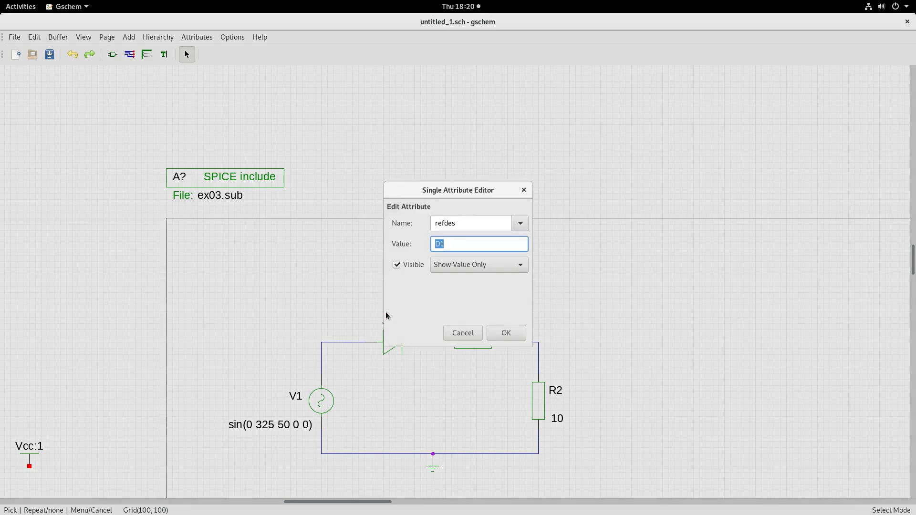
left_click(437, 245)
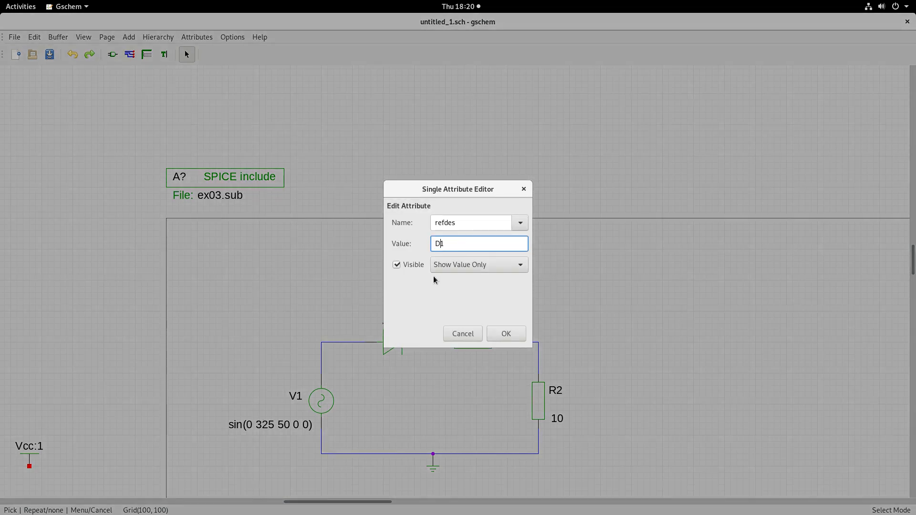
key("Home")
type("x")
key("Return")
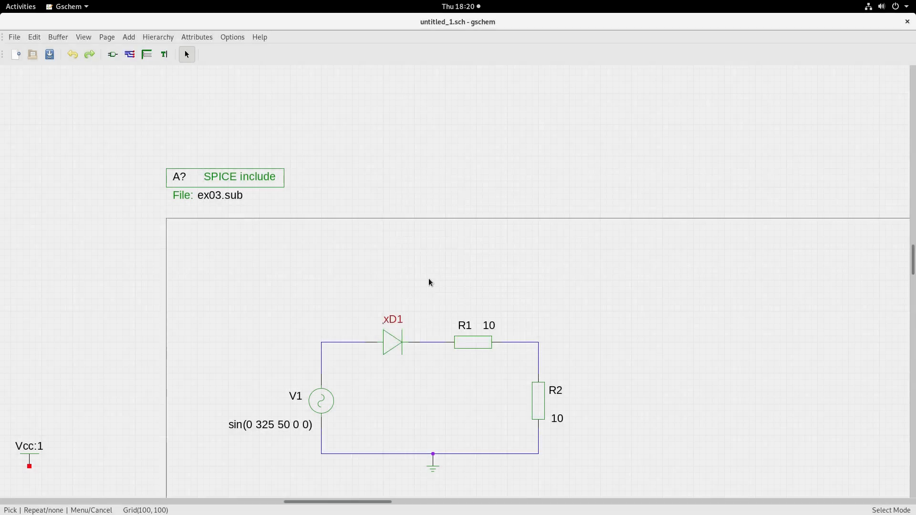
left_click(429, 282)
Move the Vcc:1 power symbol from outside the frame to just above the circuit corner between R1 and R2
scroll(573, 296, "down", 1)
scroll(90, 391, "up", 1)
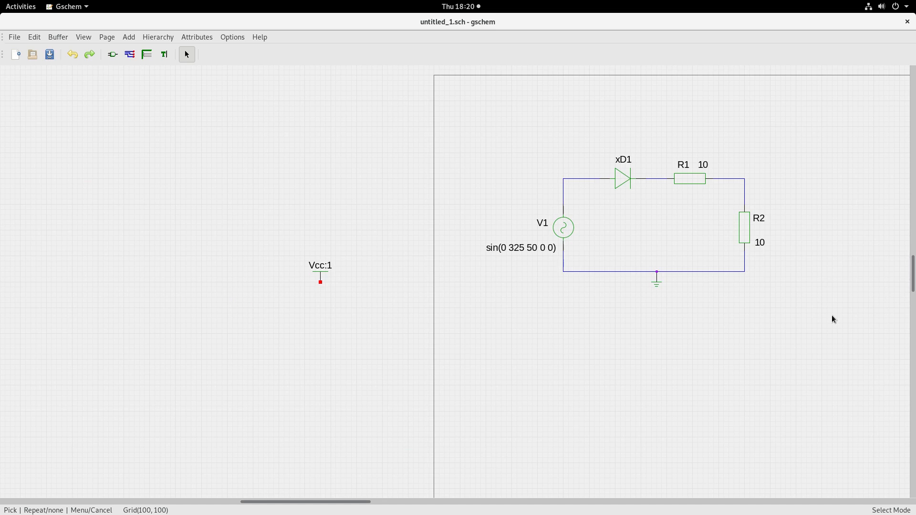
scroll(833, 319, "down", 1)
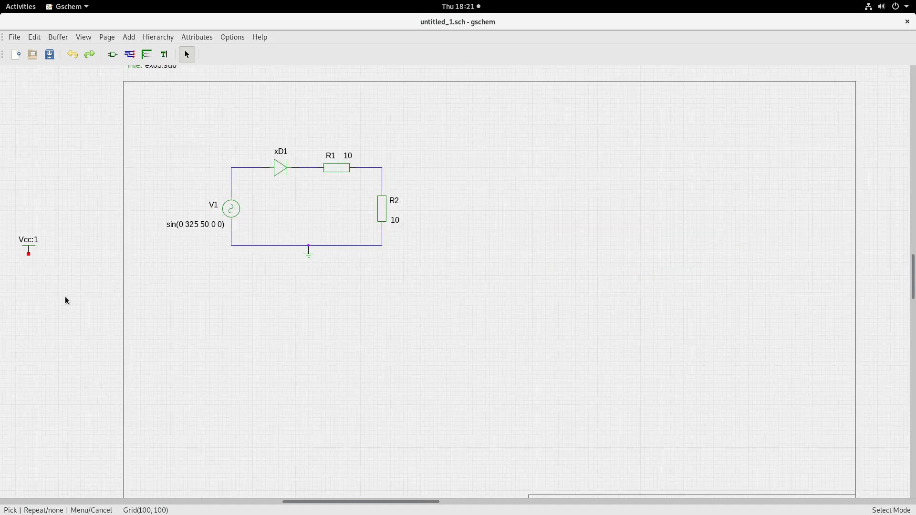
mouse_move(28, 249)
left_mouse_down()
mouse_move(74, 197)
mouse_move(203, 146)
mouse_move(243, 155)
left_mouse_up()
left_click_drag(381, 124, 382, 124)
Set the power symbol's net value to b:1 and attach the symbol to the corner between R1 and R2
double_click(382, 121)
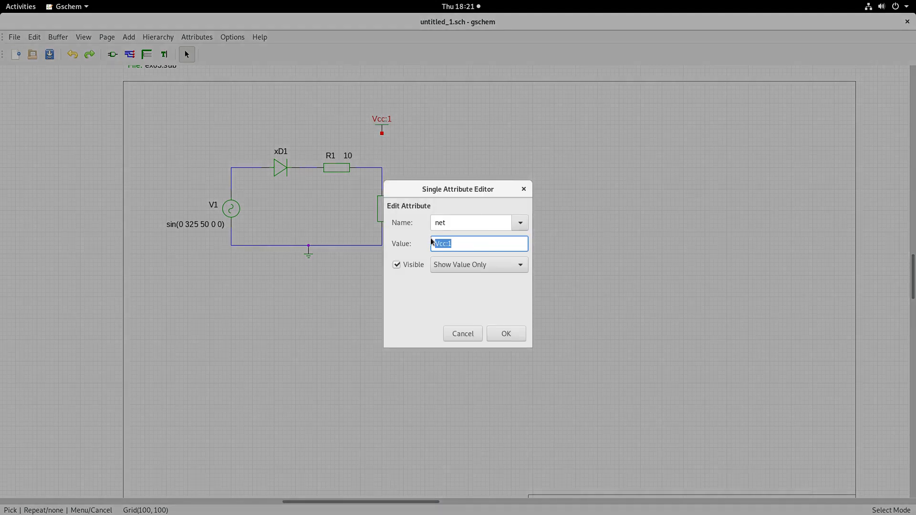
key("BackSpace")
key("BackSpace")
key("BackSpace")
type("b")
key("Return")
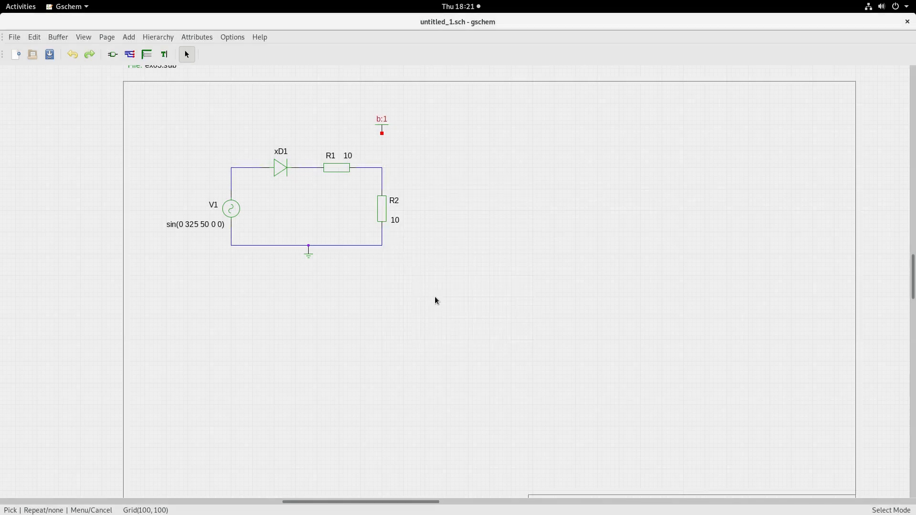
left_click(388, 129)
Save the schematic as ex03.sch in the 1_WORK folder, overwriting the existing file
left_click(14, 37)
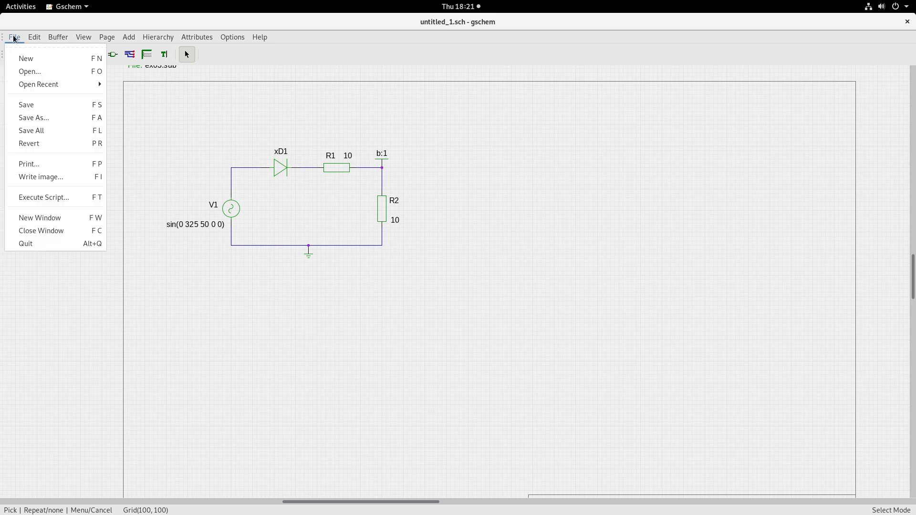
left_click(27, 105)
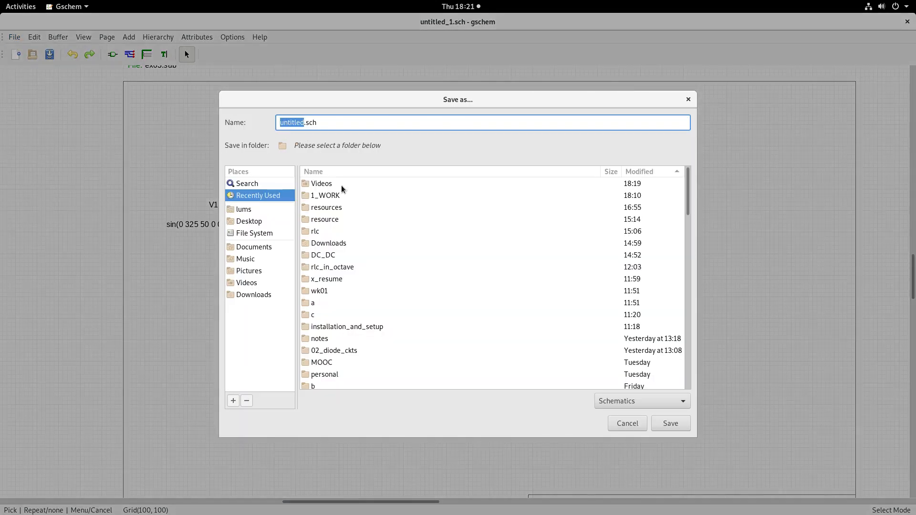
double_click(329, 196)
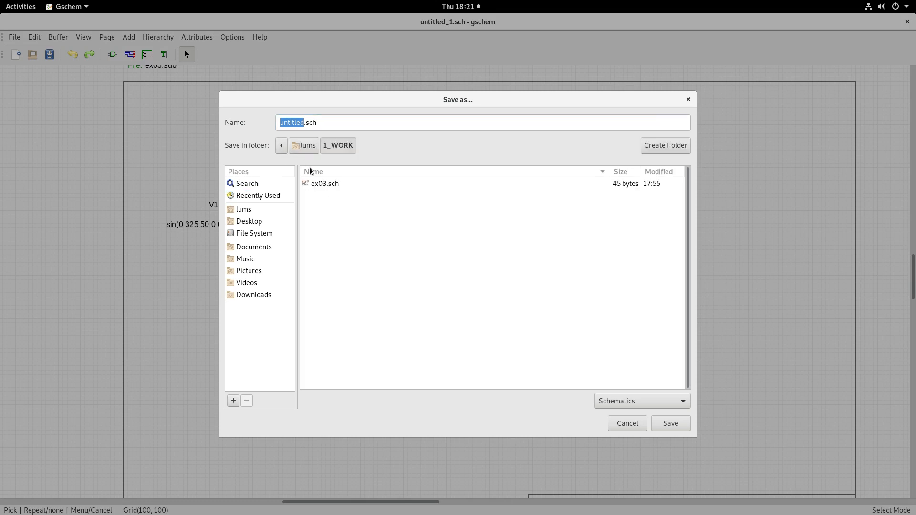
left_click(322, 186)
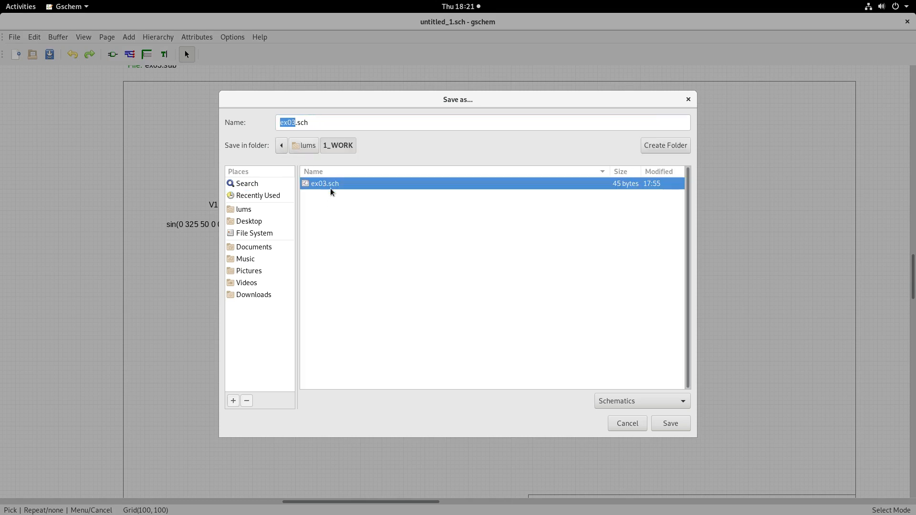
left_click(668, 424)
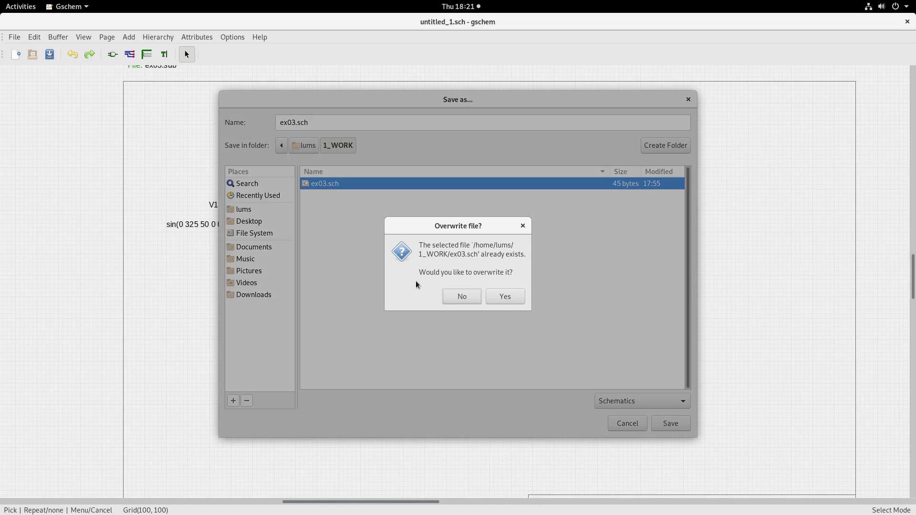
left_click(503, 297)
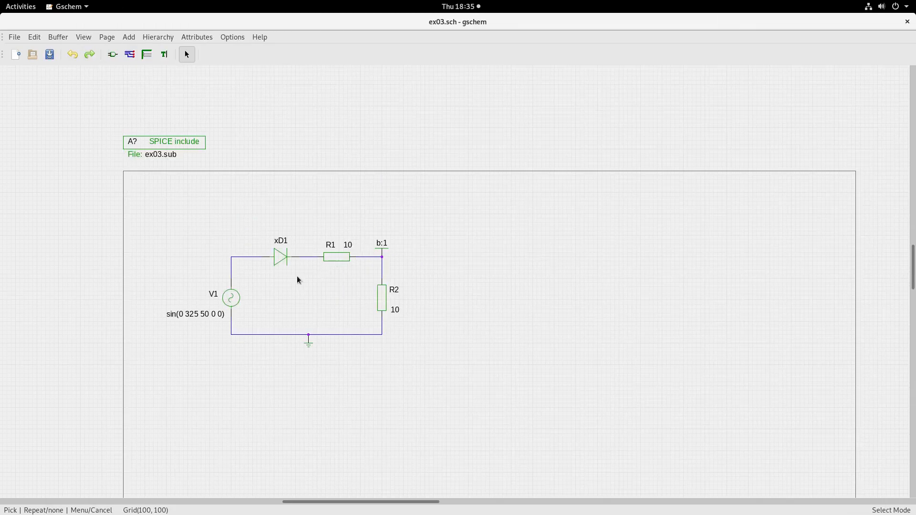
Change diode xD1's device attribute to Subcircuit and save the schematic
double_click(282, 257)
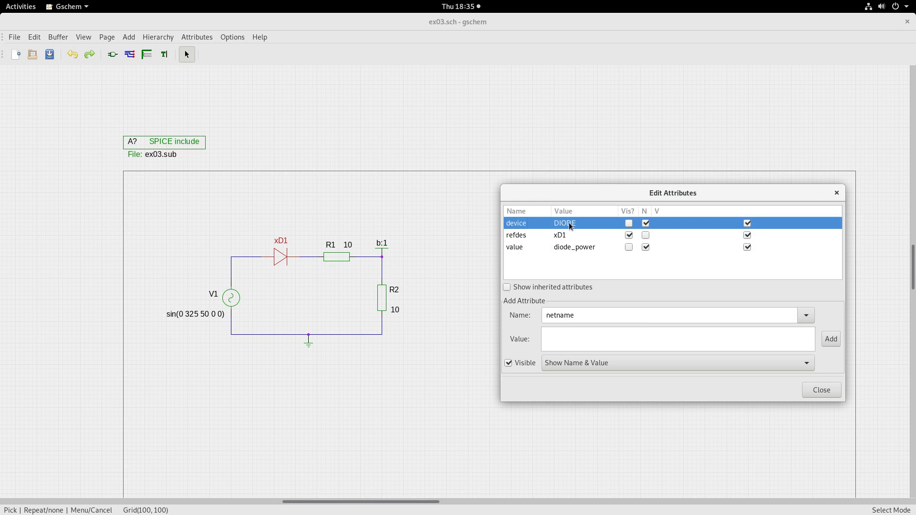
left_click(562, 223)
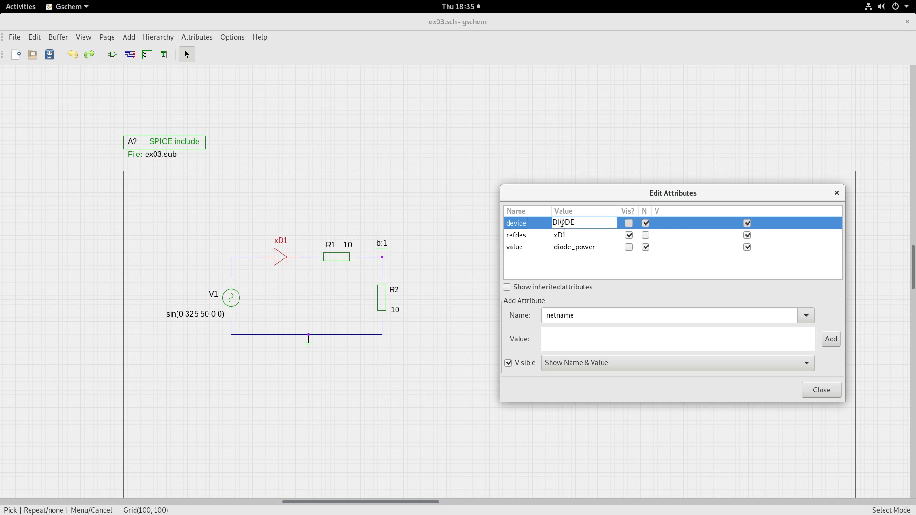
key("BackSpace")
key("BackSpace")
key("BackSpace")
key("BackSpace")
key("BackSpace")
type("Subcircuit")
left_click(821, 391)
left_click(669, 341)
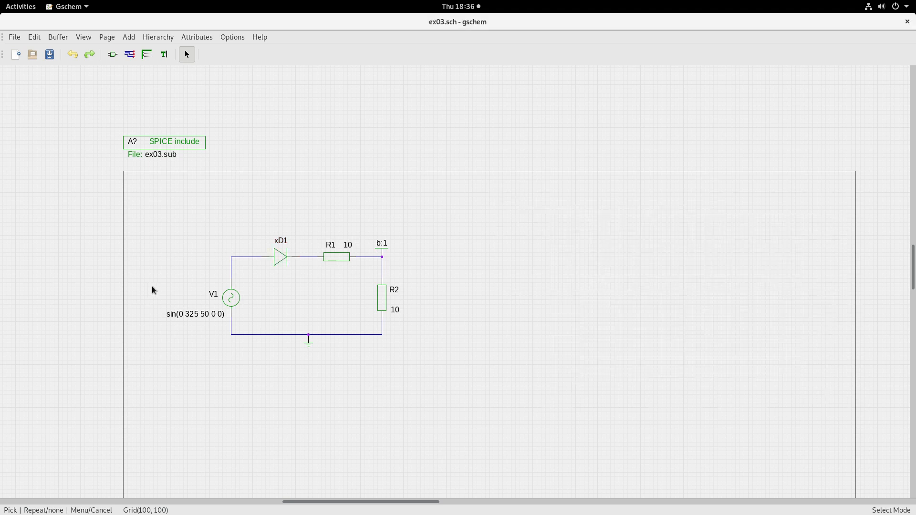
left_click(15, 37)
left_click(24, 107)
Open a new Terminal window and position it so the diode and voltage source stay in view
mouse_move(1, 1)
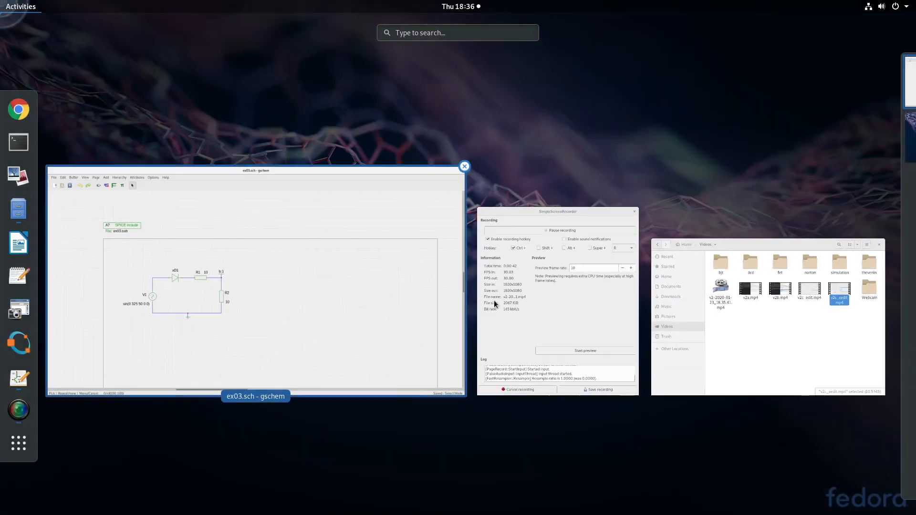
left_click(13, 145)
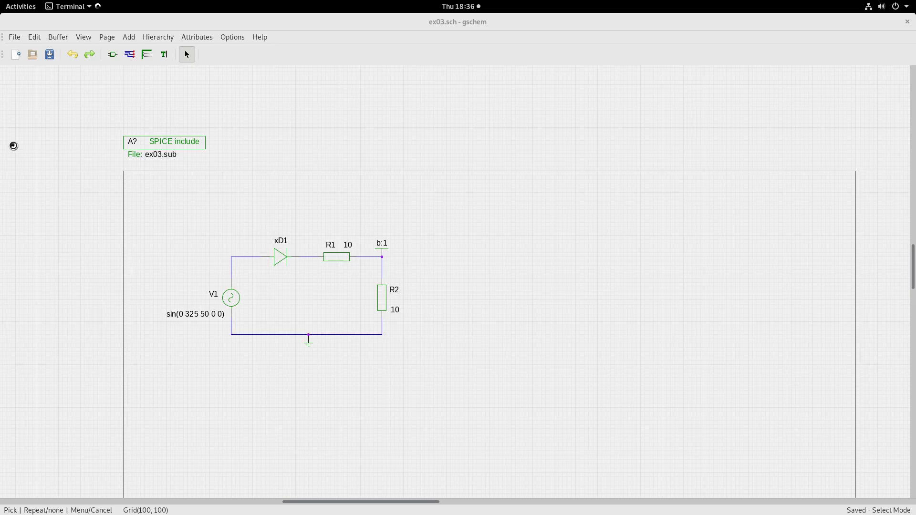
left_click_drag(179, 67, 499, 118)
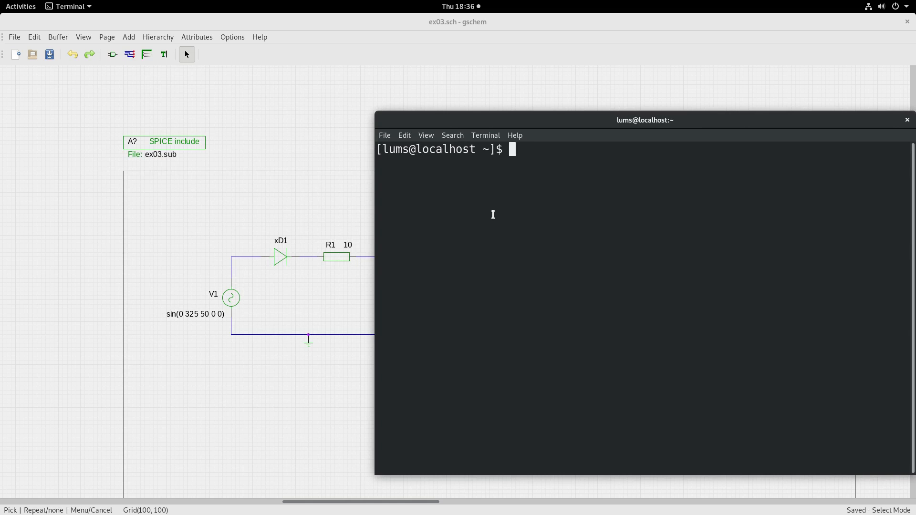
Change to the 1_WORK directory in the terminal and list its files
type("cd 1_W")
key("Tab")
key("Return")
type("ls")
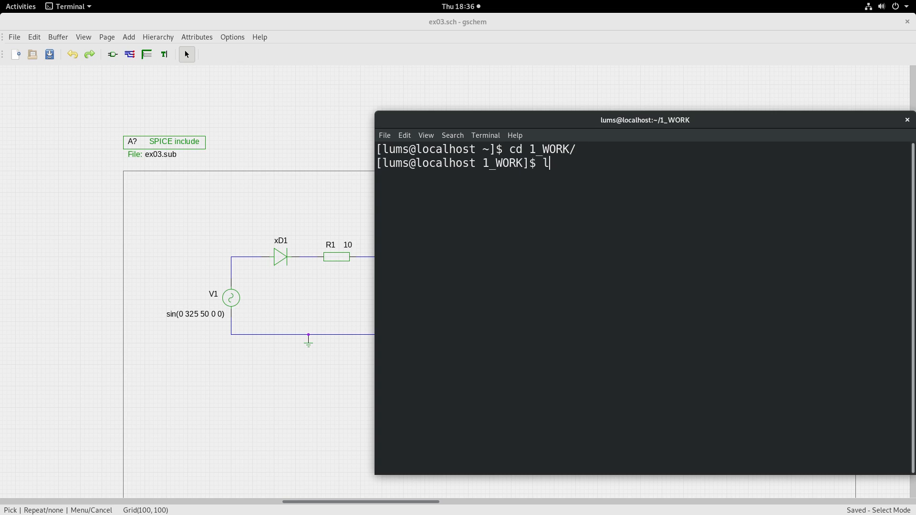
key("Return")
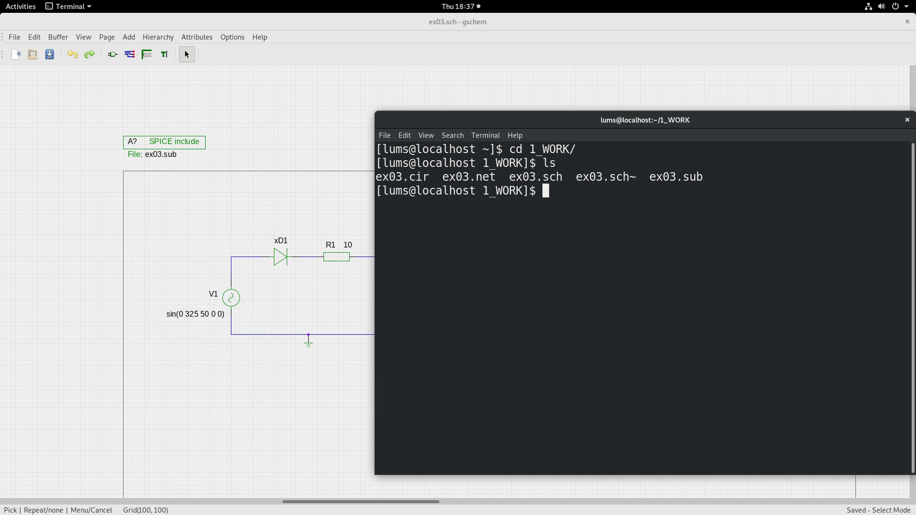
Clear the terminal, enter gnetlist -g spice-sdb -o ex03.net ex03.sch without running it, and highlight its arguments one by one
key("ctrl+l")
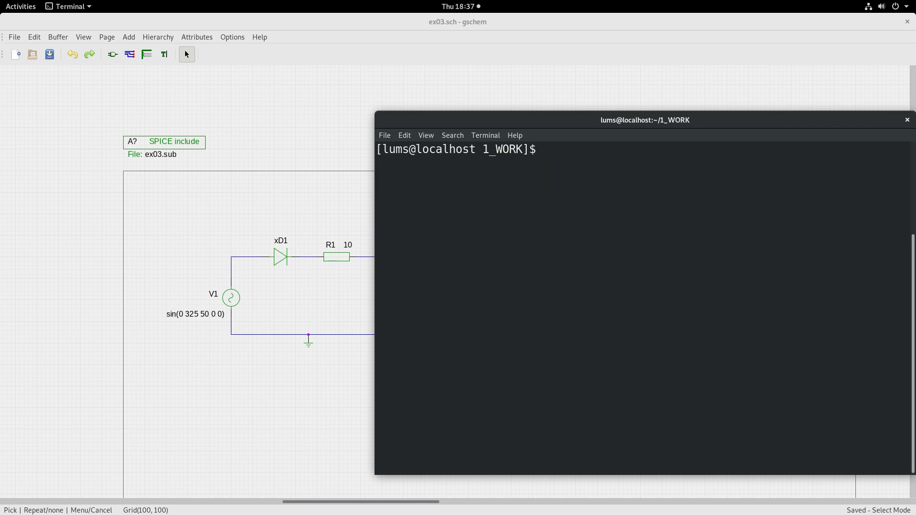
type("gnetlist -g spice-sdb -o ex03.net ex03.sch")
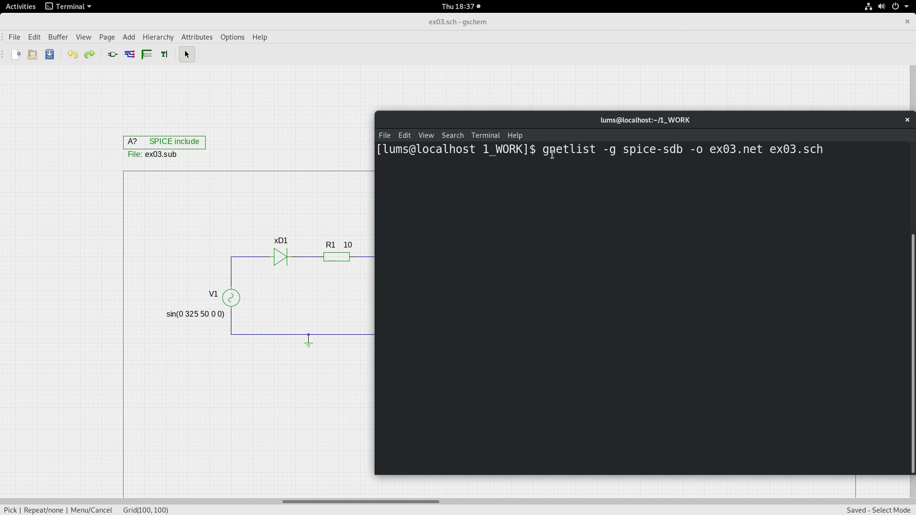
left_click_drag(544, 150, 680, 152)
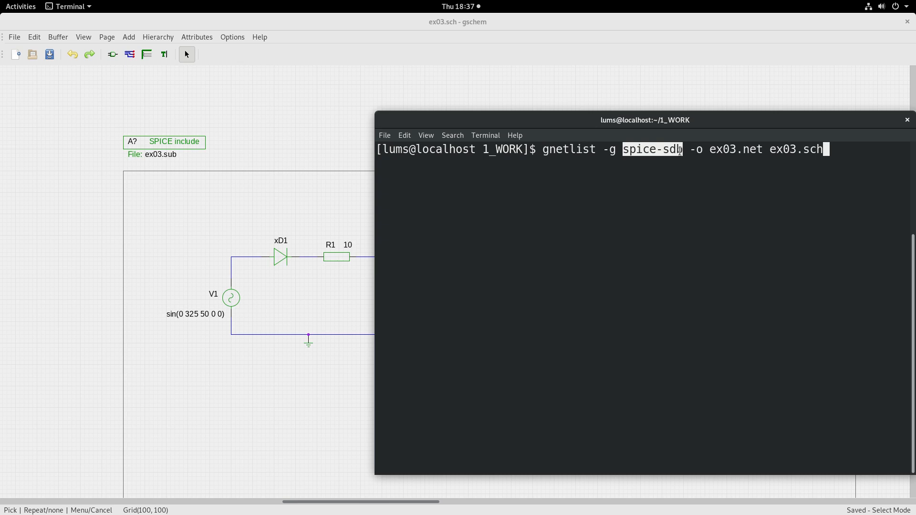
left_click(697, 149)
left_click_drag(686, 149, 702, 150)
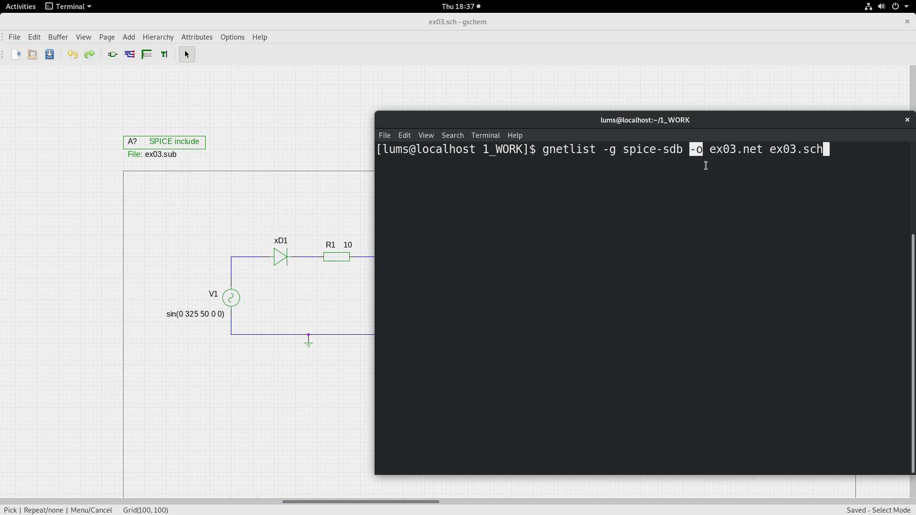
left_click(709, 152)
left_click_drag(710, 151, 760, 151)
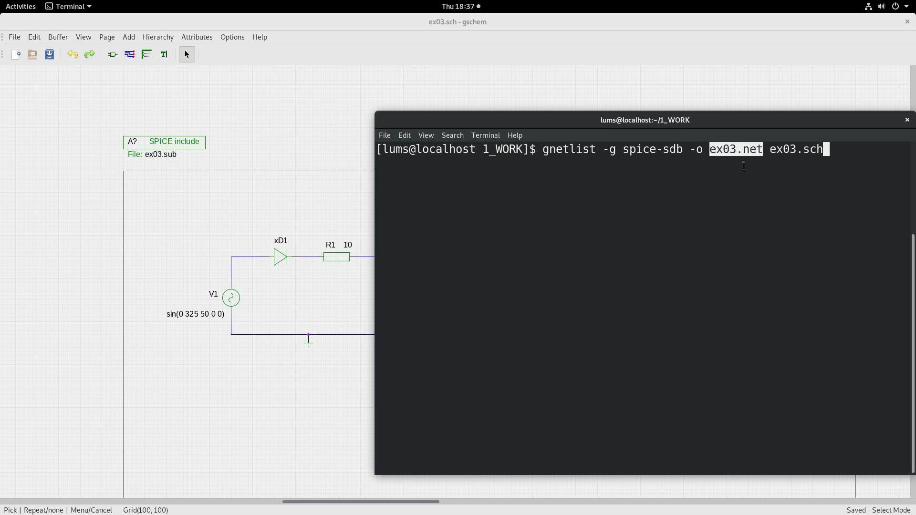
left_click(770, 150)
left_click_drag(771, 150, 819, 149)
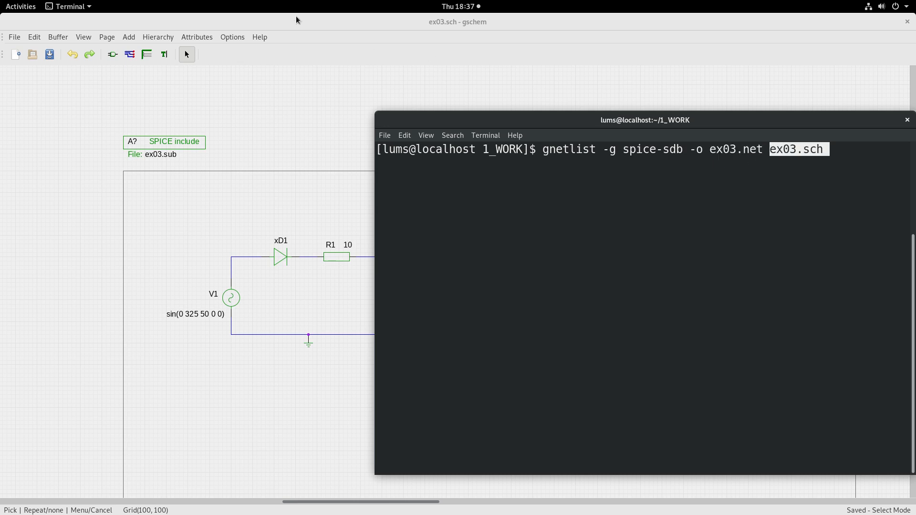
Run the prepared gnetlist command to generate ex03.net from ex03.sch, and list the directory's files to highlight ex03.net
left_click(281, 19)
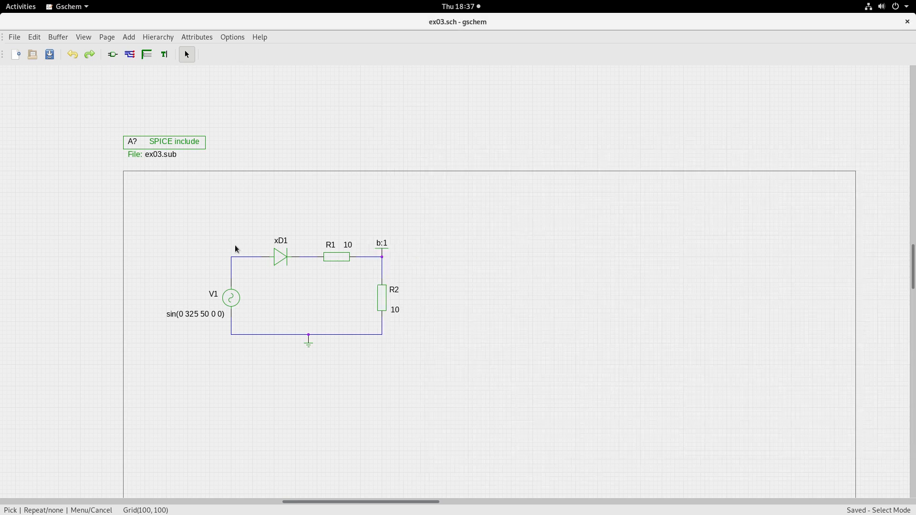
mouse_move(1, 1)
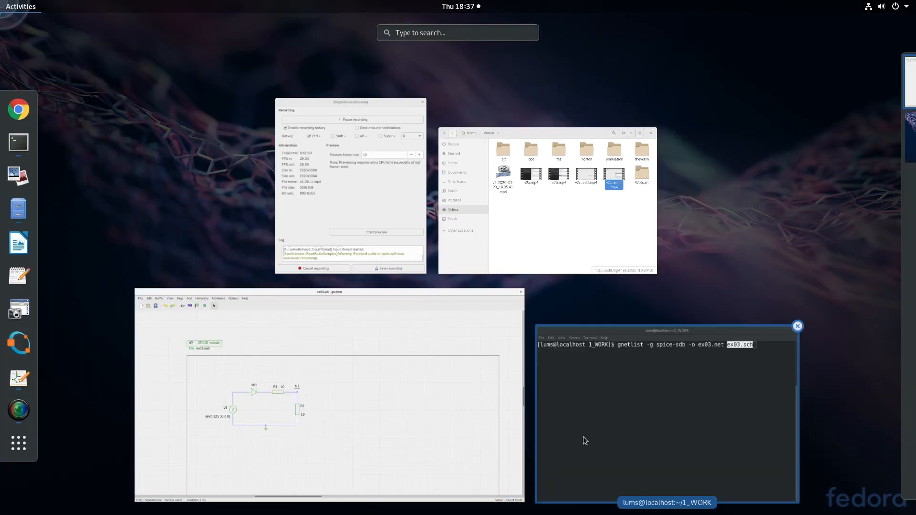
left_click(597, 431)
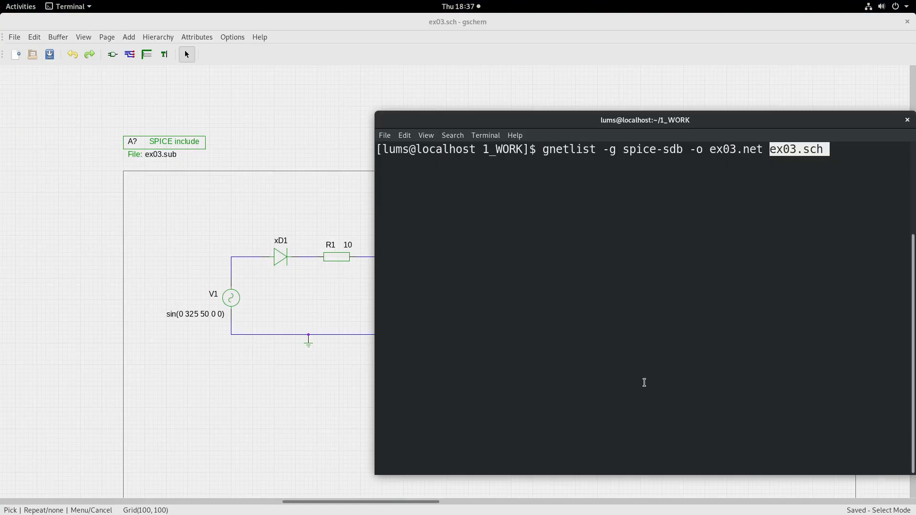
left_click(831, 154)
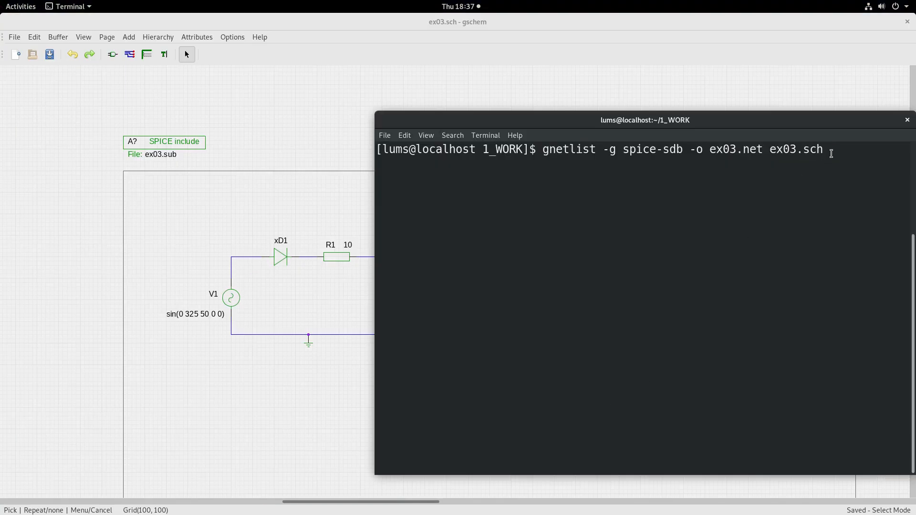
key("Return")
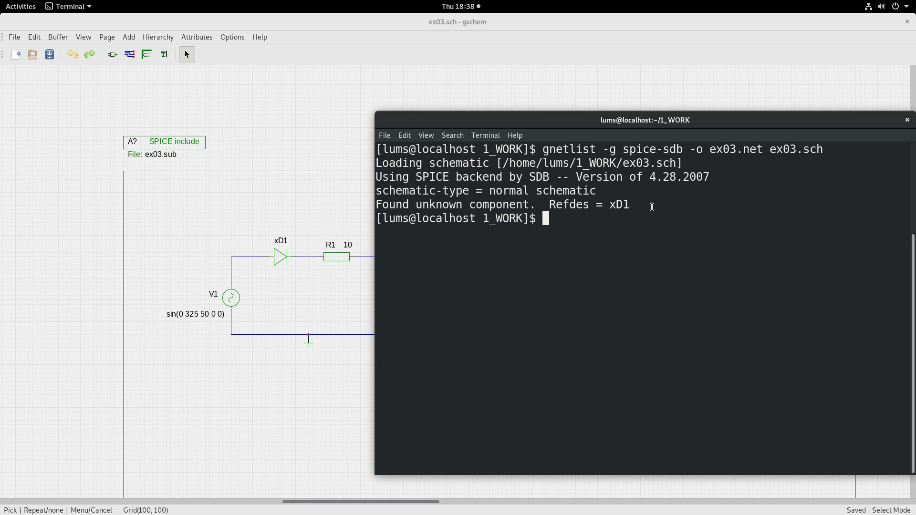
type("ls")
key("Return")
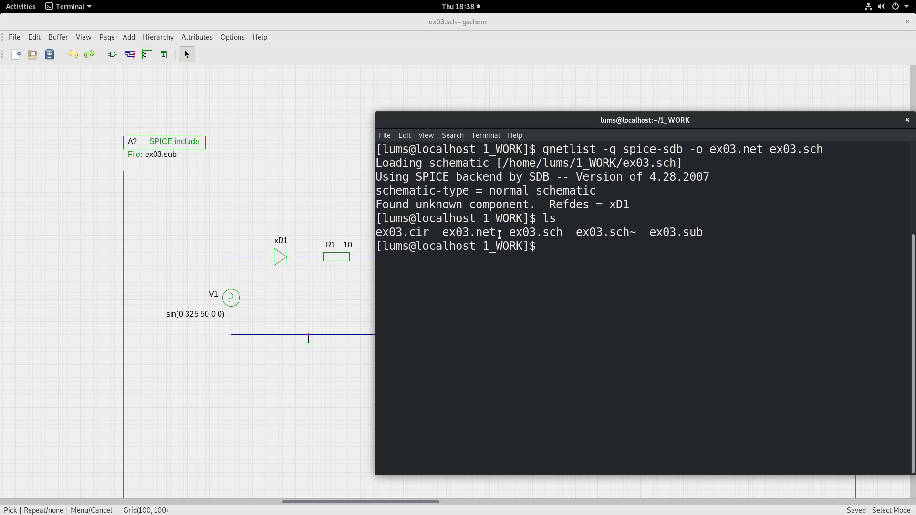
left_click_drag(501, 233, 441, 233)
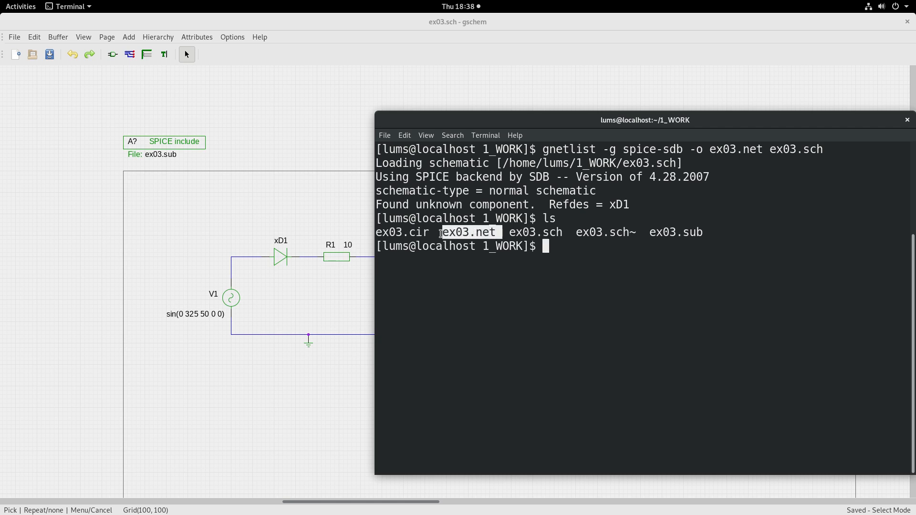
Browse to the 1_WORK folder in Home with the file manager and open ex03.net in the text editor
mouse_move(2, 2)
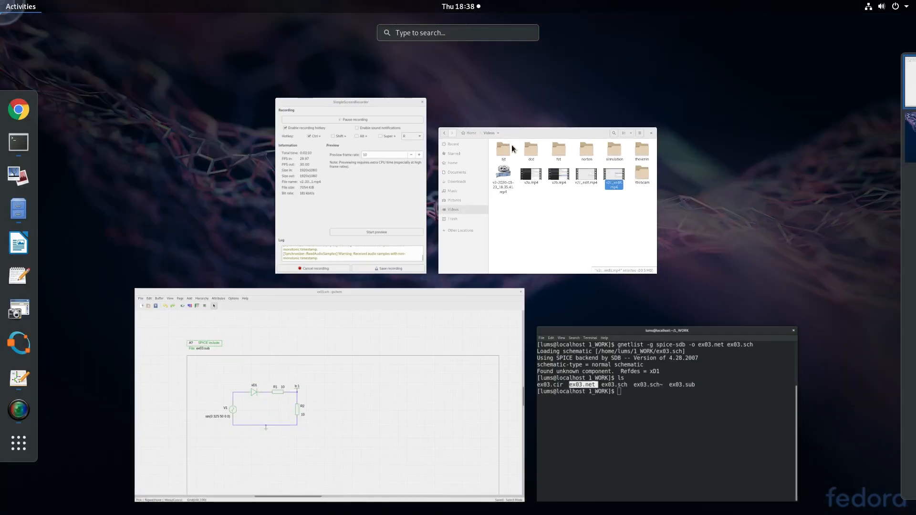
left_click(531, 219)
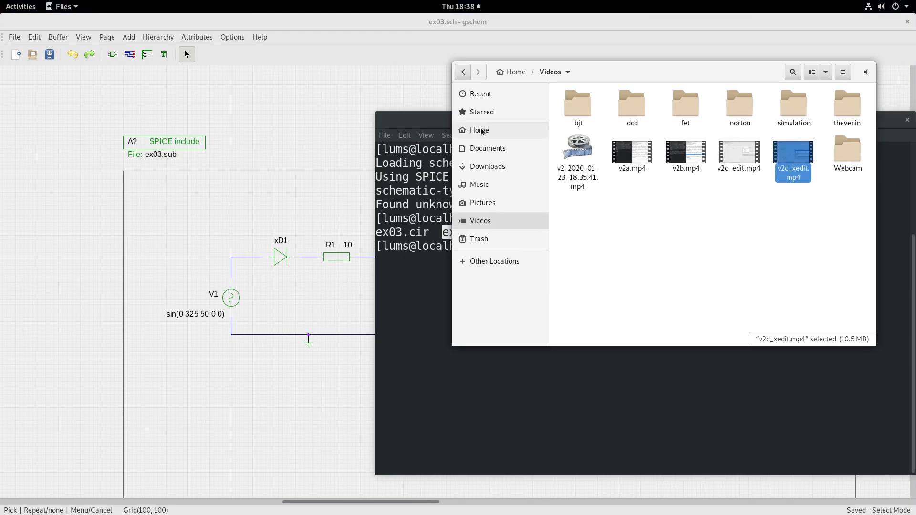
left_click(480, 130)
scroll(584, 113, "up", 1)
scroll(601, 215, "down", 3)
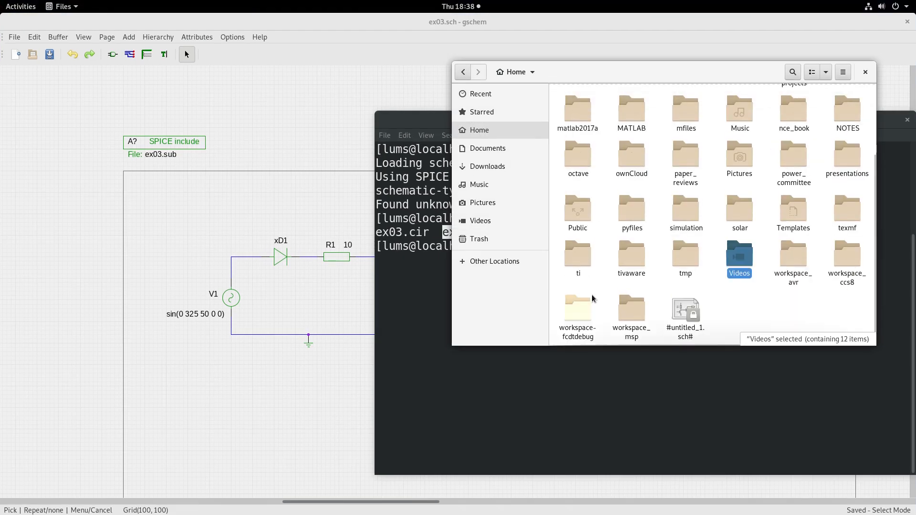
scroll(611, 261, "up", 3)
double_click(575, 98)
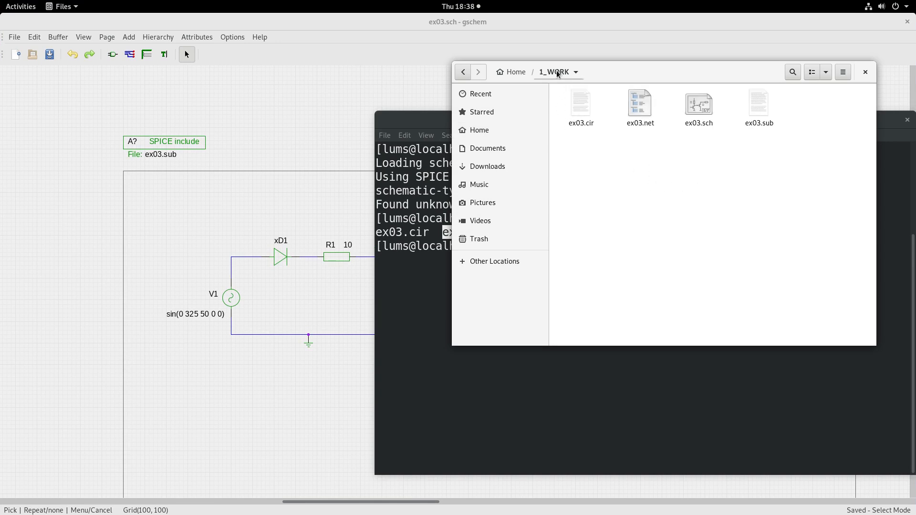
left_click(645, 108)
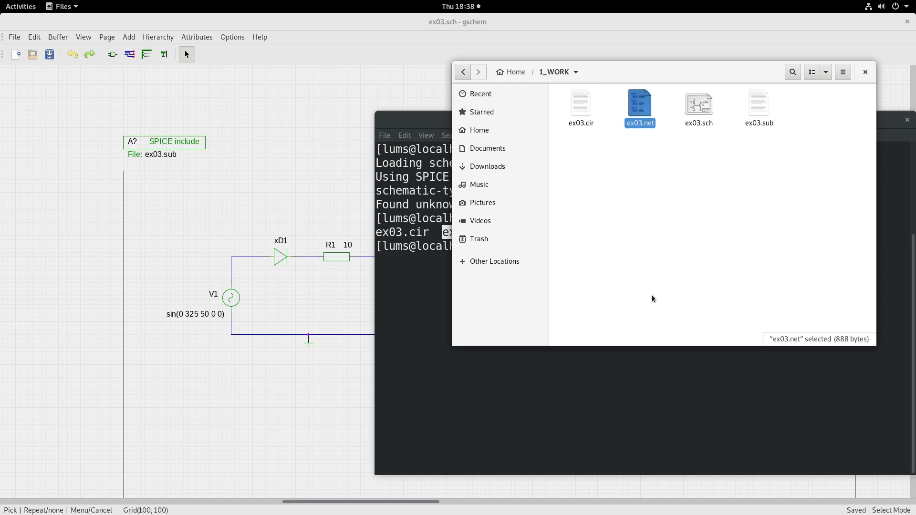
double_click(640, 109)
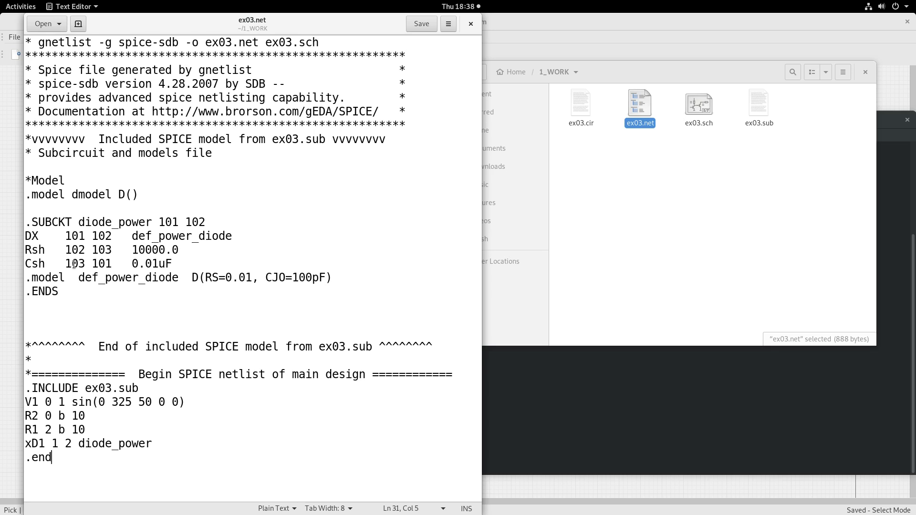
Highlight the included ex03.sub file name and the xD1 subcircuit line in the netlist, and close the file
left_click(85, 389)
left_click_drag(85, 388, 139, 389)
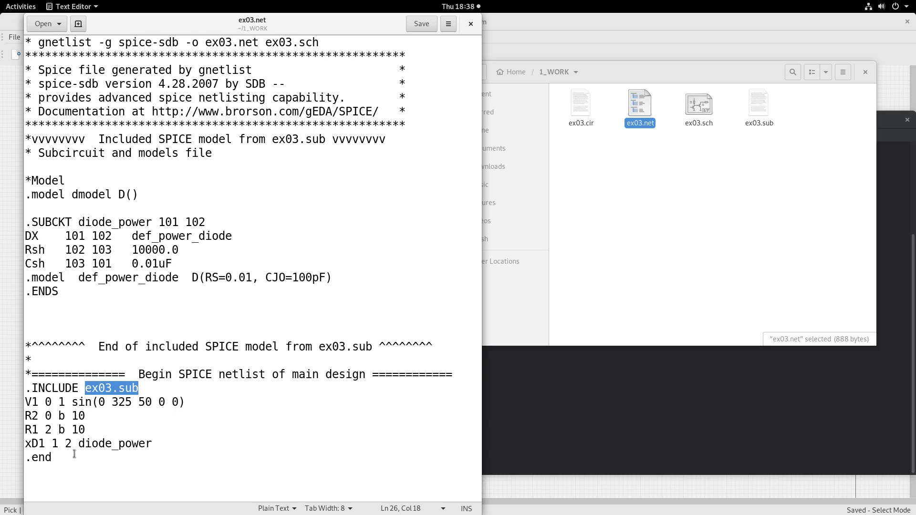
left_click_drag(151, 444, 24, 446)
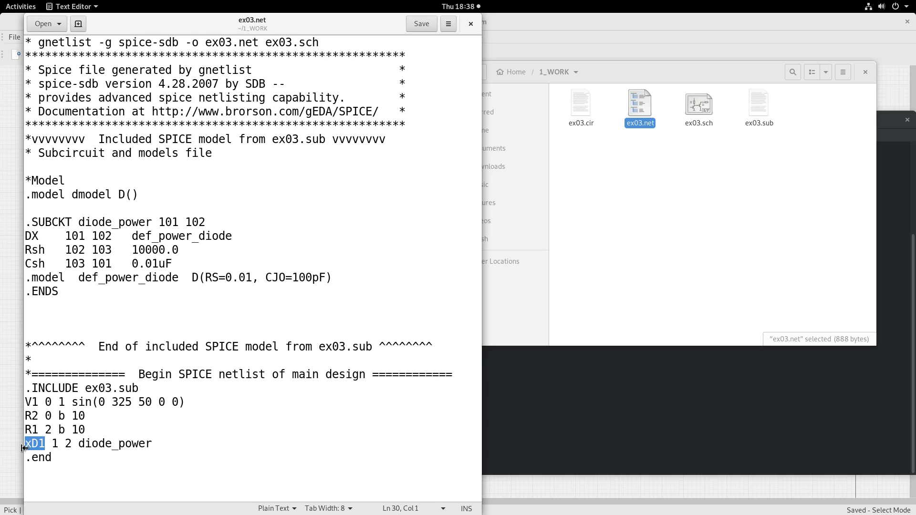
left_click(471, 24)
left_click(654, 250)
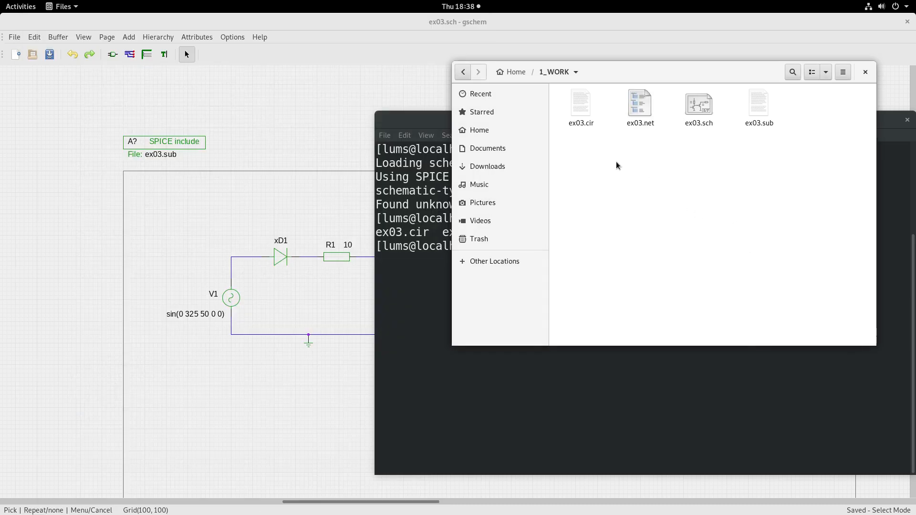
Open ex03.cir and highlight its tran 1us 100ms analysis and the .include ex03.net line, pointing out the matching file in the folder
double_click(575, 105)
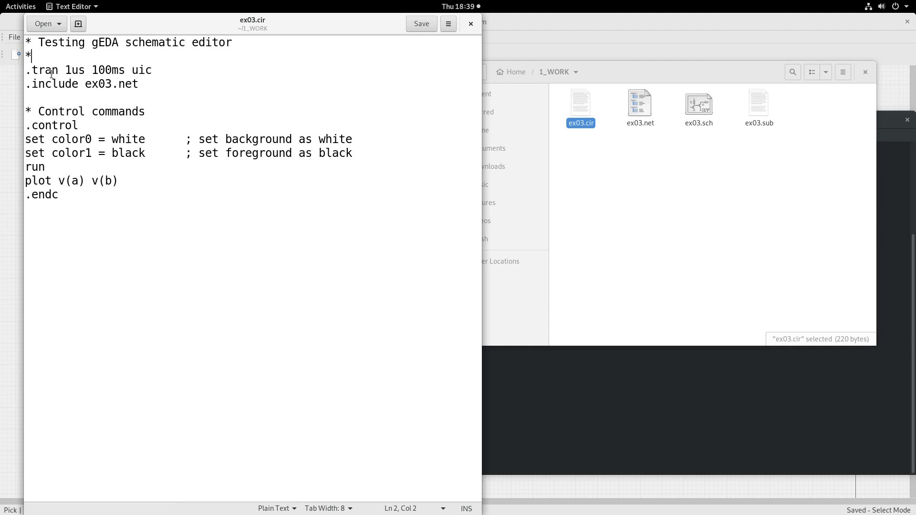
left_click(31, 70)
left_click_drag(37, 70, 122, 67)
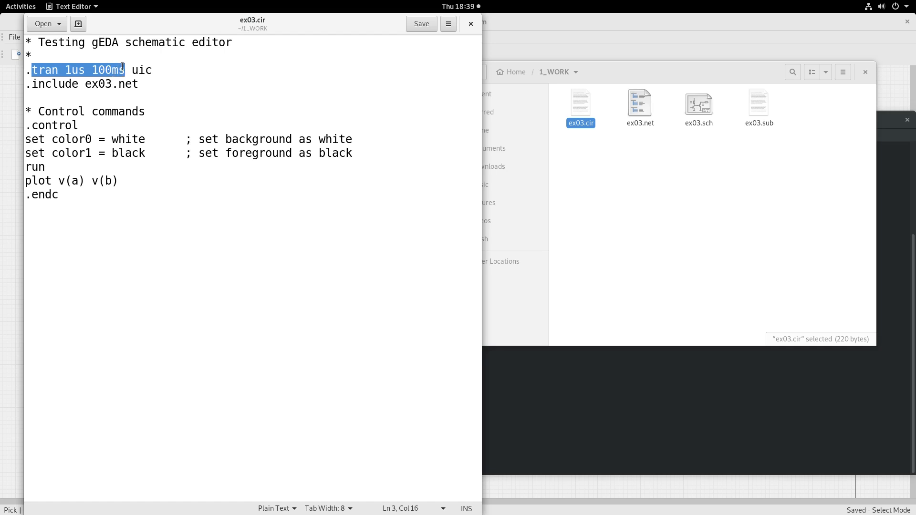
left_click(65, 97)
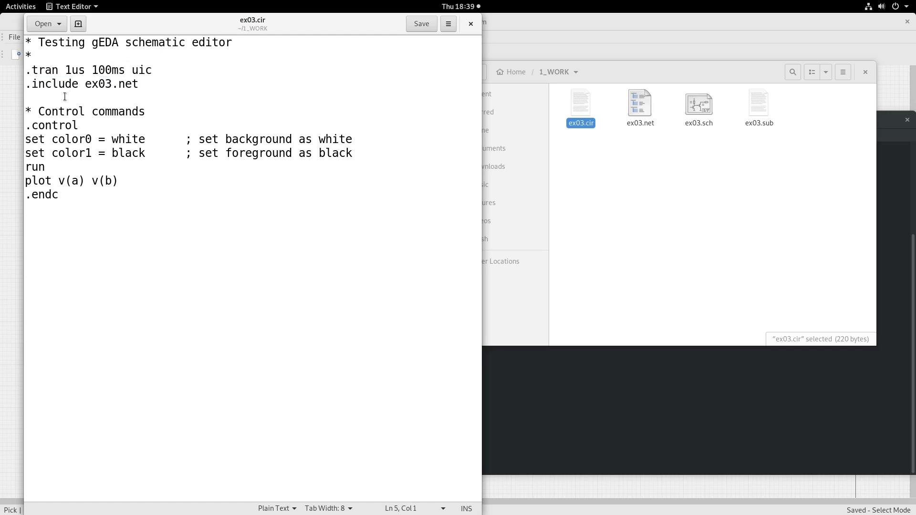
left_click_drag(32, 83, 62, 83)
left_click_drag(138, 84, 80, 85)
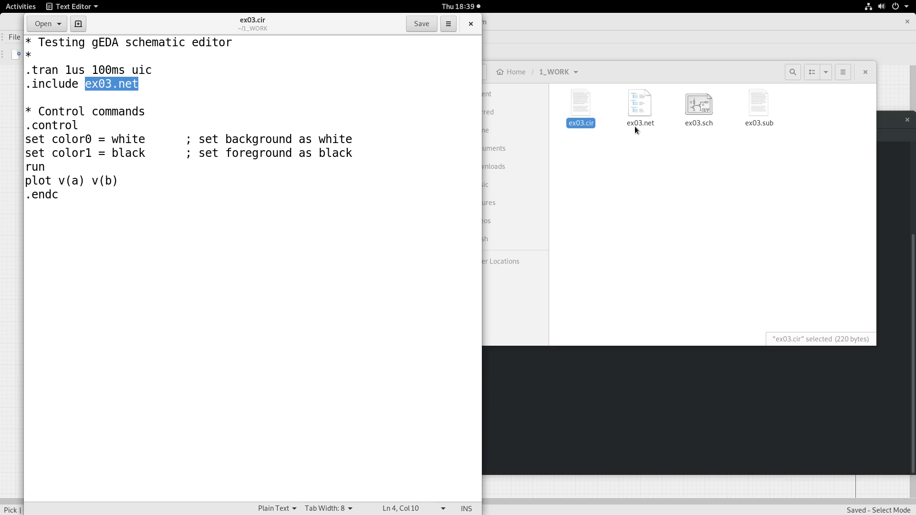
left_click(636, 111)
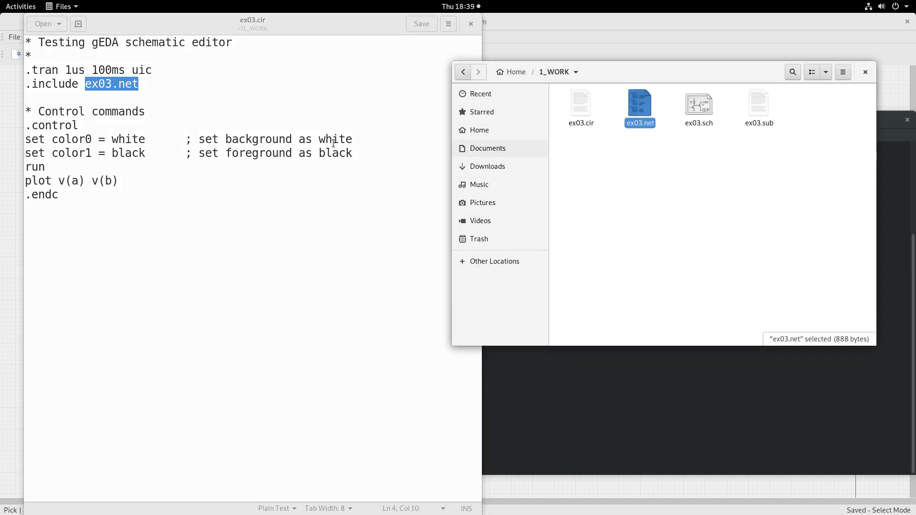
left_click(222, 131)
left_click(222, 131)
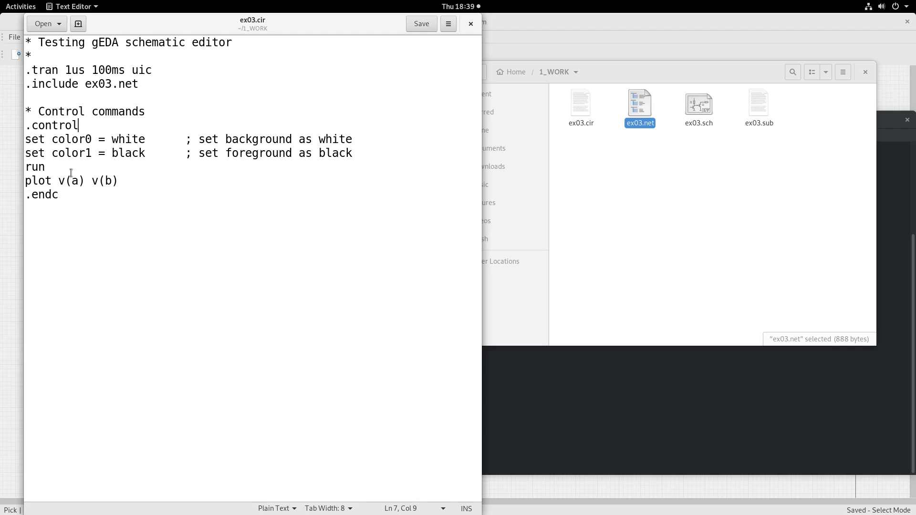
Remove v(a) from the plot command in ex03.cir so it reads plot v(b), save the file and close it
left_click_drag(91, 180, 57, 178)
key("BackSpace")
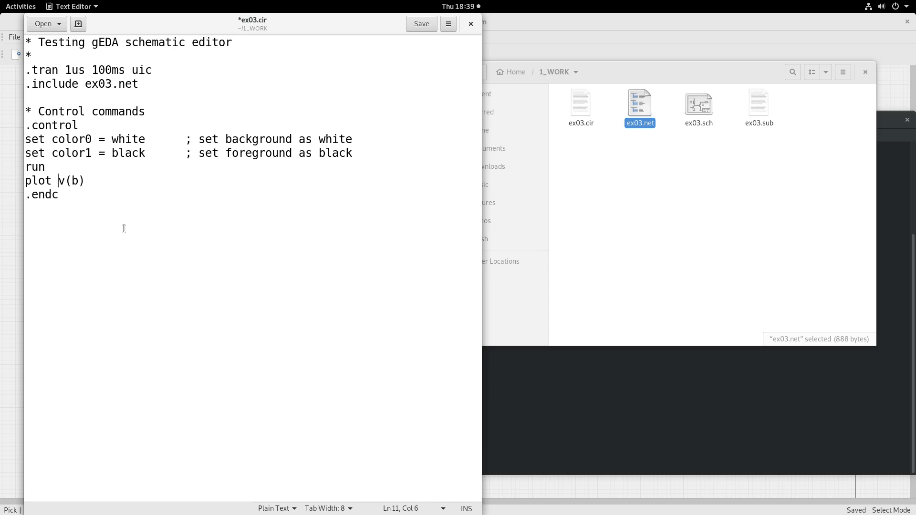
left_click(423, 23)
left_click(471, 23)
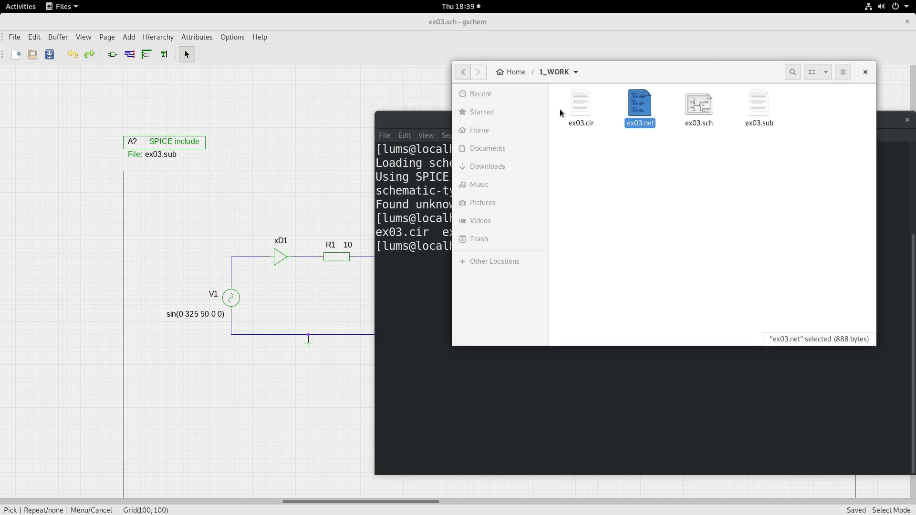
Run ngspice ex03.cir in the terminal and move the terminal window clear of the waveform plot
left_click(455, 379)
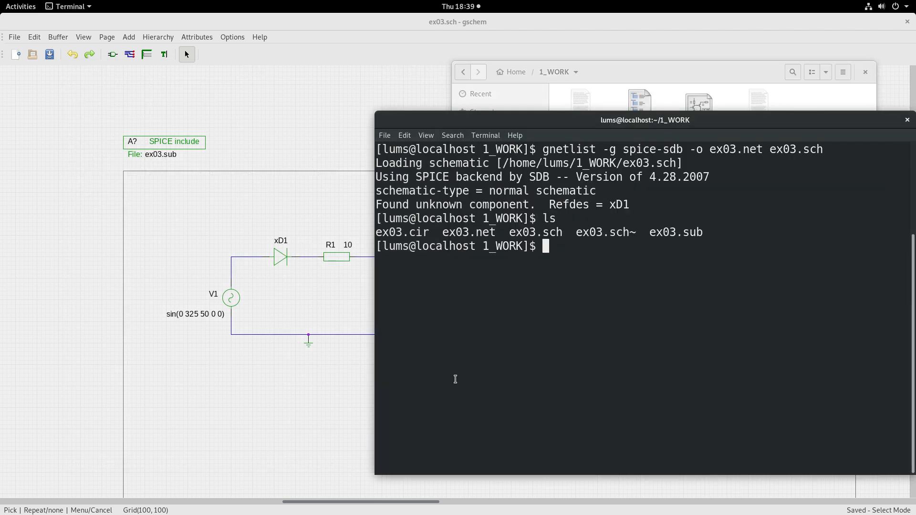
type("ngspice ex03.cir")
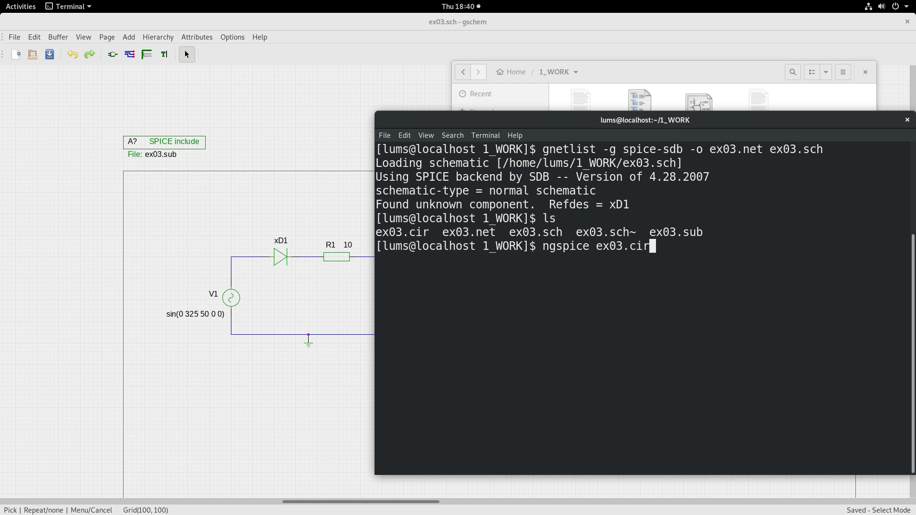
key("Return")
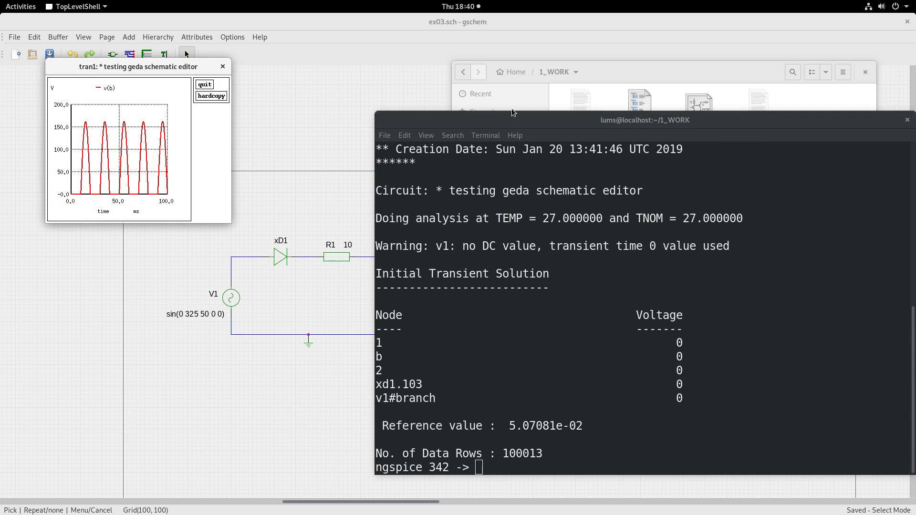
left_click_drag(423, 120, 495, 115)
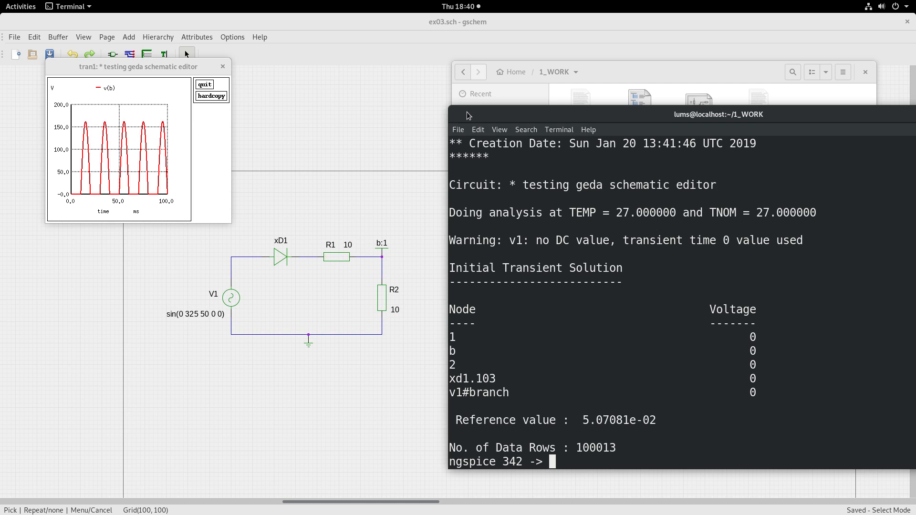
left_click_drag(467, 113, 349, 115)
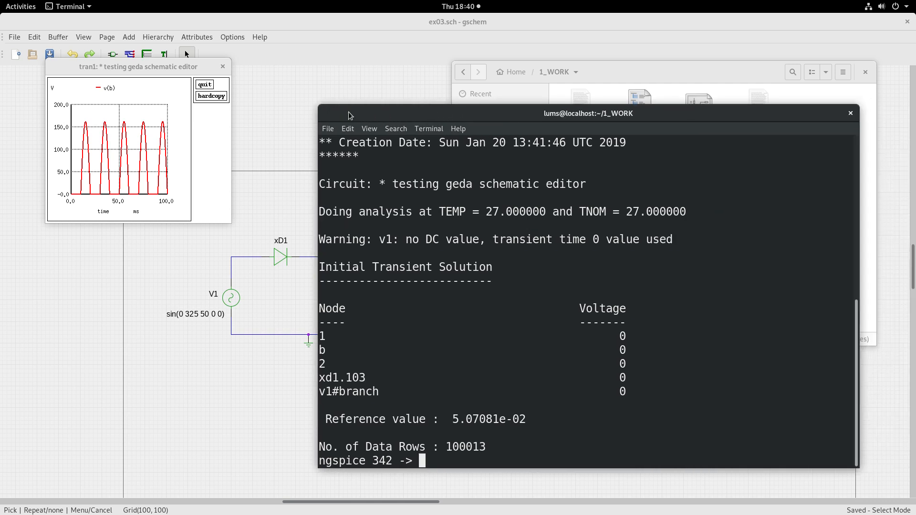
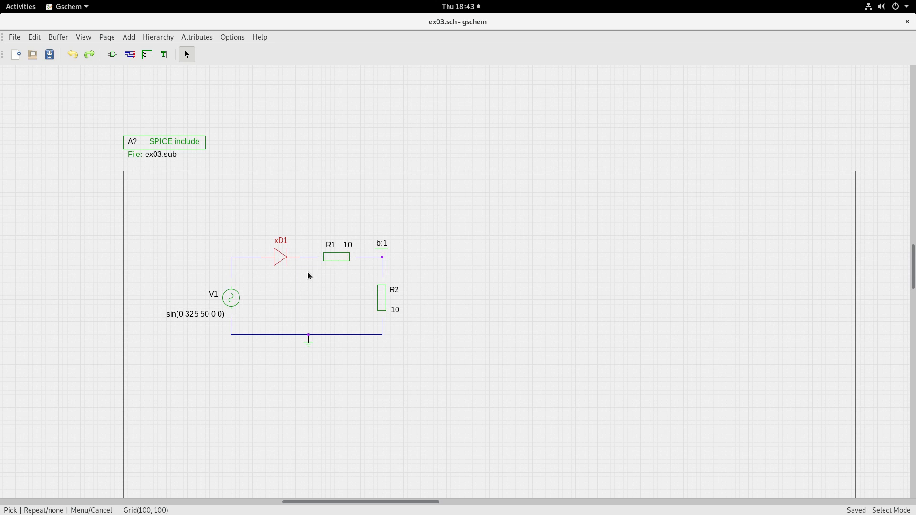
Open gschem's component library selector and close it without placing a part
left_click(115, 55)
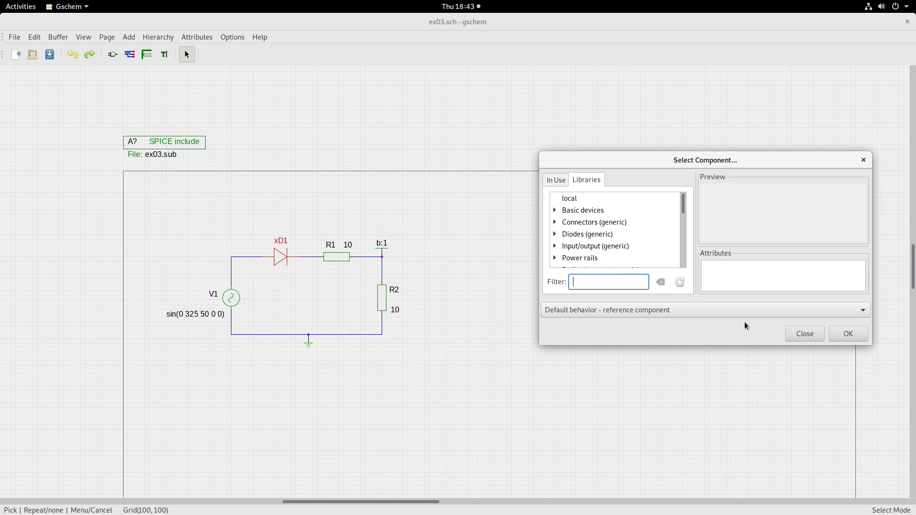
left_click(793, 333)
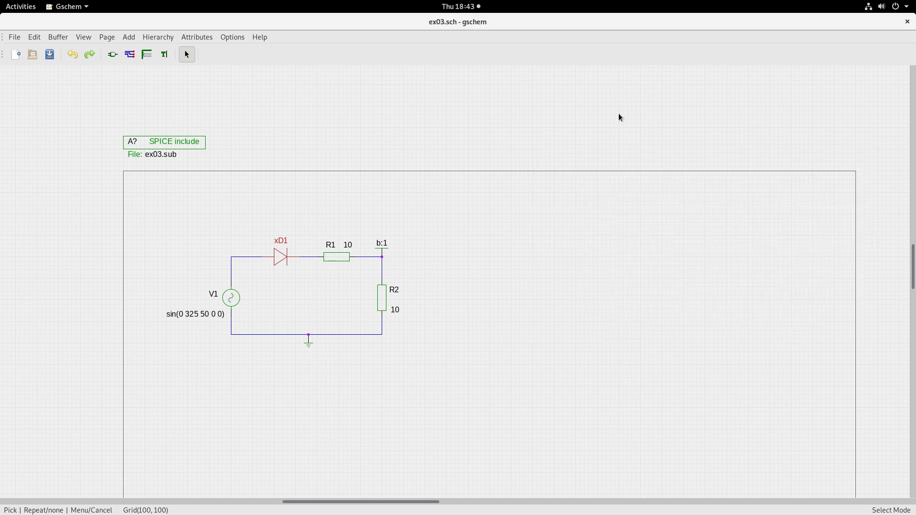
Close the gschem schematic window and open the LUMS electronics website in Google Chrome
left_click(907, 22)
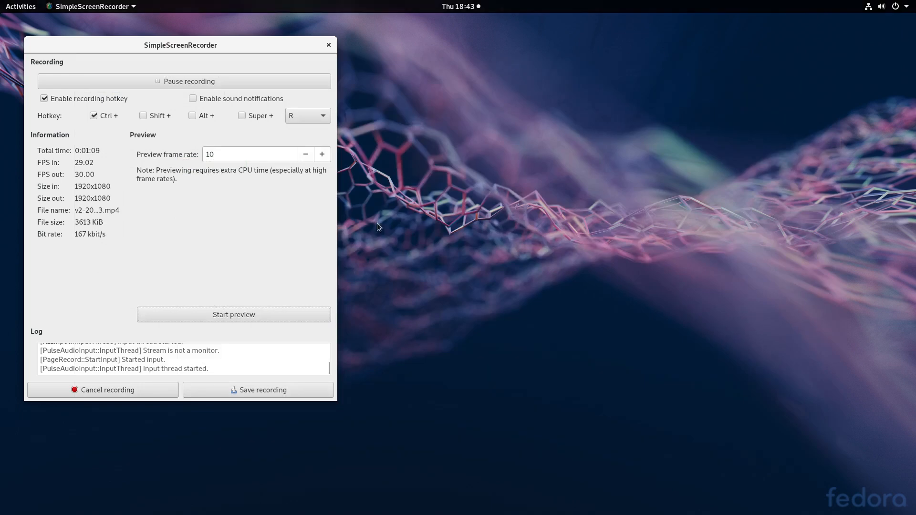
mouse_move(0, 1)
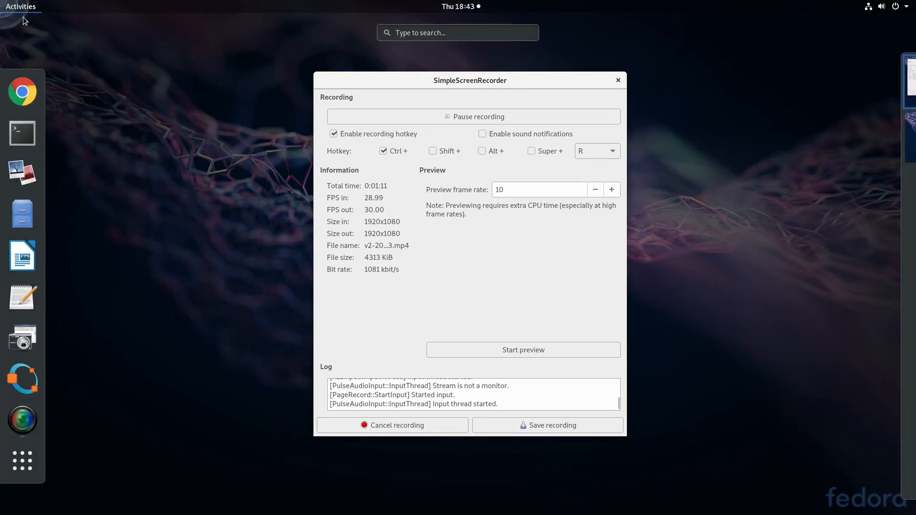
left_click(22, 91)
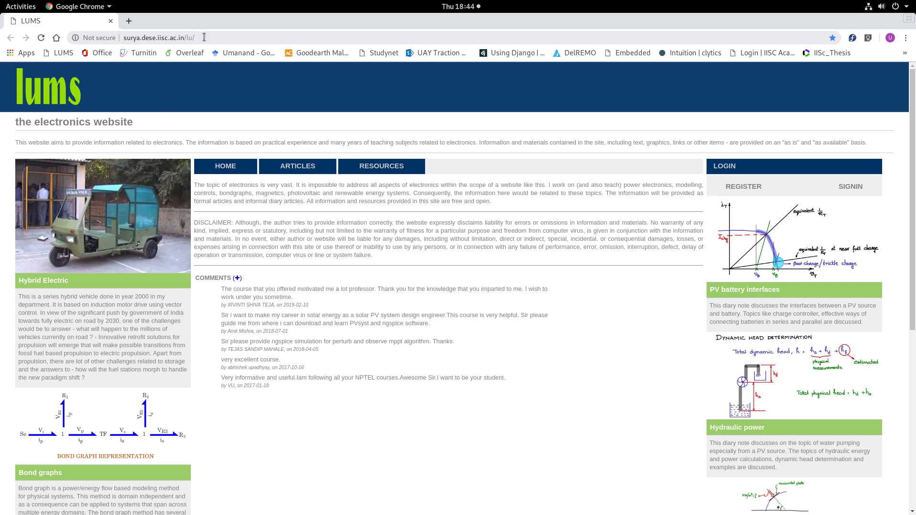
Open the mySymbols Collection entry among the LUMS site's simulation resources and download symbols.zip
left_click_drag(204, 37, 120, 32)
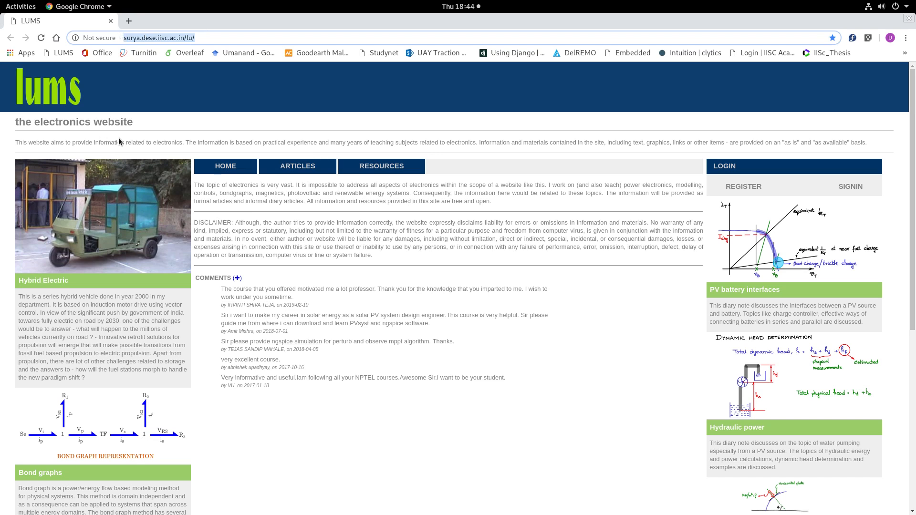
left_click(384, 169)
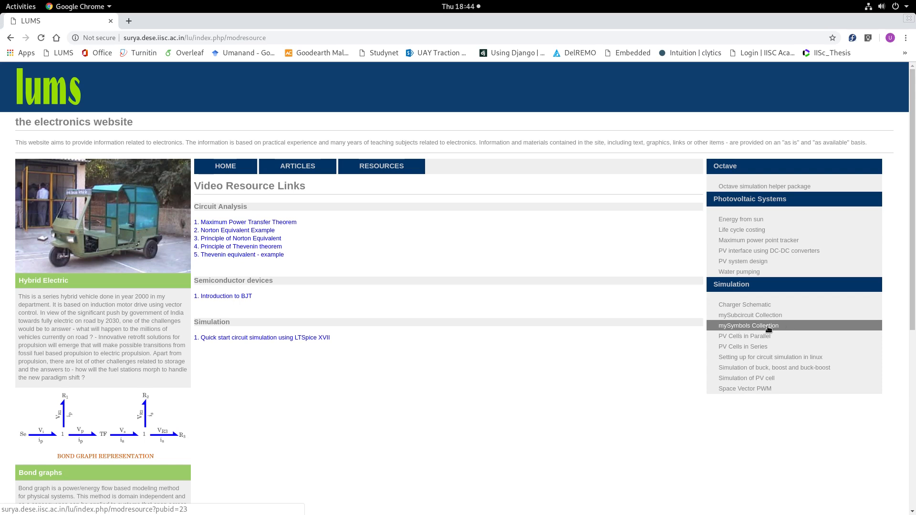
left_click(768, 329)
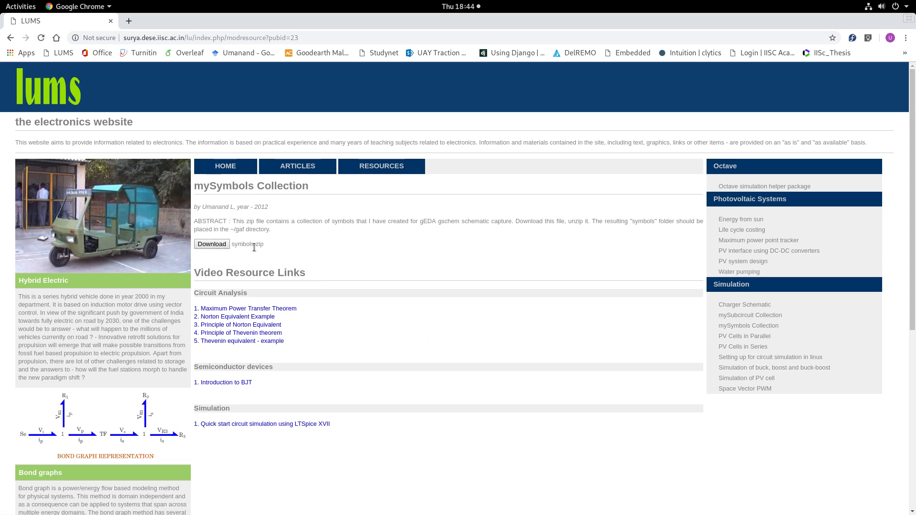
left_click(222, 244)
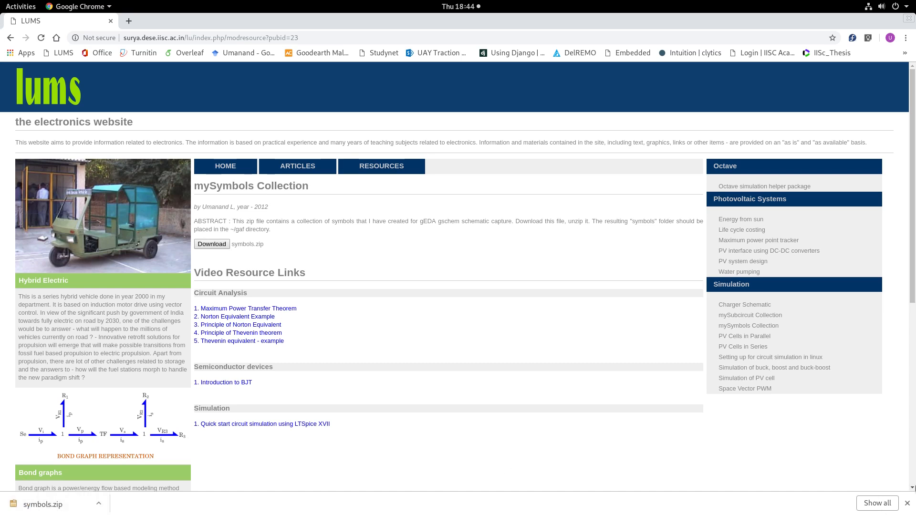
Switch to the Files app and extract symbols.zip in place inside the Downloads folder
mouse_move(2, 2)
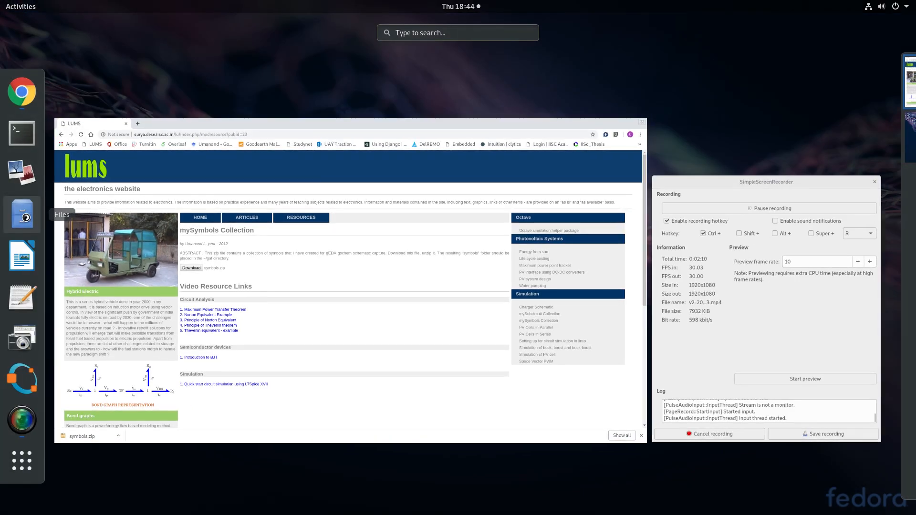
left_click(22, 215)
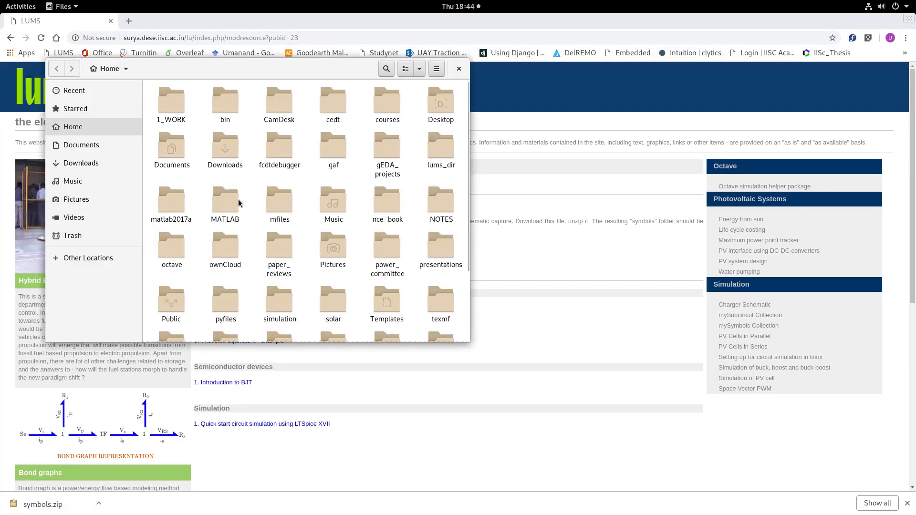
left_click(81, 164)
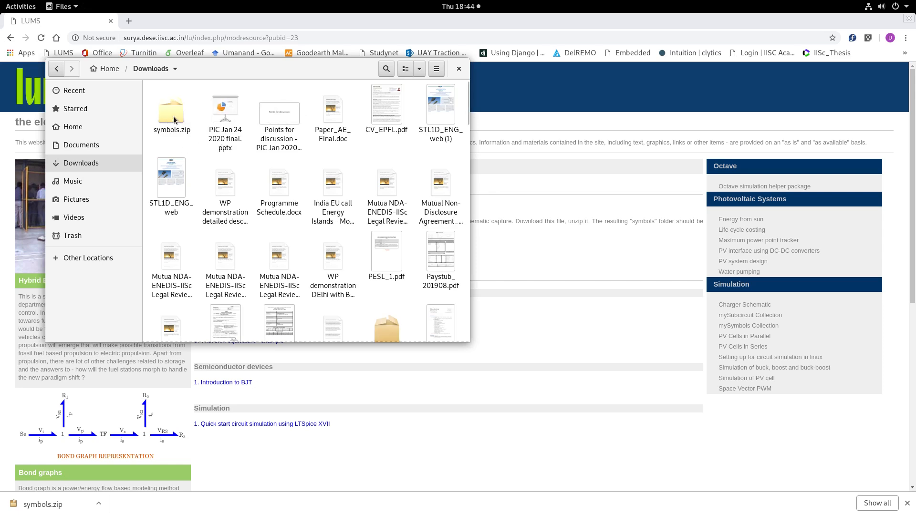
left_click(173, 116)
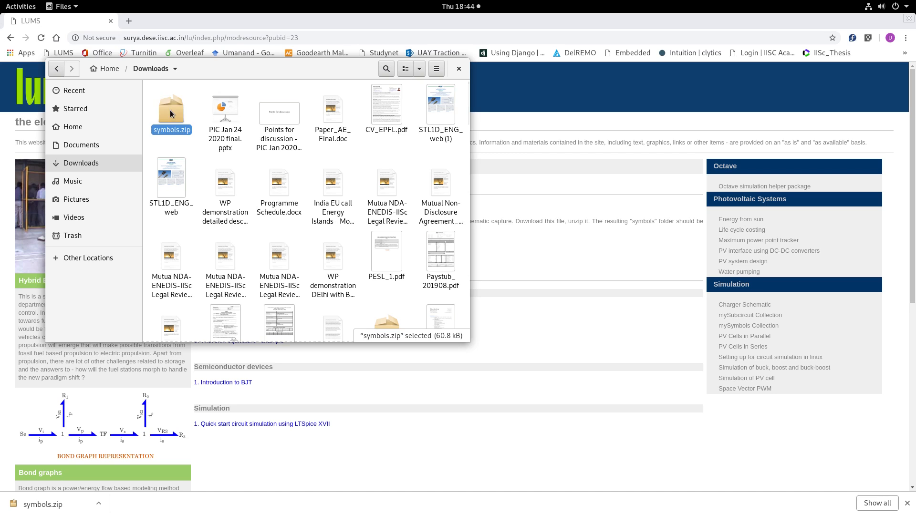
right_click(171, 111)
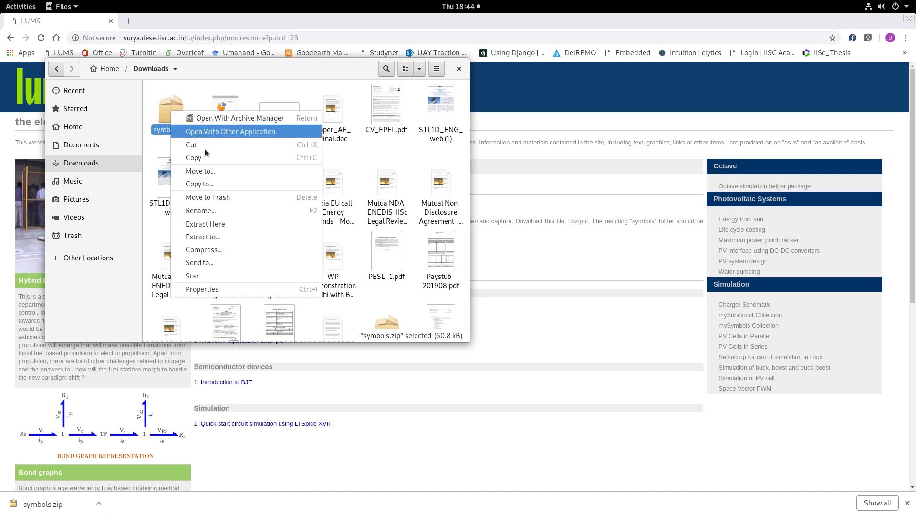
left_click(200, 224)
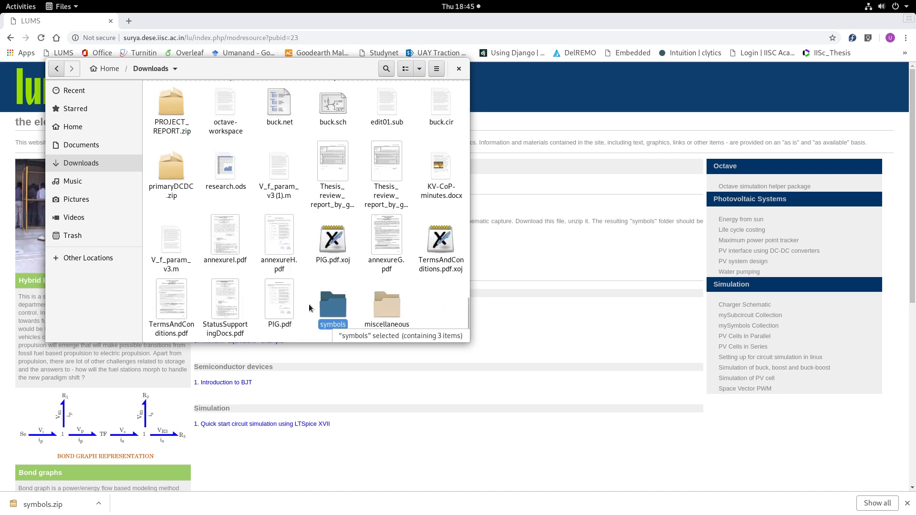
Open the extracted symbols folder and examine the contents of its ablock and acomps subfolders
left_click(366, 288)
left_click(339, 304)
double_click(339, 305)
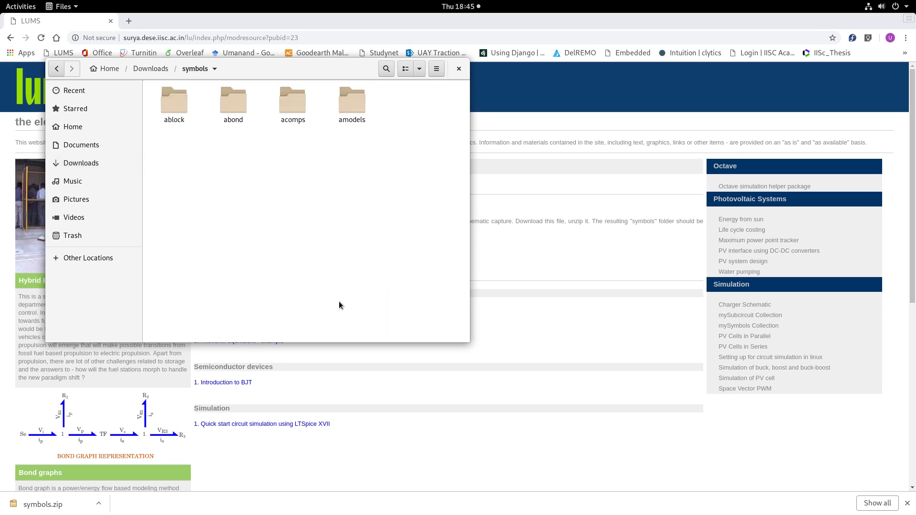
double_click(181, 108)
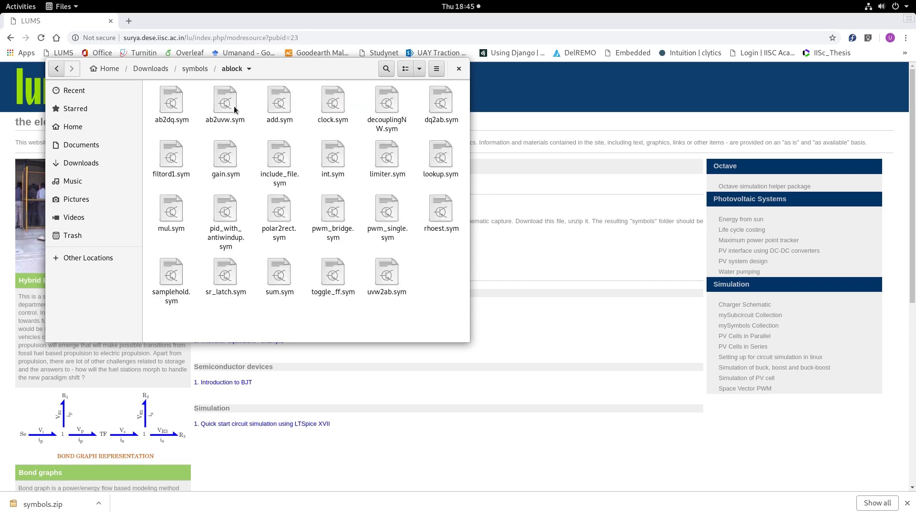
left_click(202, 72)
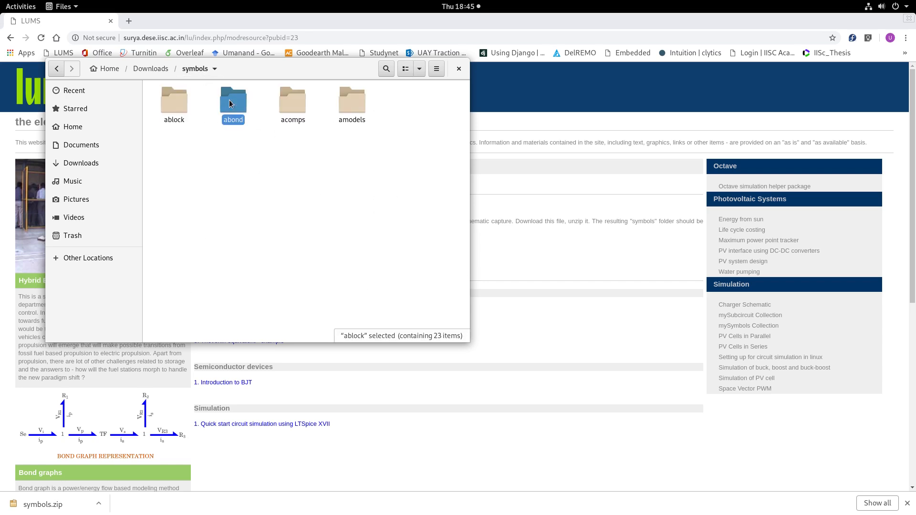
double_click(174, 101)
left_click(195, 68)
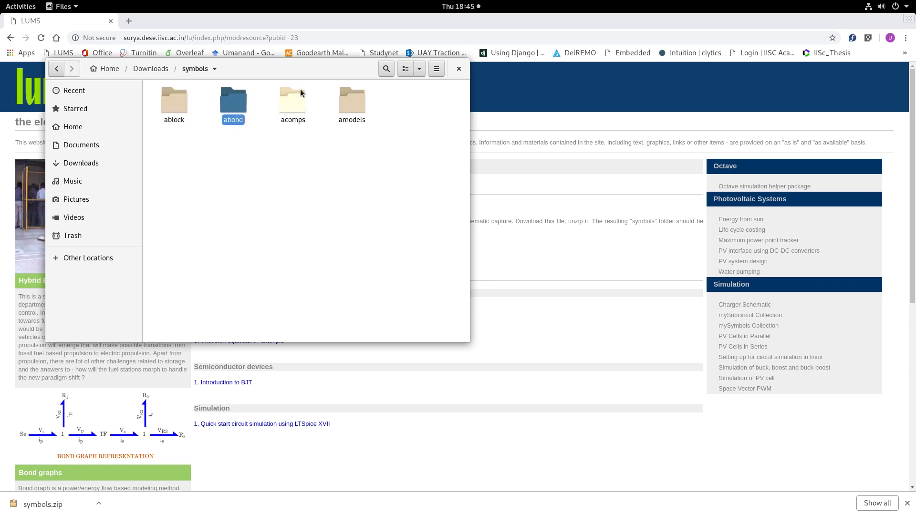
double_click(296, 104)
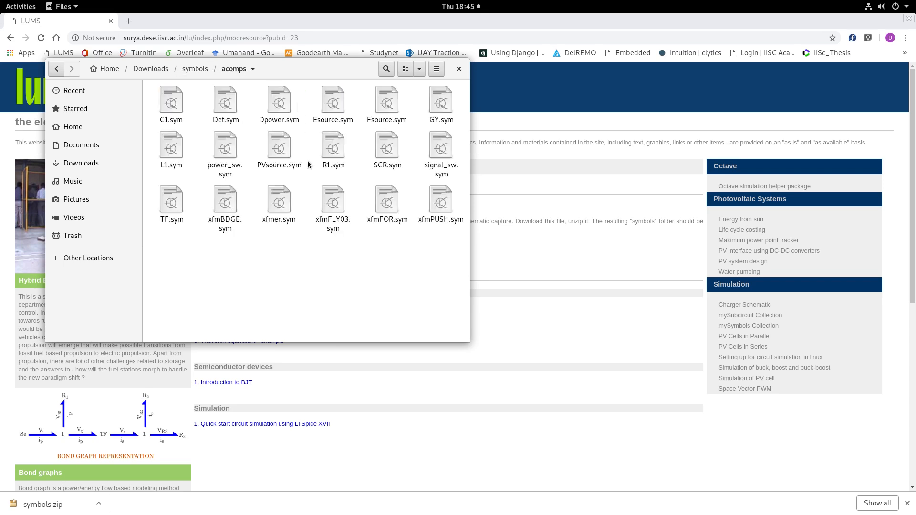
left_click(190, 71)
left_click(254, 280)
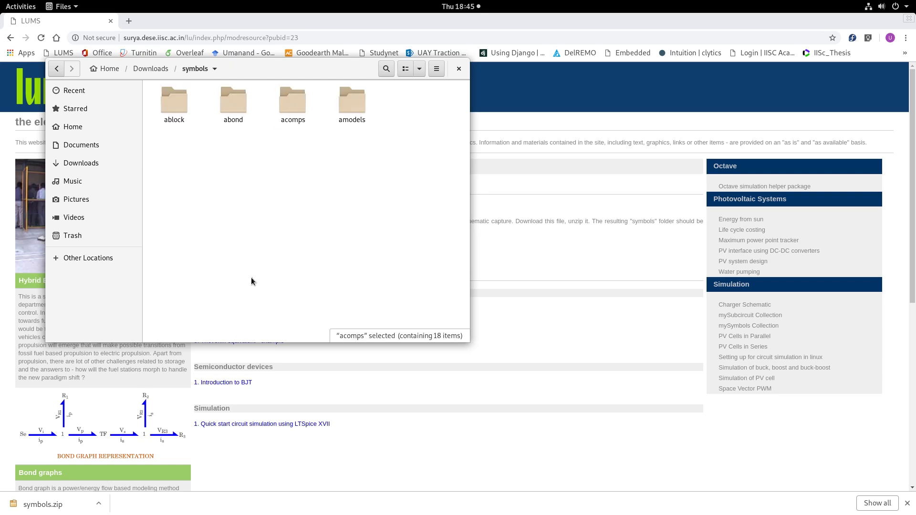
Browse to the symbols folder inside gaf in the home directory and examine its library subfolders
left_click(76, 127)
double_click(332, 147)
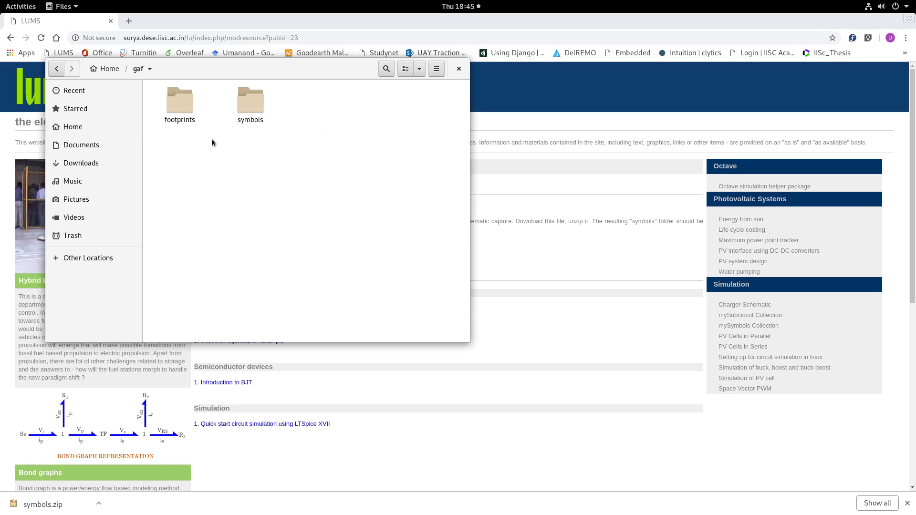
double_click(252, 106)
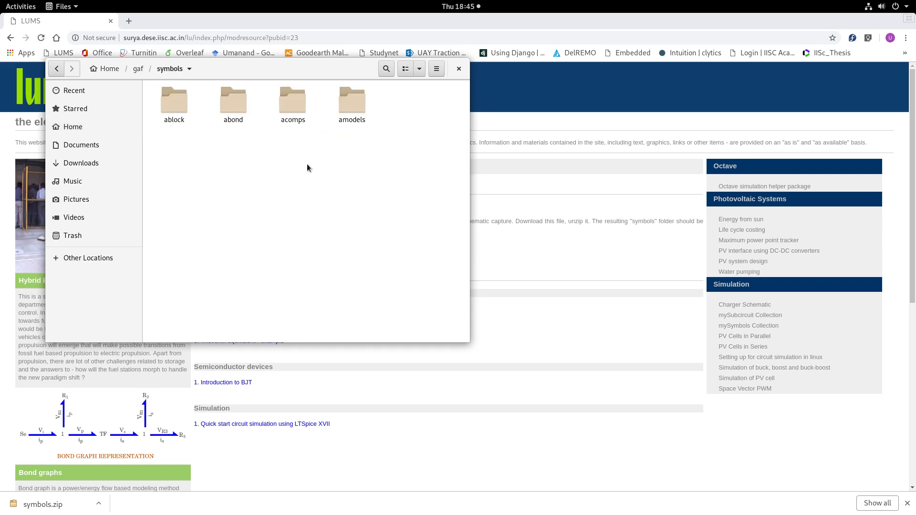
left_click(168, 70)
left_click(140, 70)
left_click(138, 70)
left_click(264, 135)
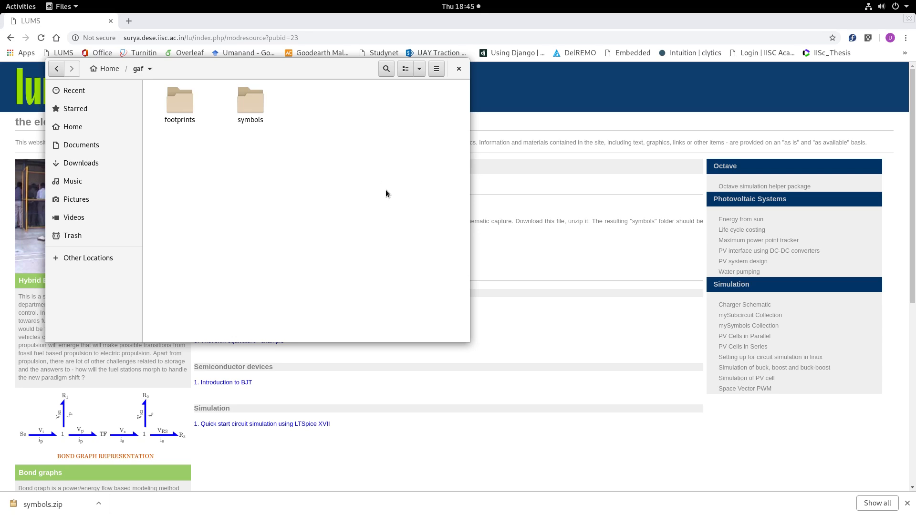
double_click(256, 108)
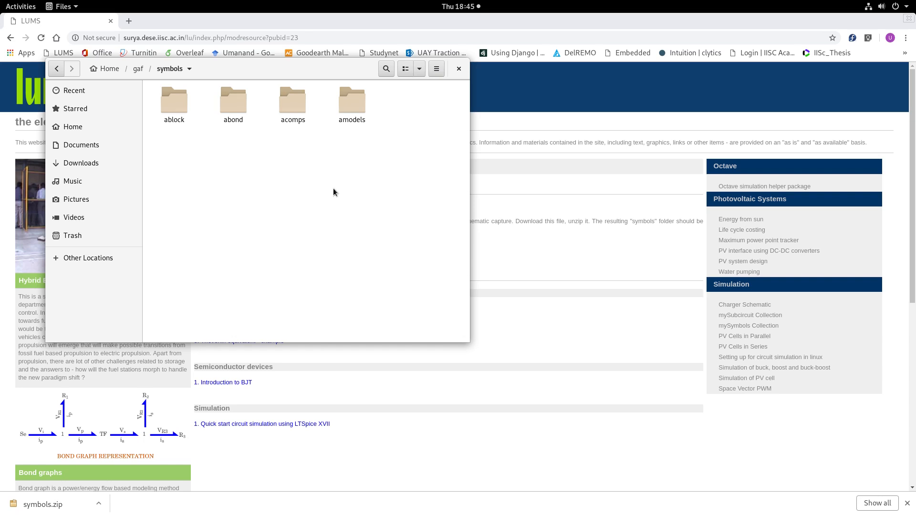
Launch gschem, dismiss its status log and maximize the blank schematic window
mouse_move(2, 3)
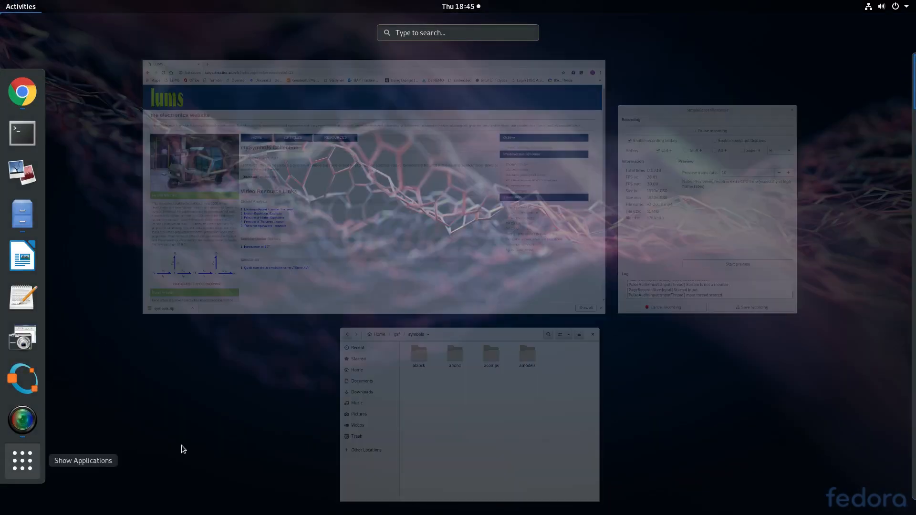
left_click(22, 461)
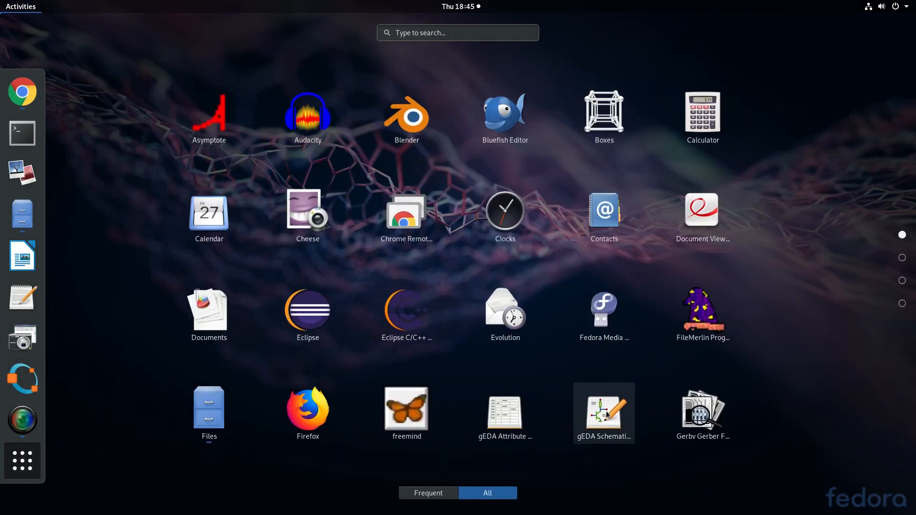
left_click(605, 410)
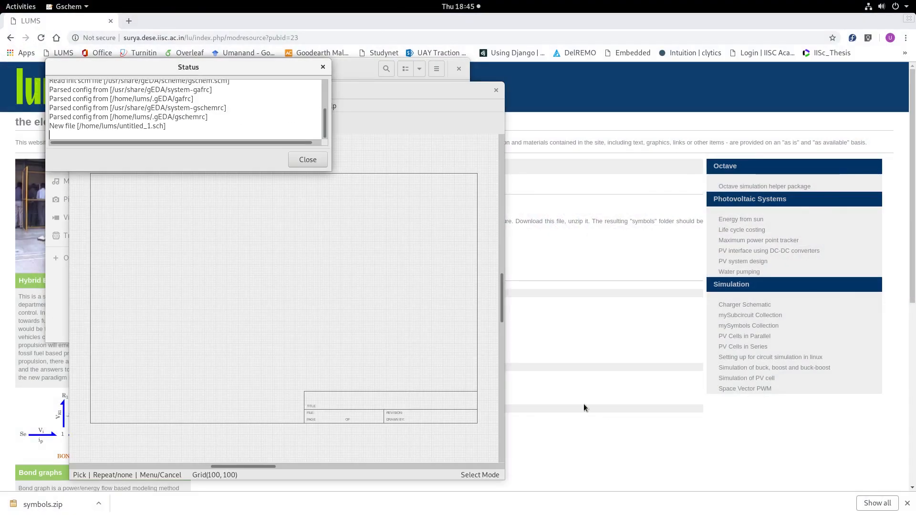
left_click(319, 165)
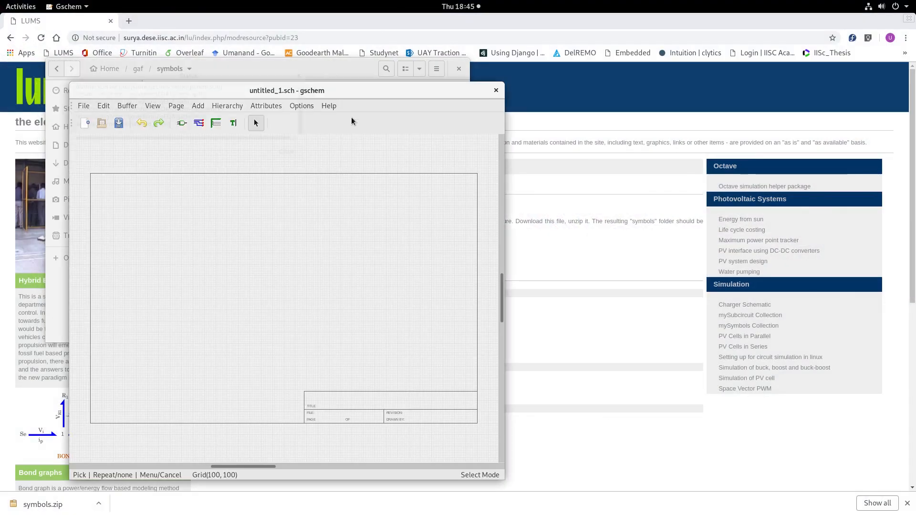
double_click(360, 90)
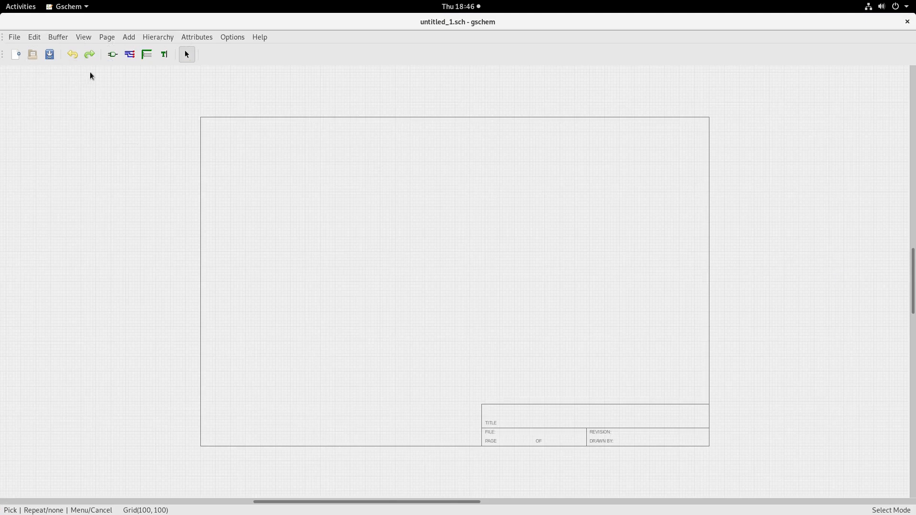
Open the component selector and preview the ablock library's symbols, including add.sym, clock.sym, dq2ab.sym and filtord1.sym
left_click(112, 55)
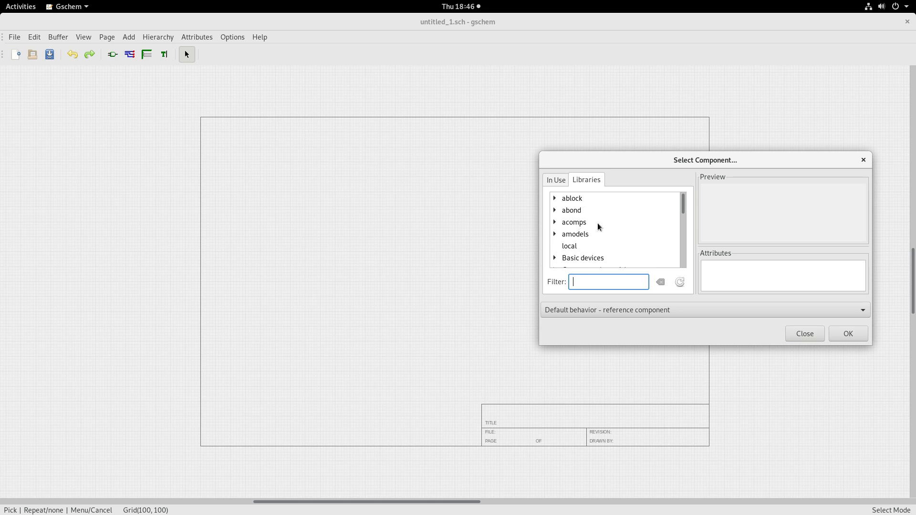
left_click(554, 198)
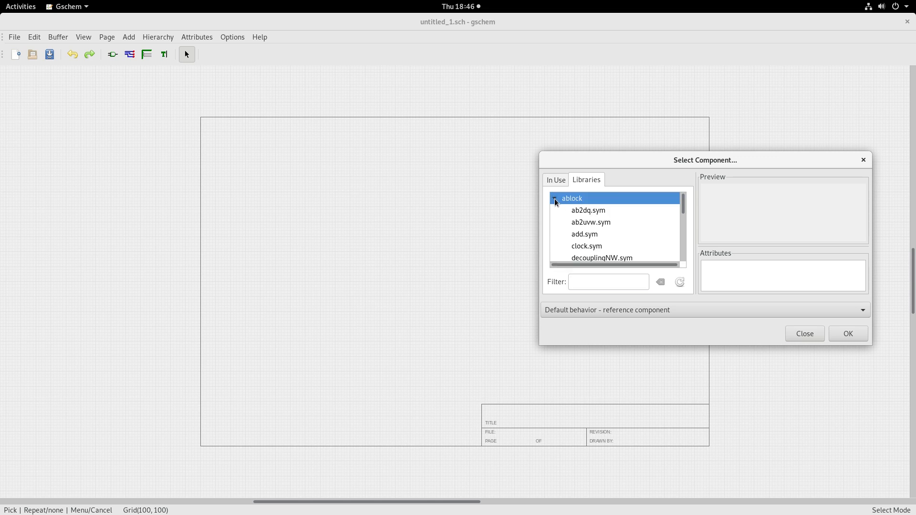
left_click(588, 211)
left_click(583, 222)
left_click(583, 237)
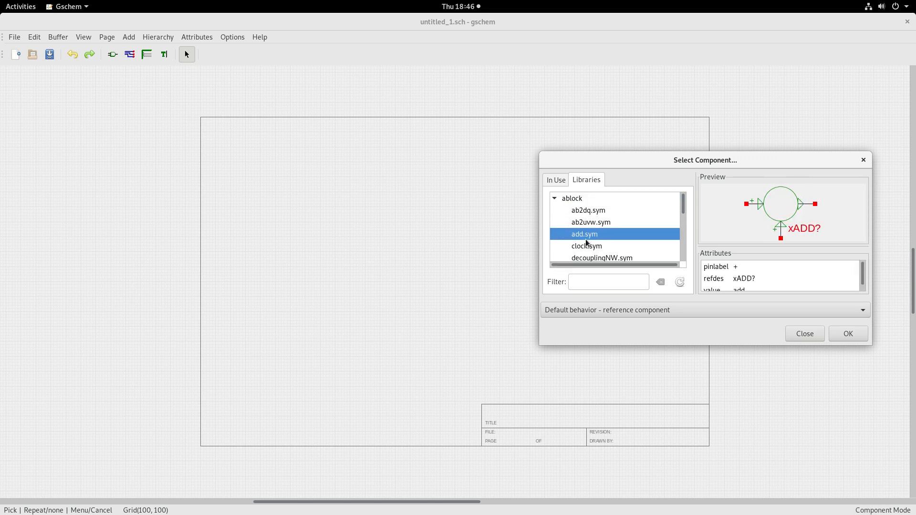
left_click(585, 245)
scroll(587, 247, "down", 1)
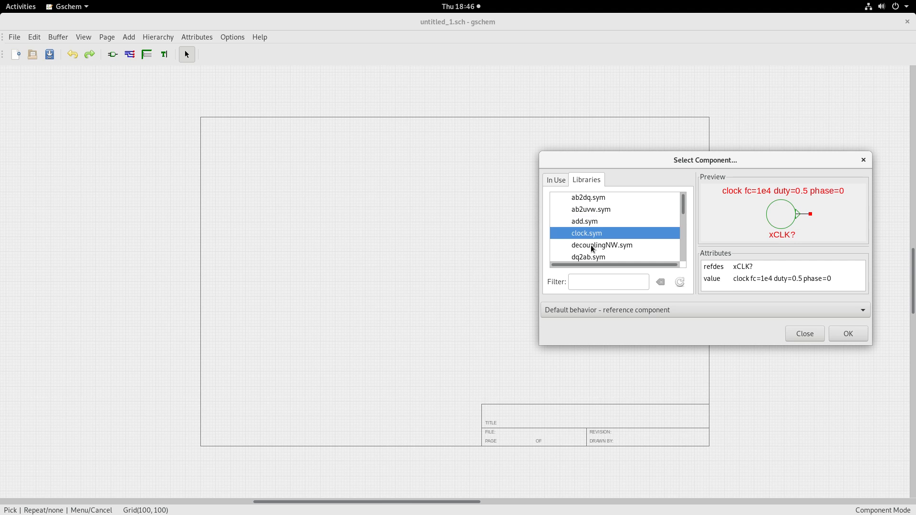
left_click(592, 244)
scroll(613, 240, "down", 1)
left_click(587, 244)
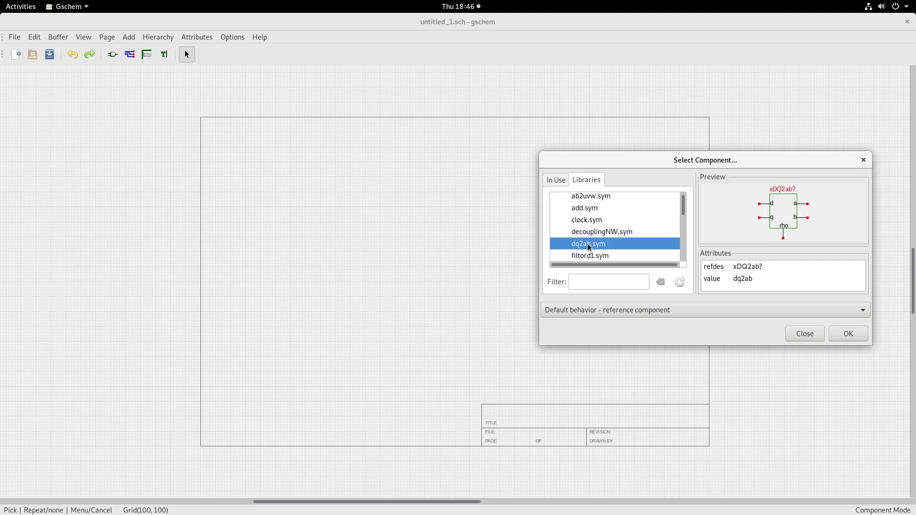
scroll(619, 232, "down", 2)
left_click(594, 230)
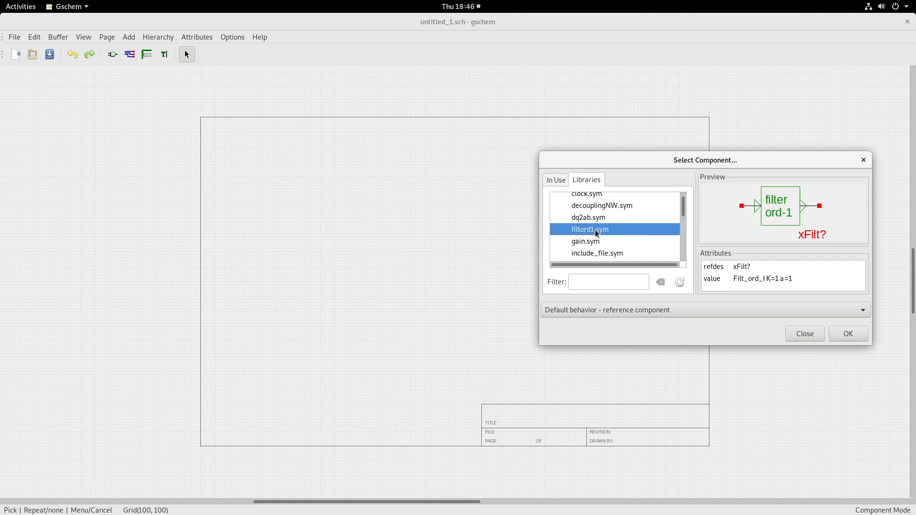
scroll(603, 240, "down", 5)
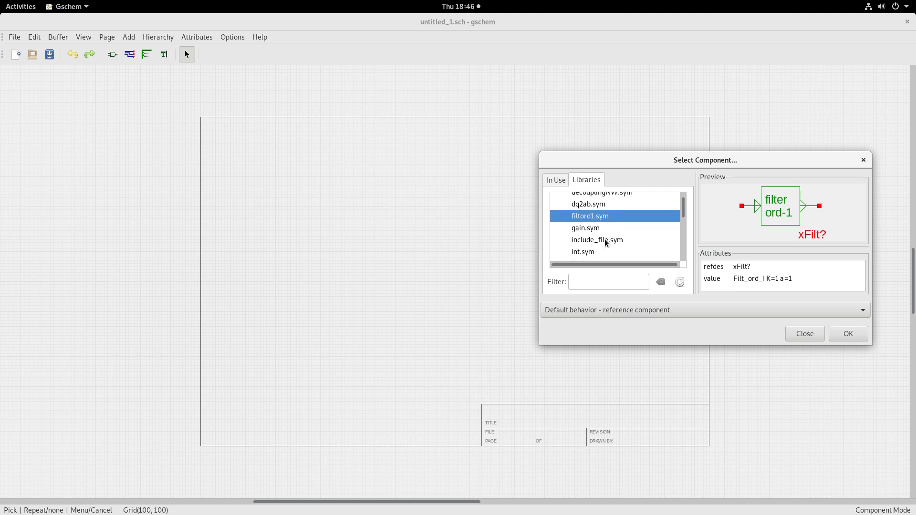
scroll(608, 239, "down", 5)
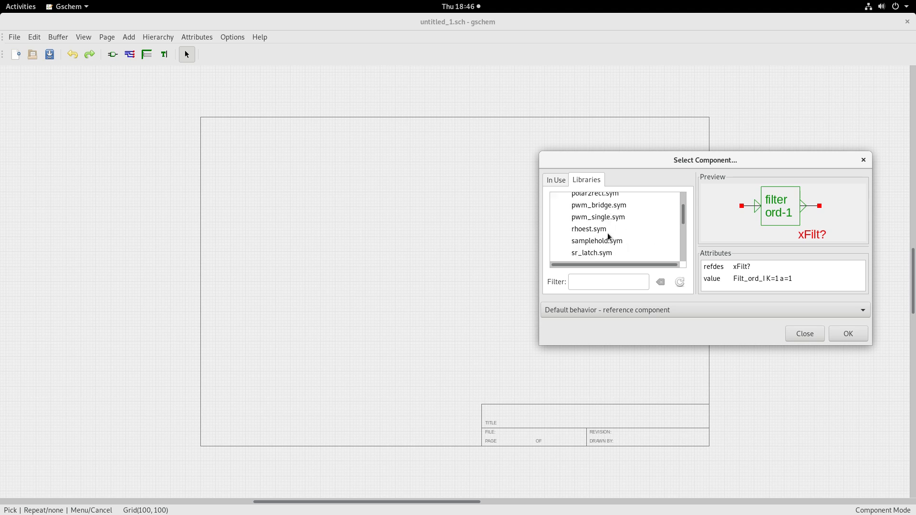
scroll(604, 216, "down", 5)
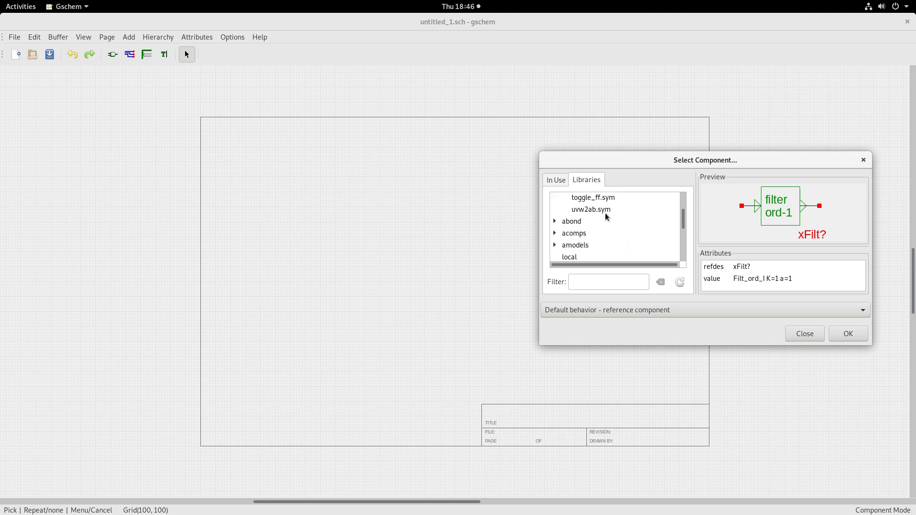
Expand the acomps library and preview its component symbols, including Esource.sym, Fsource.sym, GY.sym and L1.sym
left_click(557, 231)
scroll(612, 239, "down", 2)
left_click(590, 208)
left_click(589, 219)
left_click(589, 231)
left_click(587, 241)
scroll(599, 236, "down", 1)
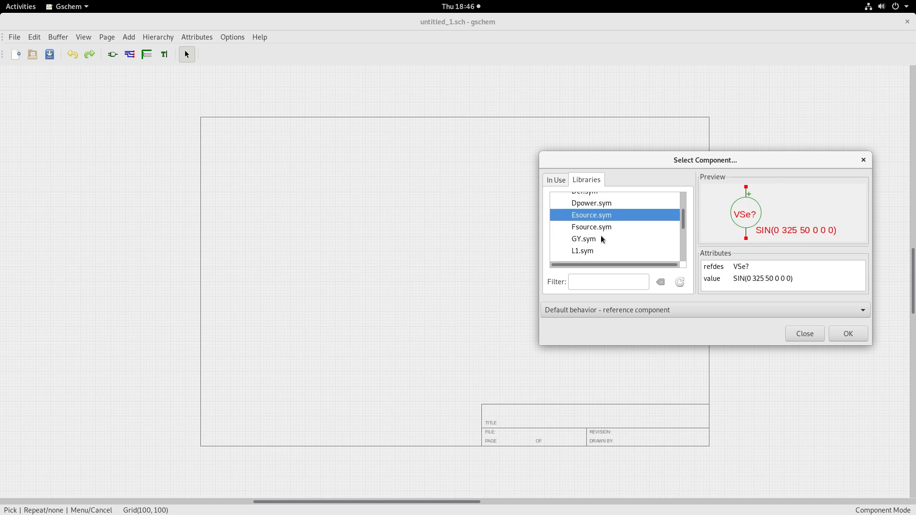
left_click(595, 228)
left_click(586, 241)
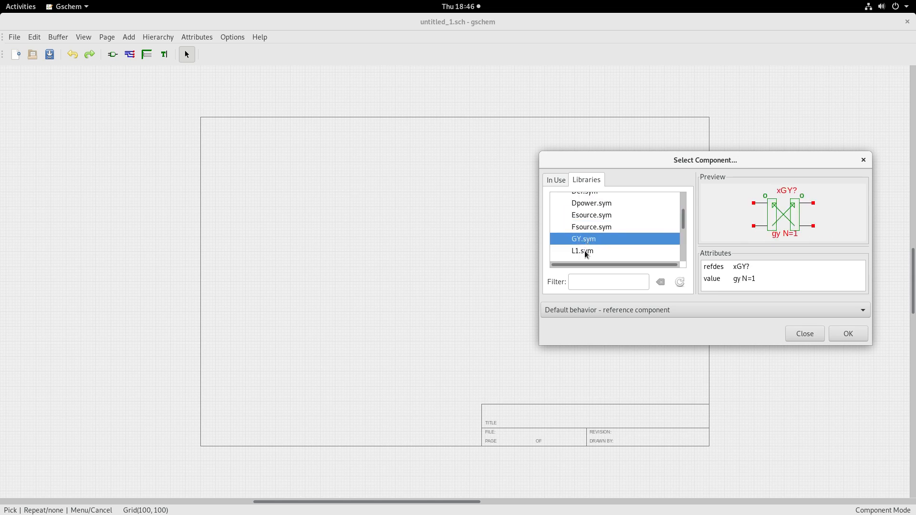
left_click(587, 251)
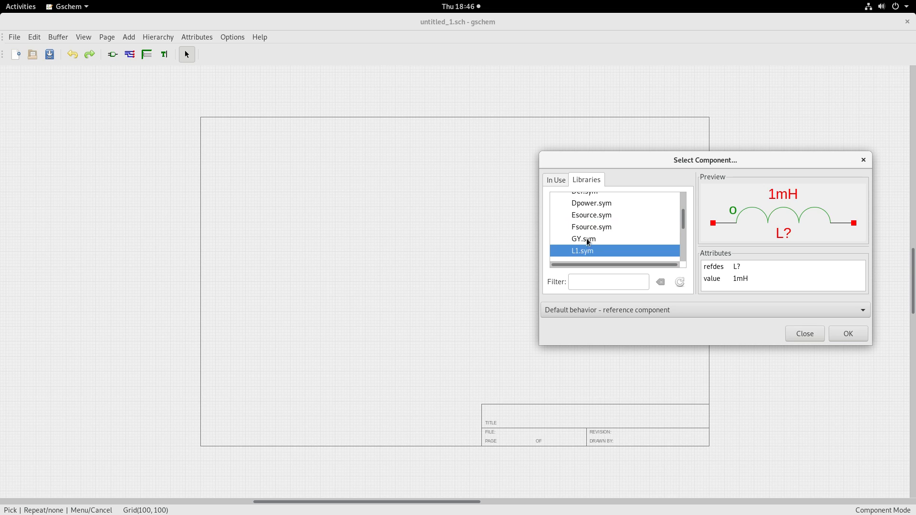
Place one GY.sym component from the acomps library in the upper part of the schematic sheet
left_click(586, 238)
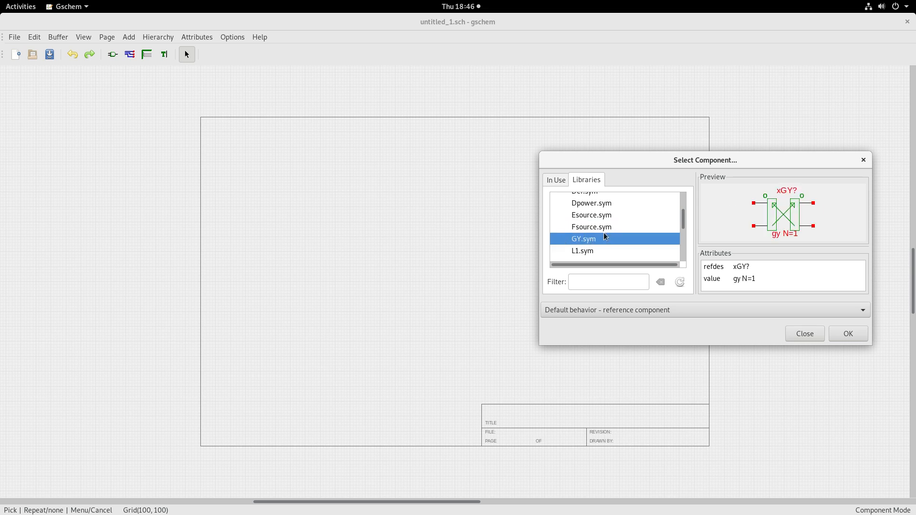
left_click(330, 186)
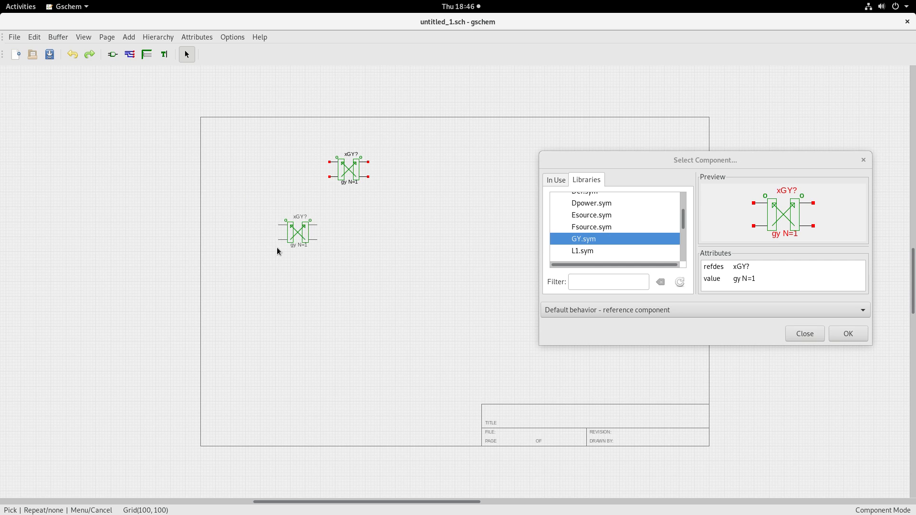
key("Escape")
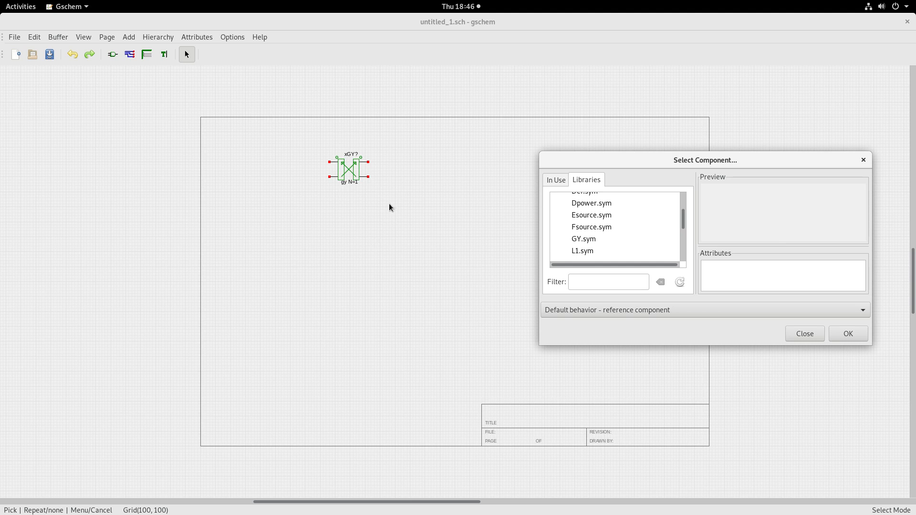